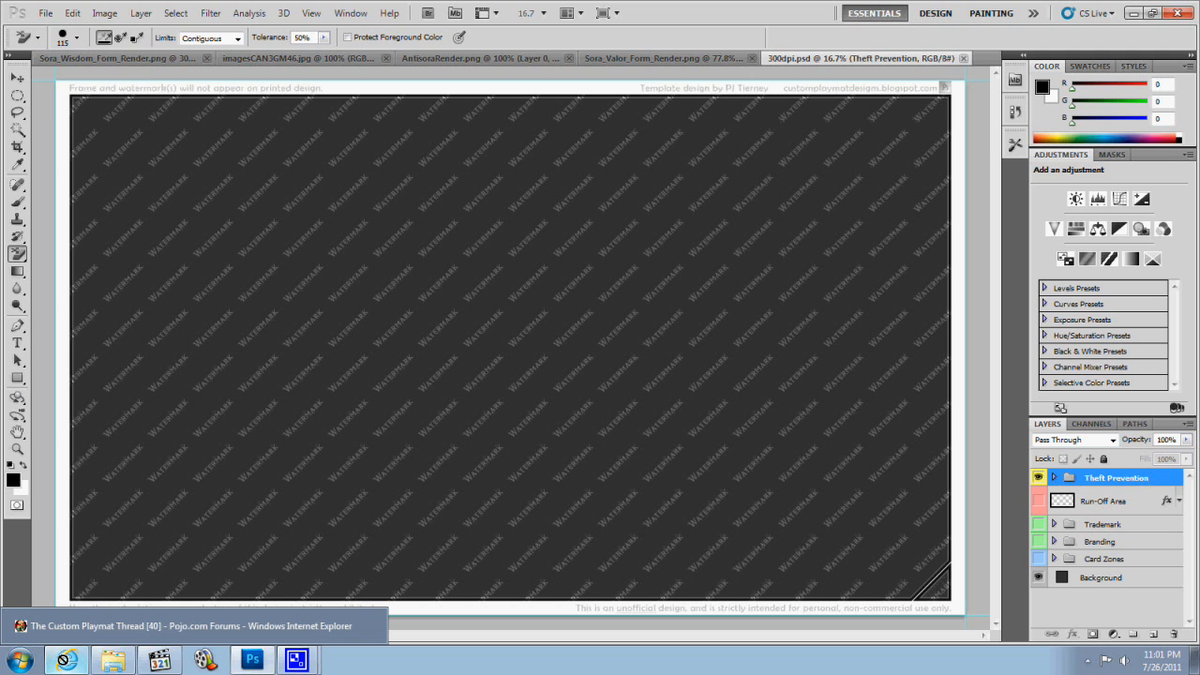
- Switch to Internet Explorer and open the Custom Playmat Templates page from the Yu-Gi-Oh! Resources section of the Custom Playmat Thread
left_click(67, 660)
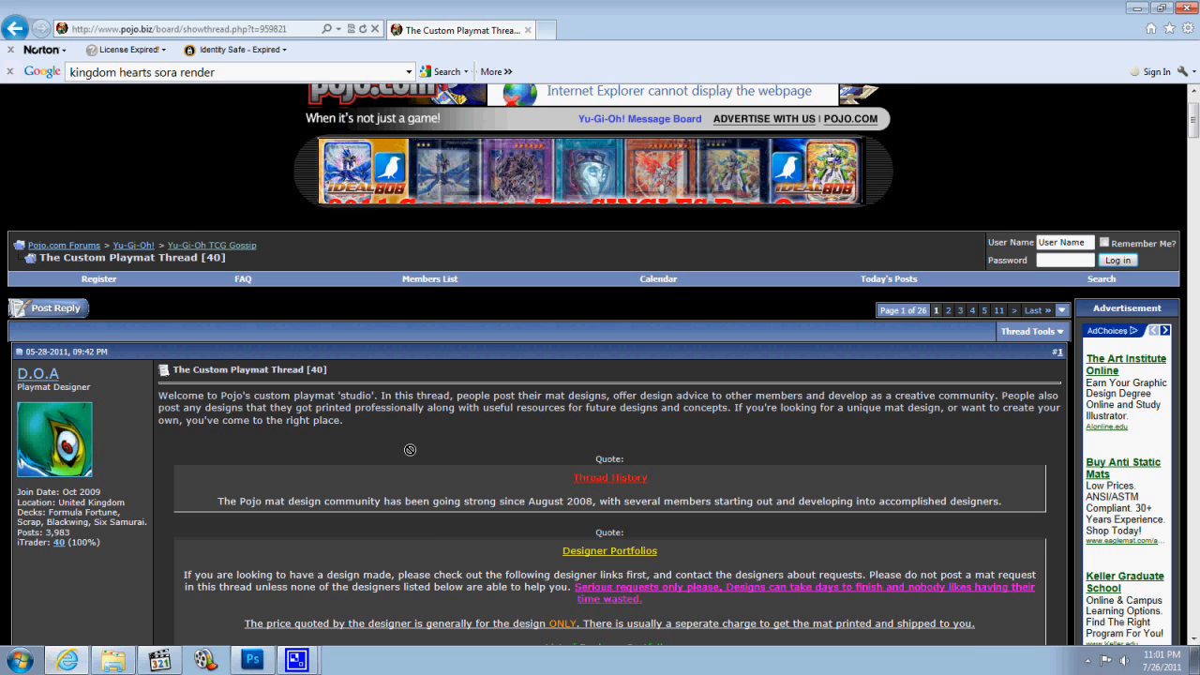
scroll(410, 450, "down", 1)
scroll(410, 450, "down", 1)
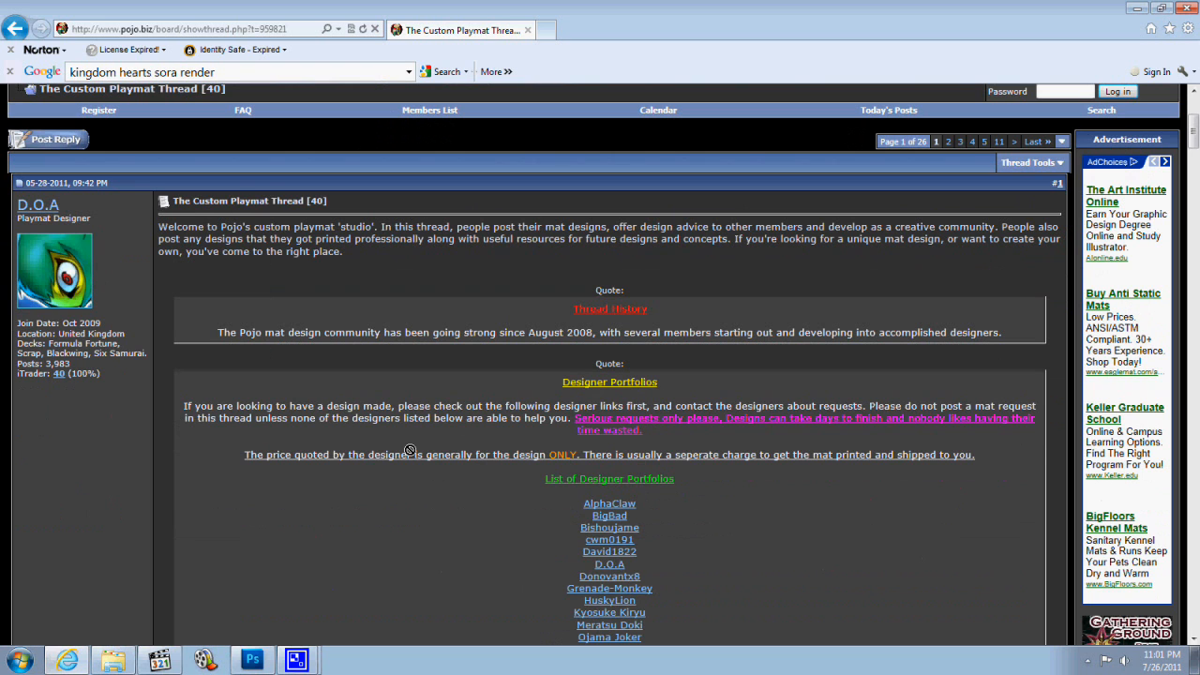
scroll(410, 451, "down", 2)
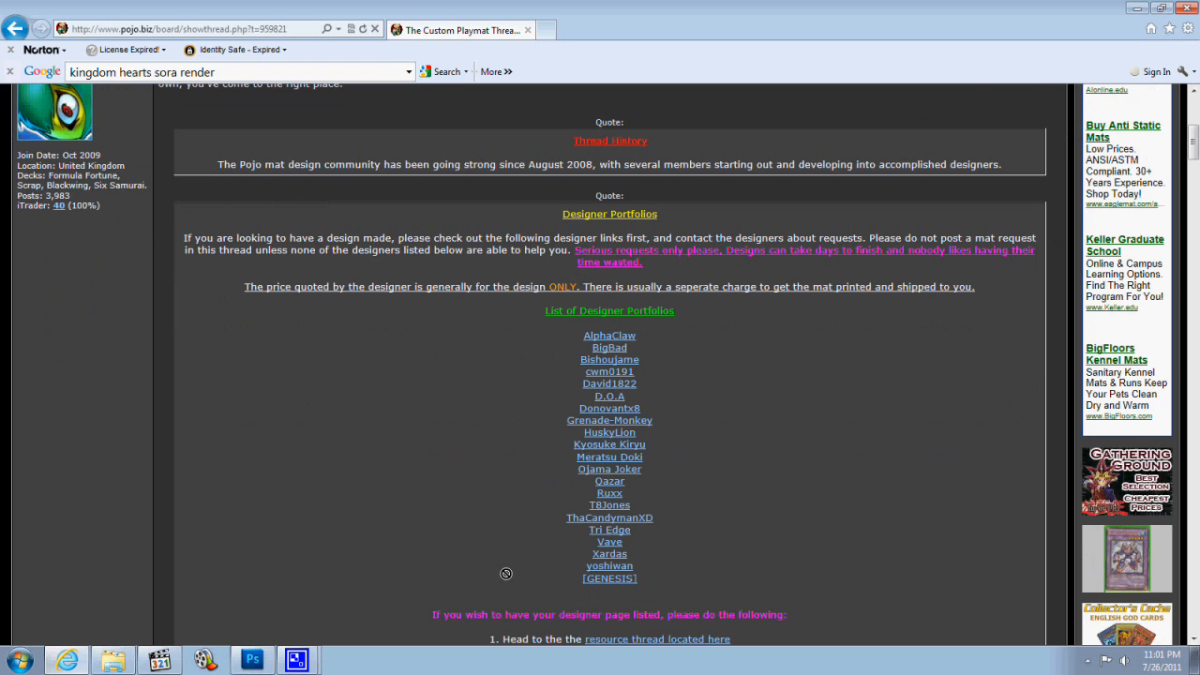
scroll(473, 549, "down", 5)
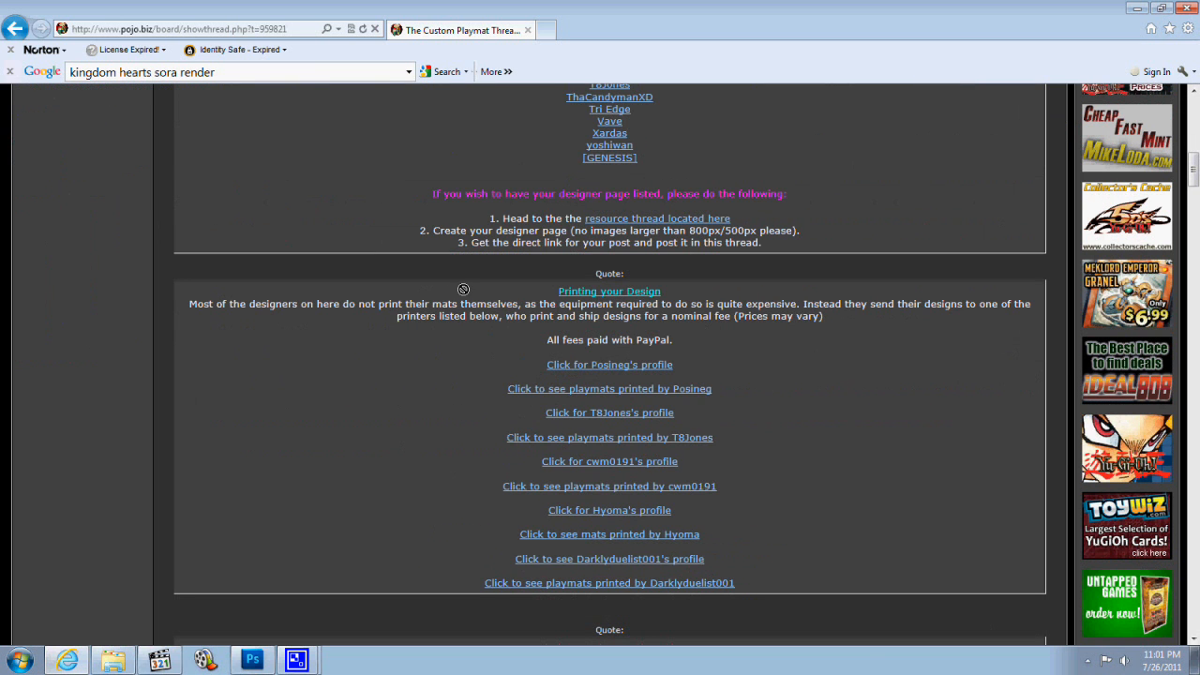
scroll(487, 538, "down", 2)
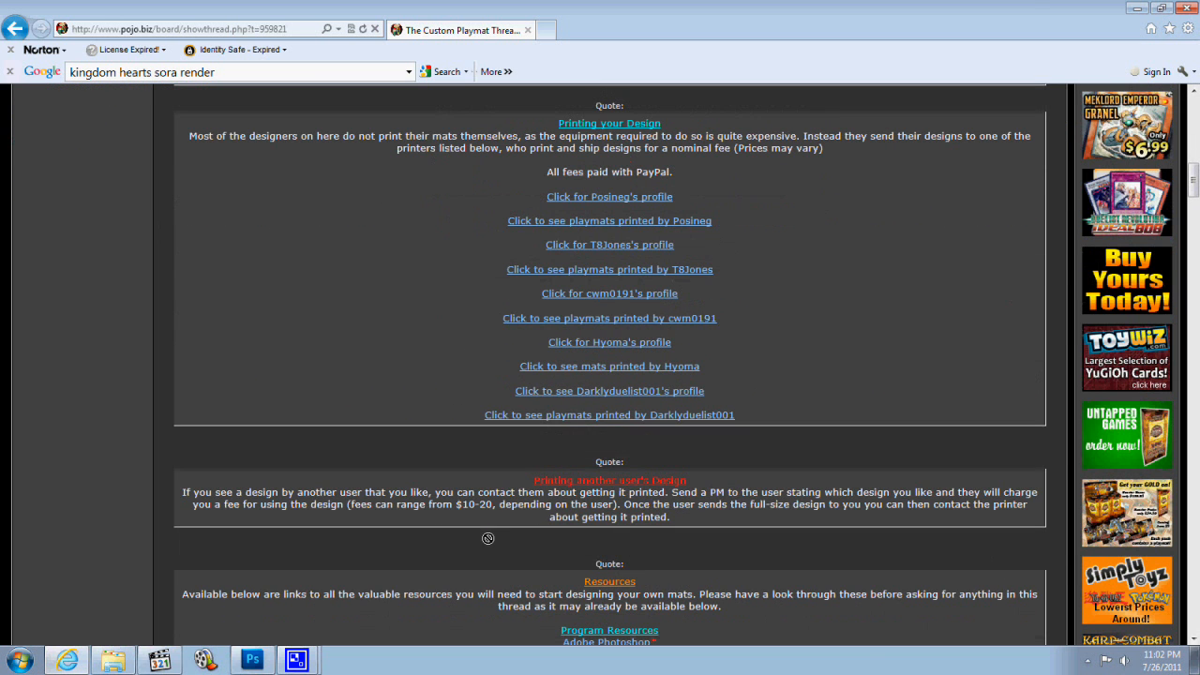
scroll(488, 538, "down", 2)
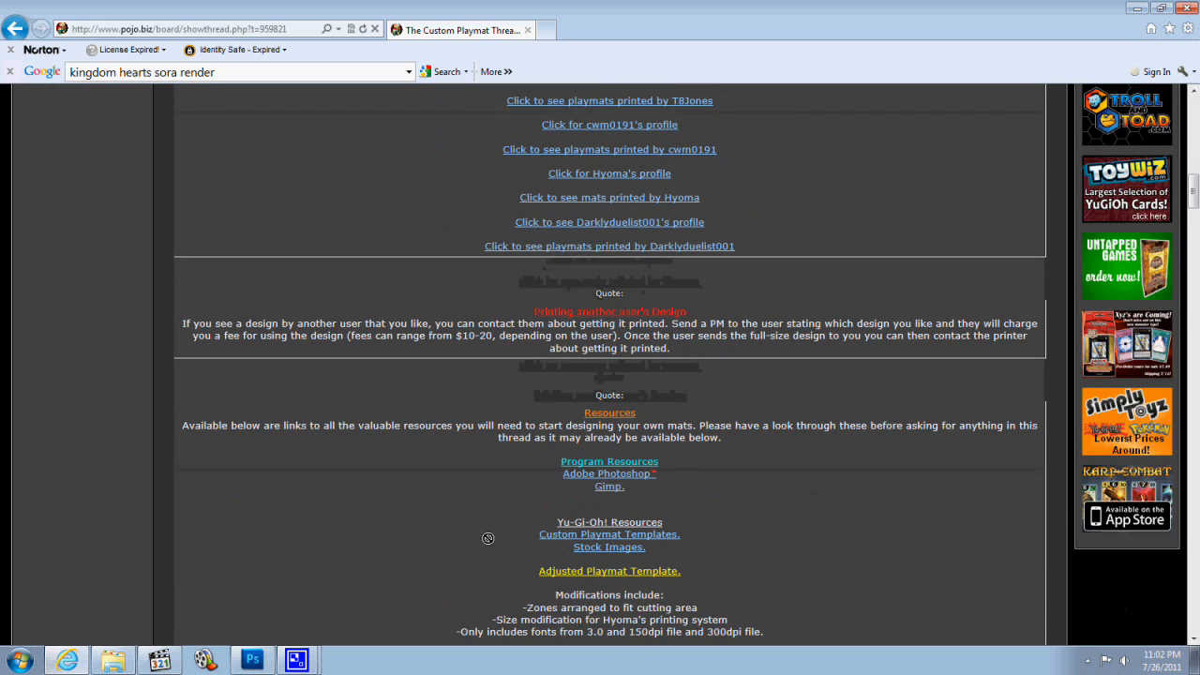
scroll(488, 538, "down", 1)
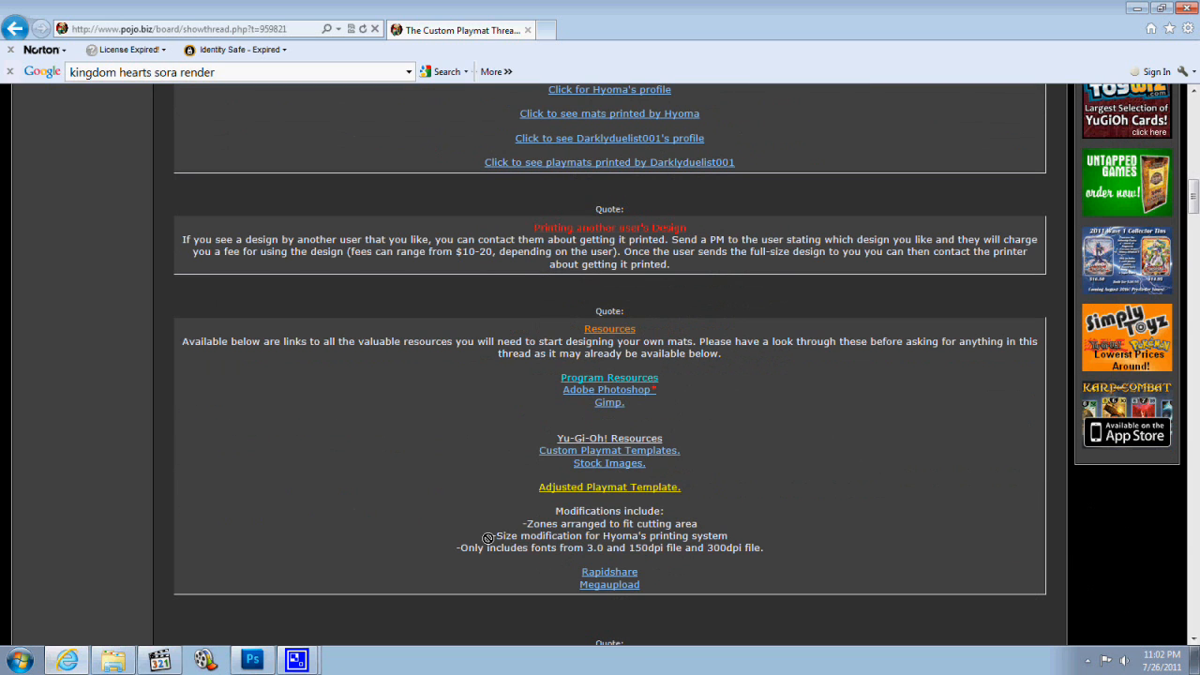
left_click(635, 449)
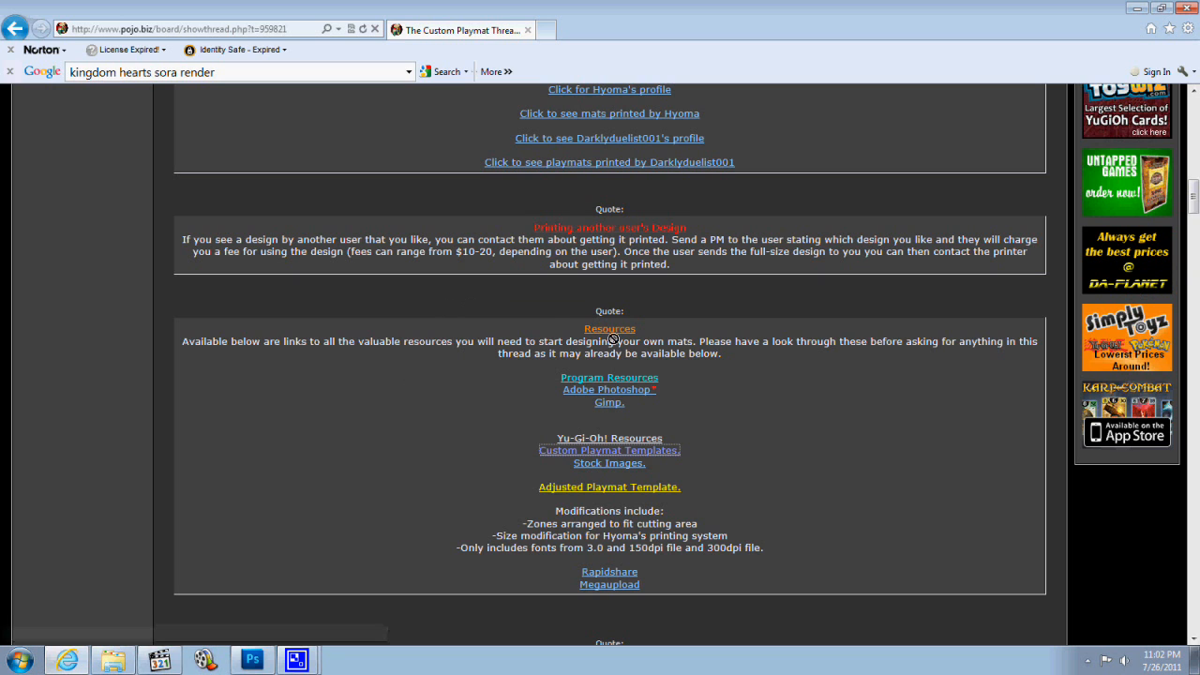
left_click(567, 449)
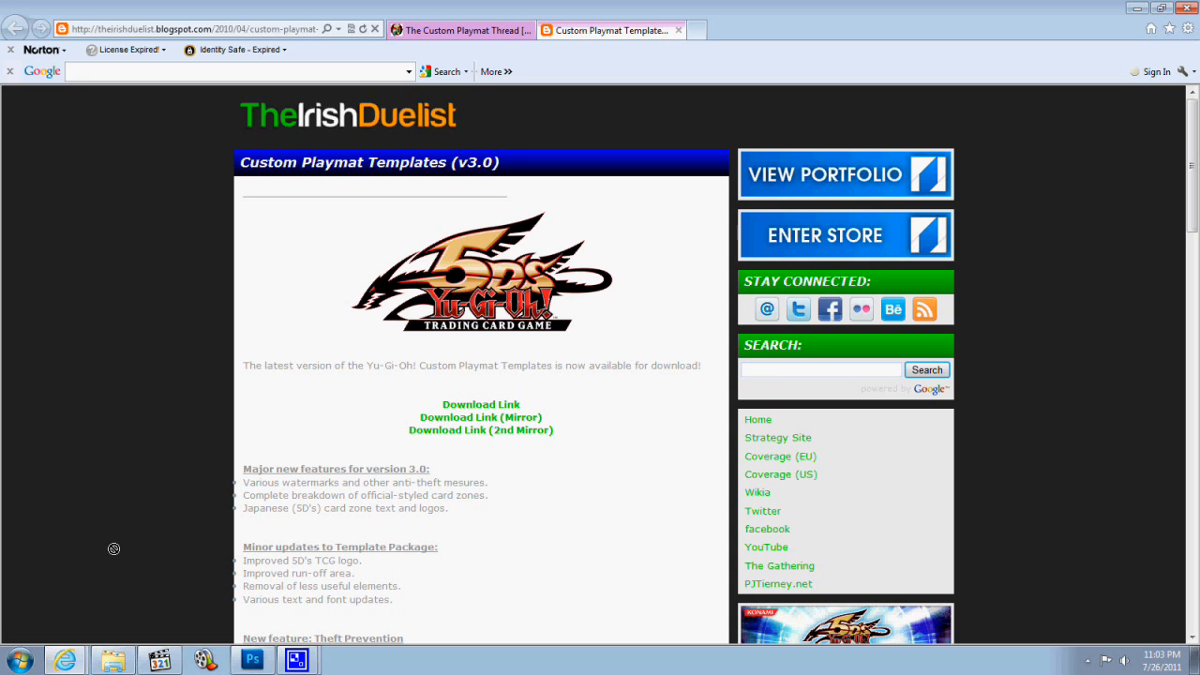
- Look through the Custom Playmat Templates (v3.0) post, examining its new features, sample playmat and card zone breakdown
scroll(219, 217, "down", 1)
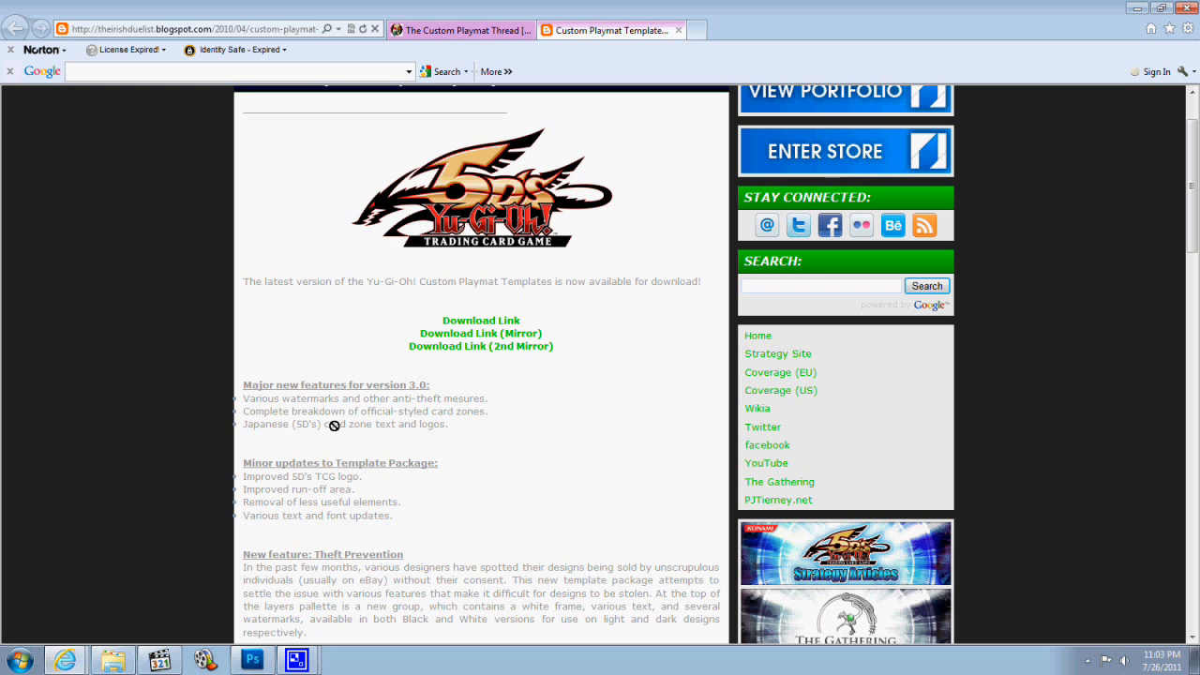
scroll(334, 426, "down", 10)
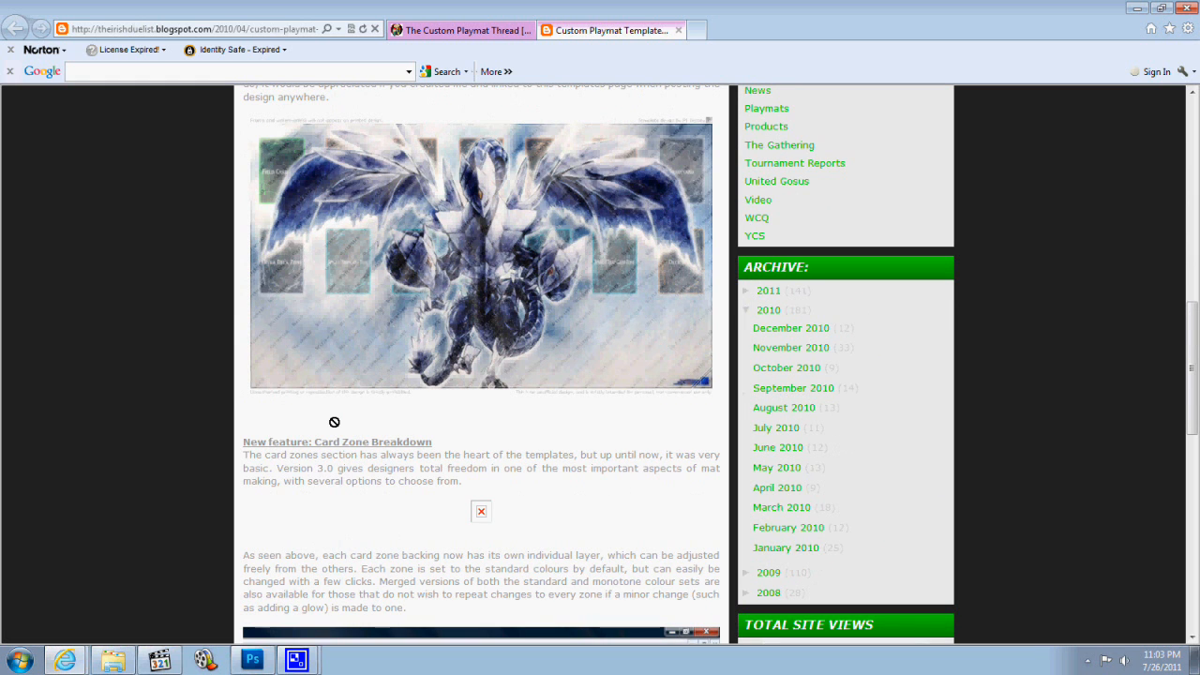
scroll(334, 422, "down", 10)
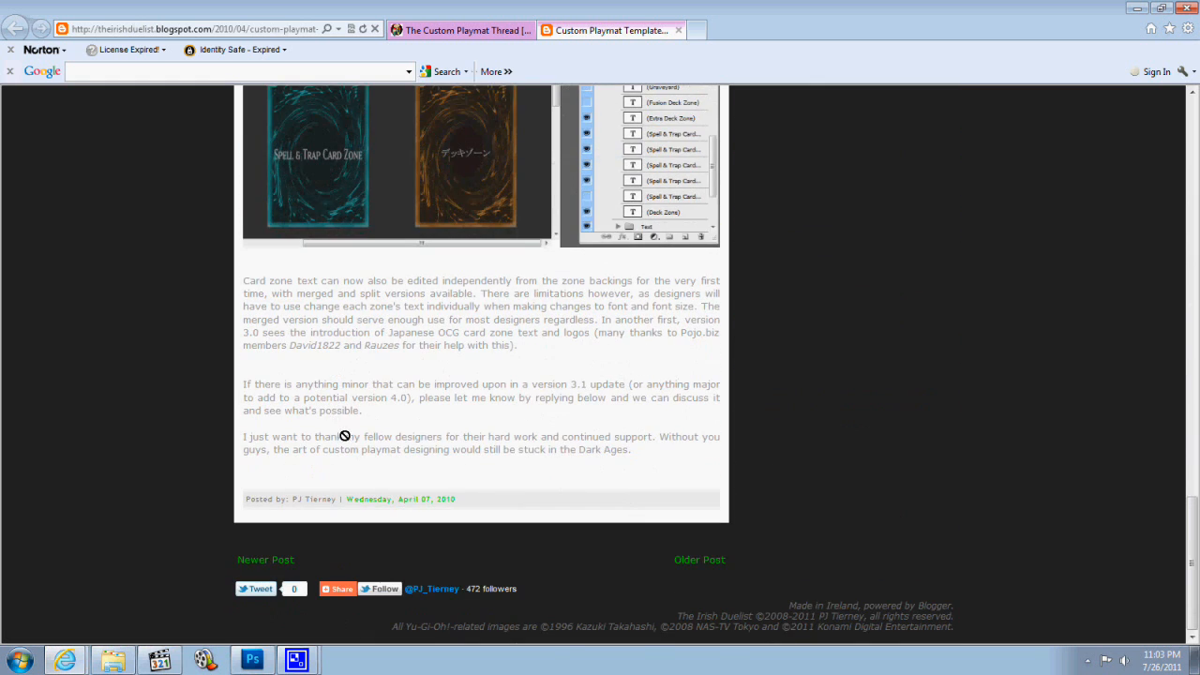
scroll(366, 481, "up", 1)
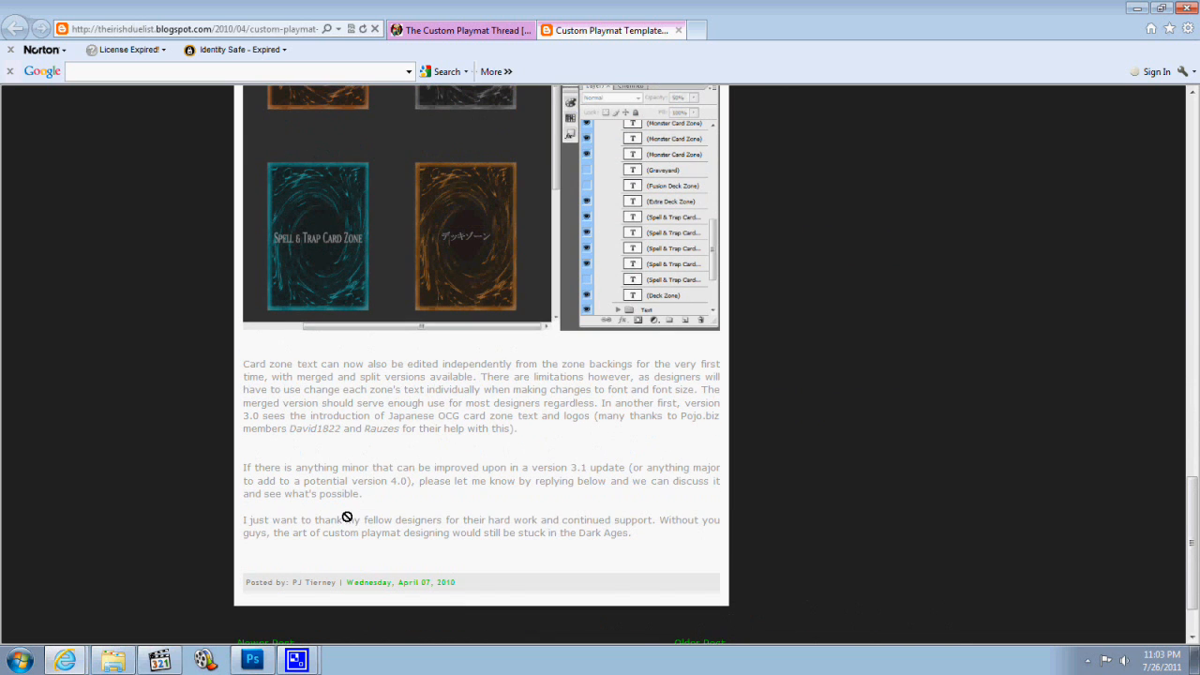
scroll(349, 520, "up", 3)
scroll(346, 517, "up", 4)
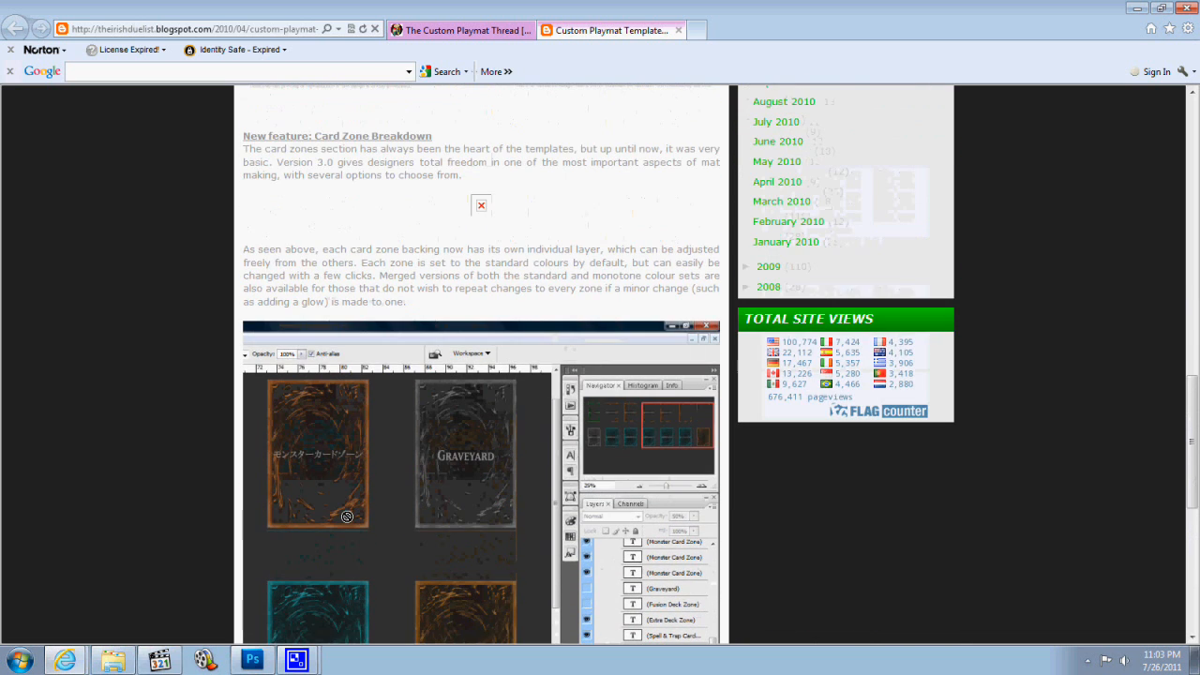
scroll(347, 517, "up", 2)
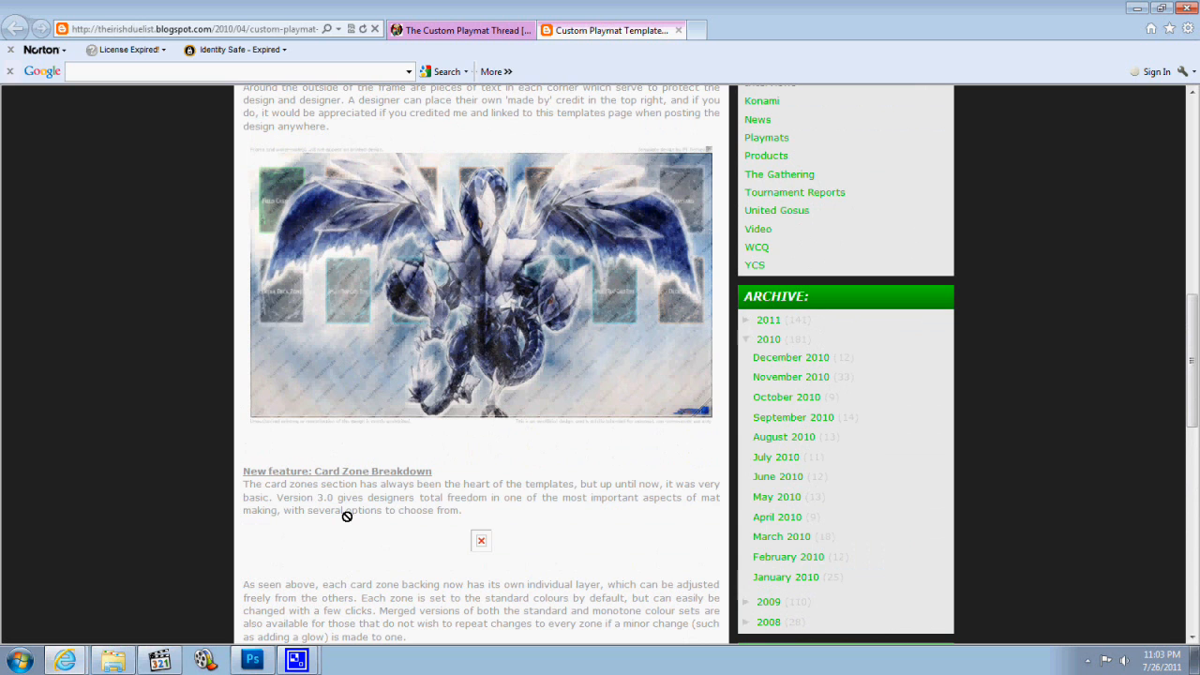
scroll(347, 517, "down", 6)
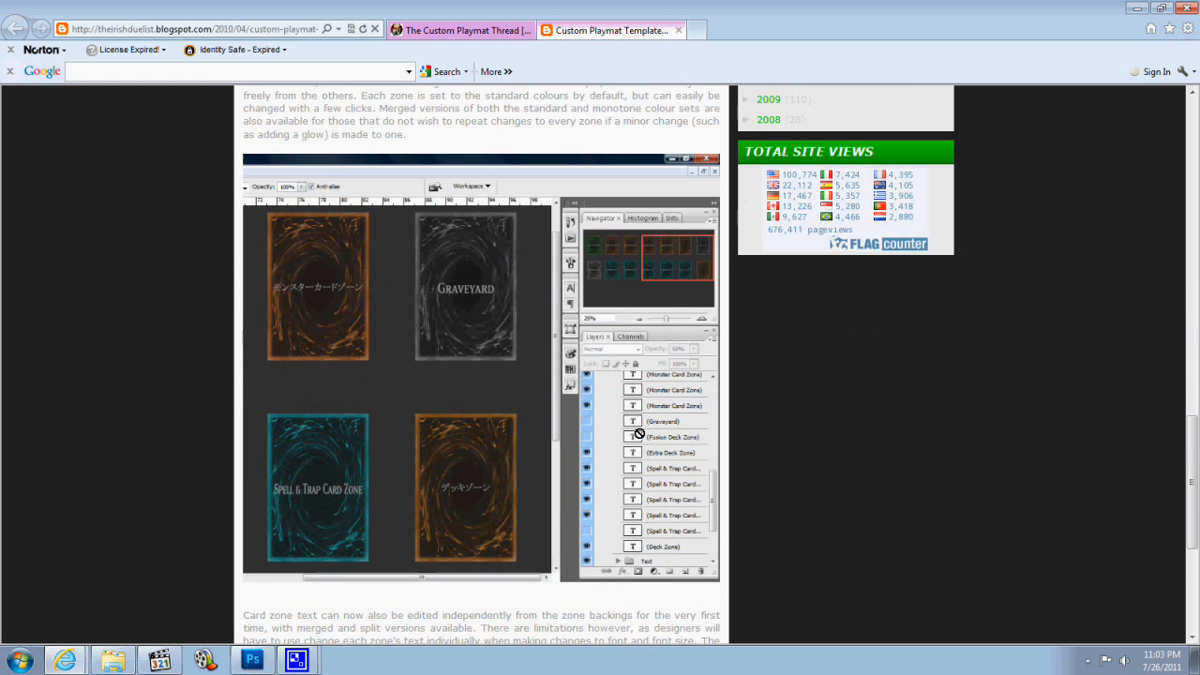
scroll(401, 438, "up", 10)
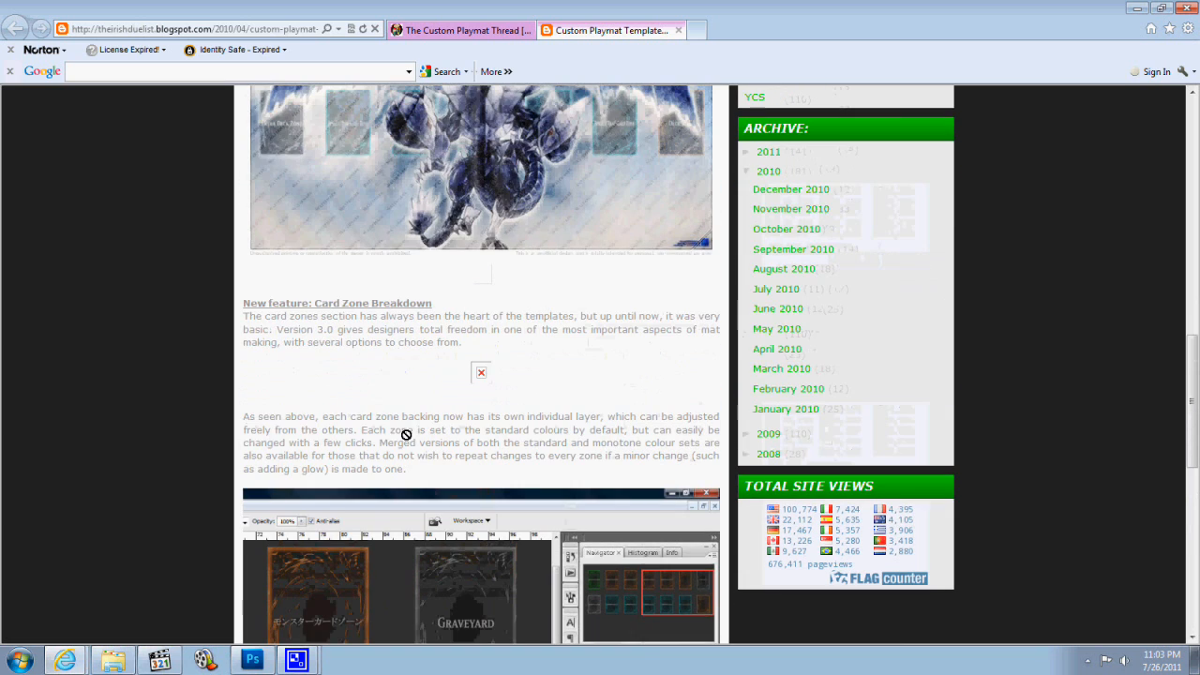
scroll(406, 434, "up", 5)
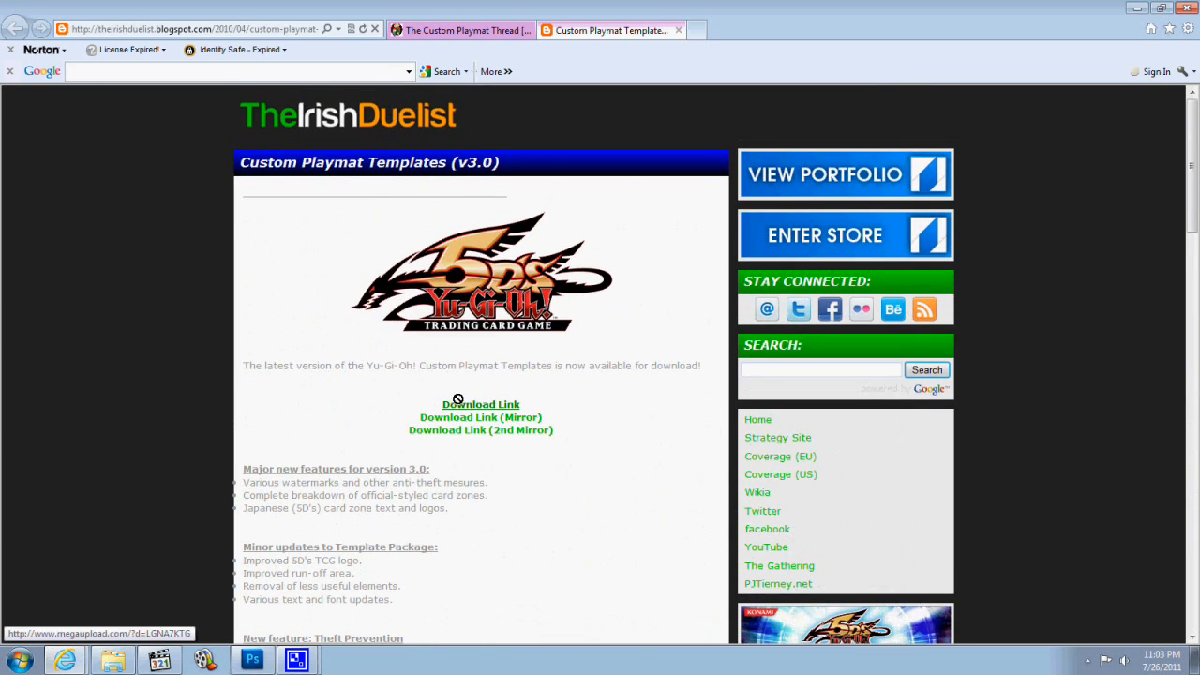
- View the Megaupload page for the template package through the main download link, and return to the template post
left_click(457, 403)
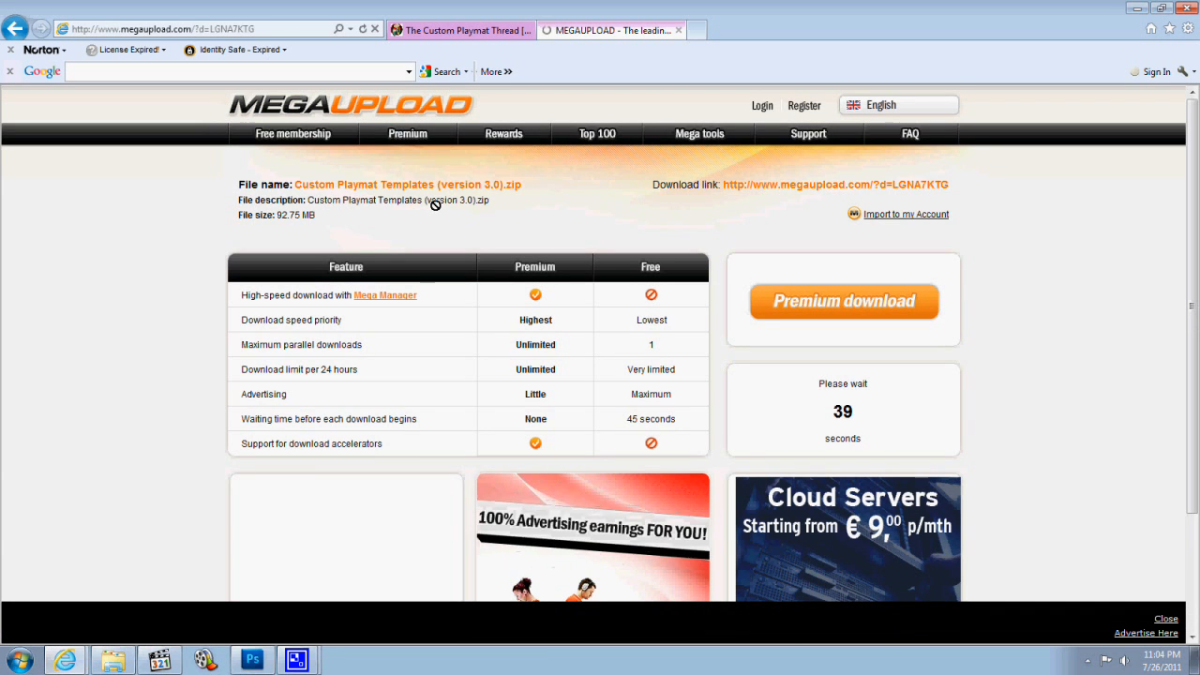
left_click(8, 21)
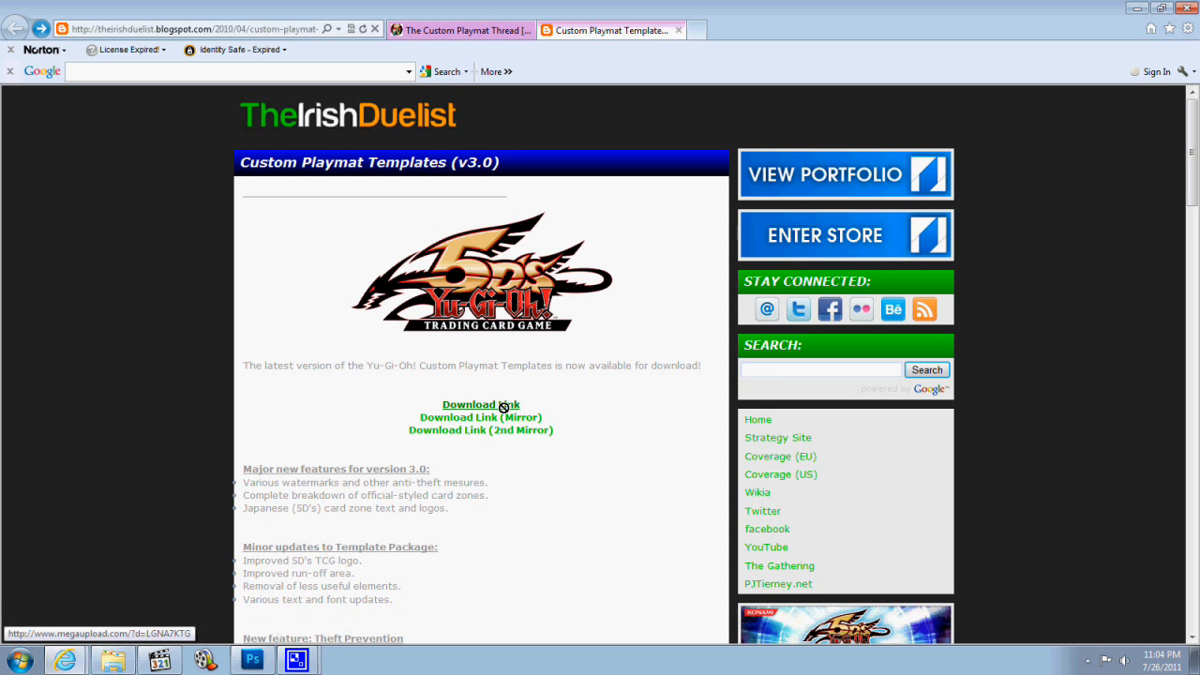
left_click(503, 406)
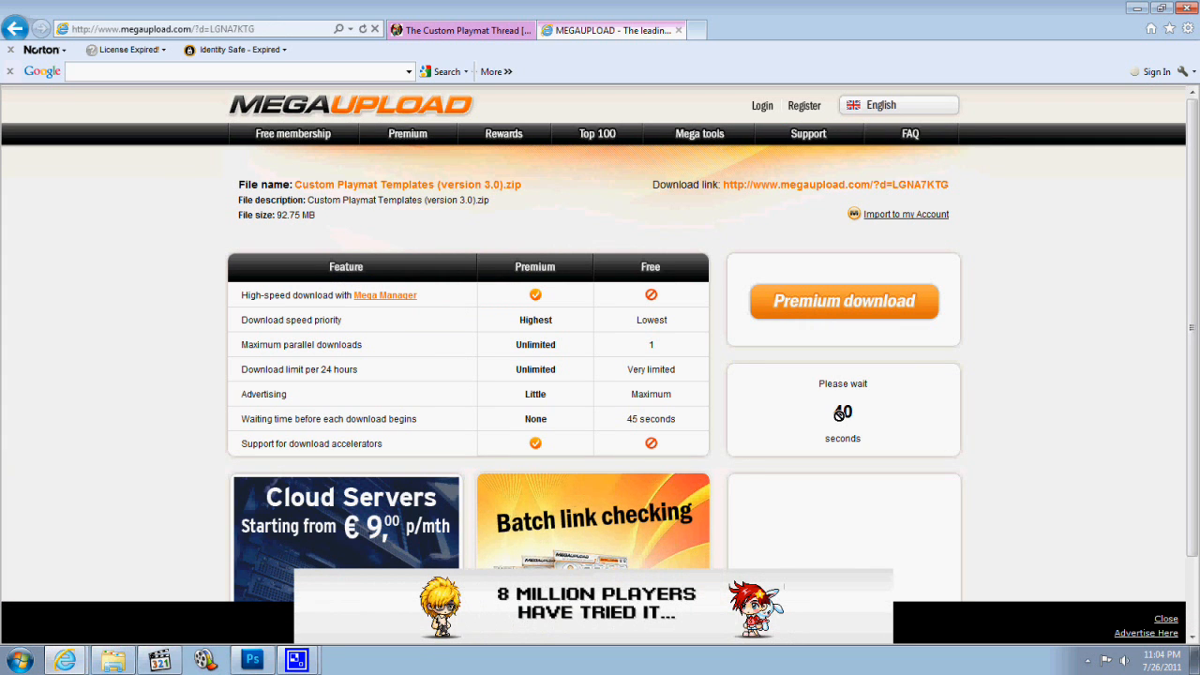
left_click(16, 29)
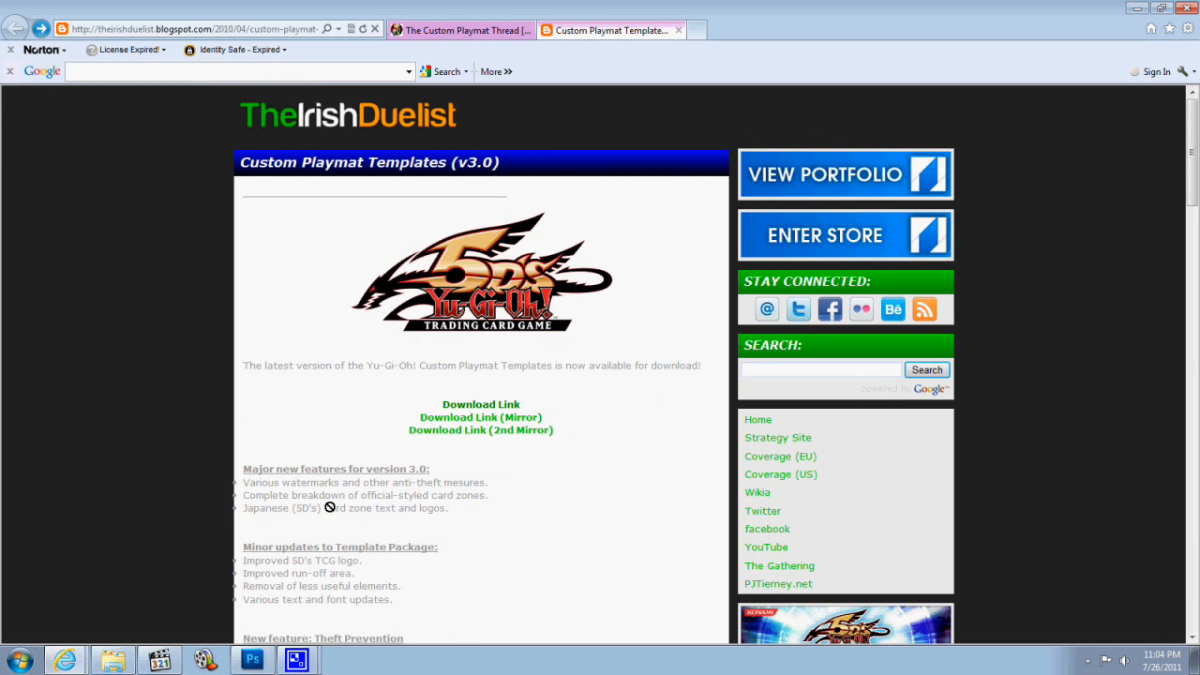
- Switch to Photoshop and browse to the template files inside the Custom Playmat Templates (version 3.0) folder without opening any of them
left_click(260, 654)
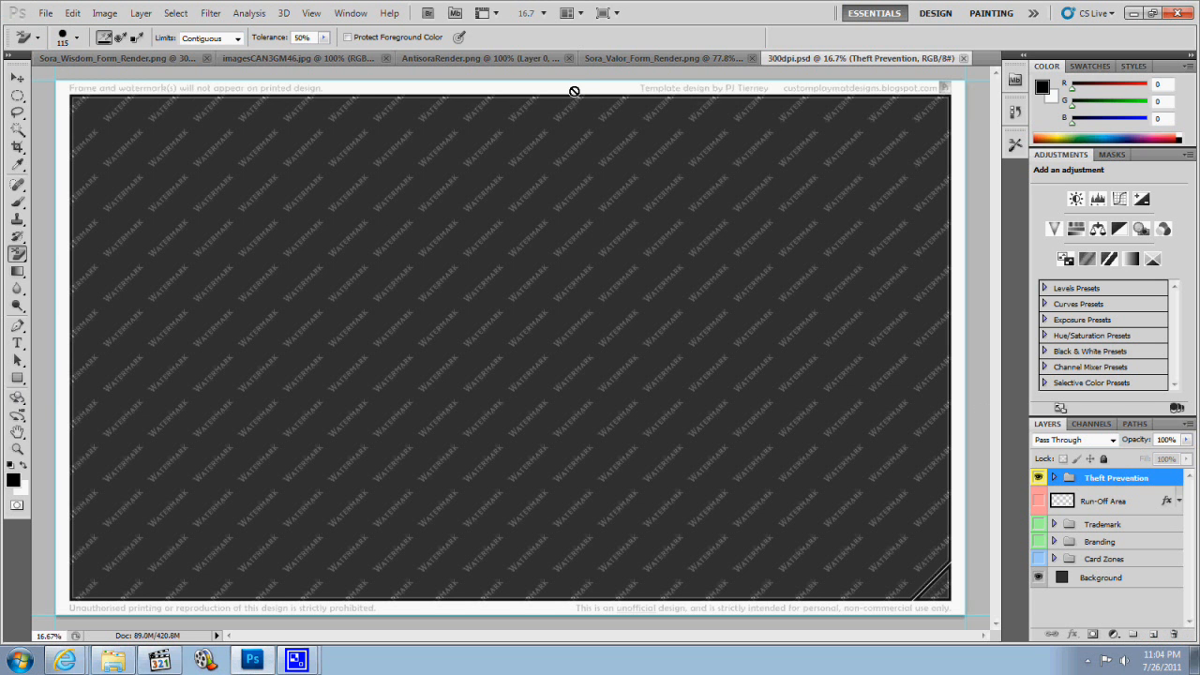
left_click(45, 13)
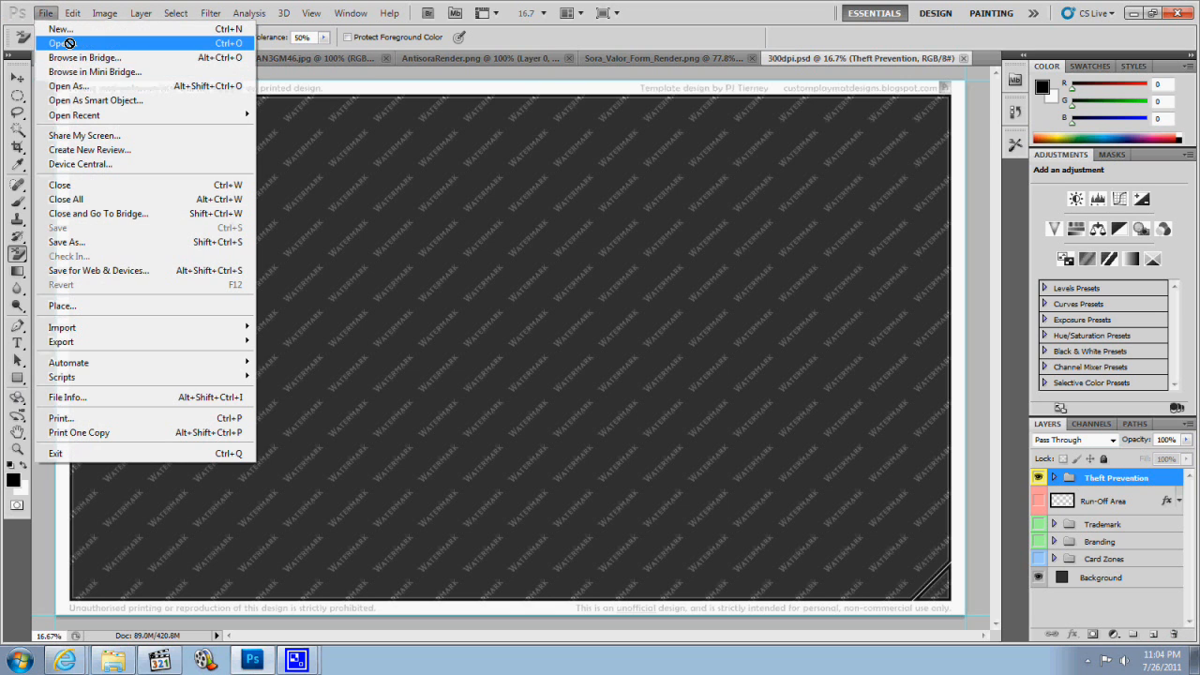
left_click(68, 44)
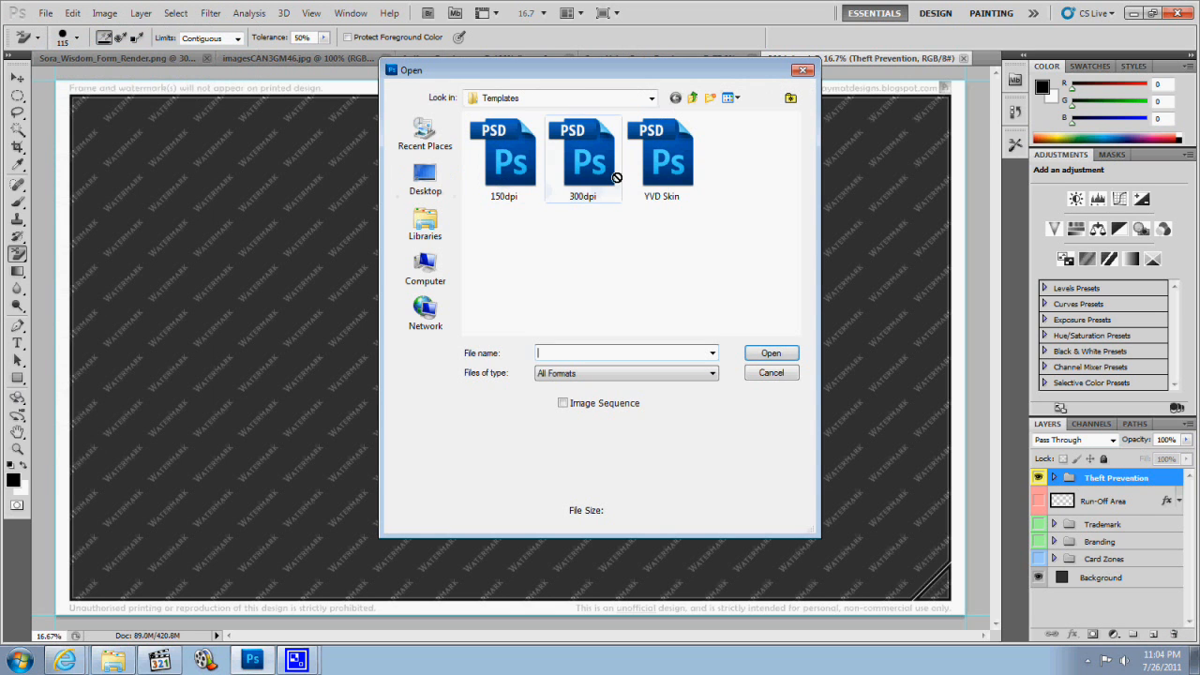
left_click(690, 98)
left_click(690, 98)
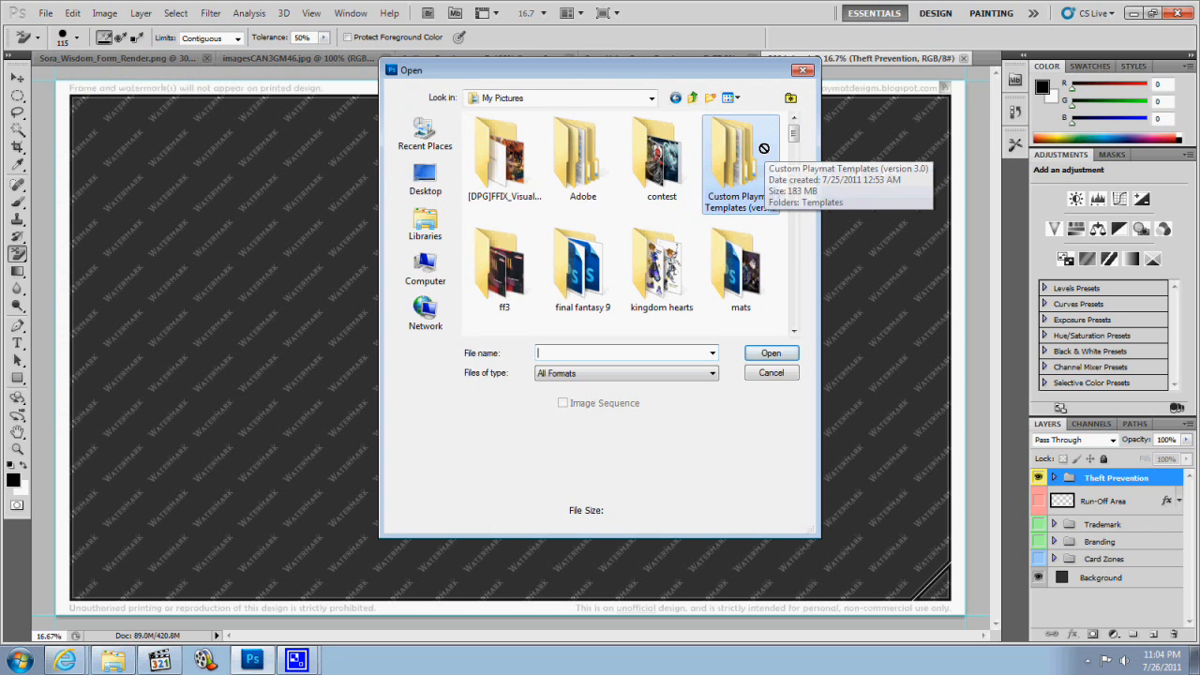
double_click(734, 201)
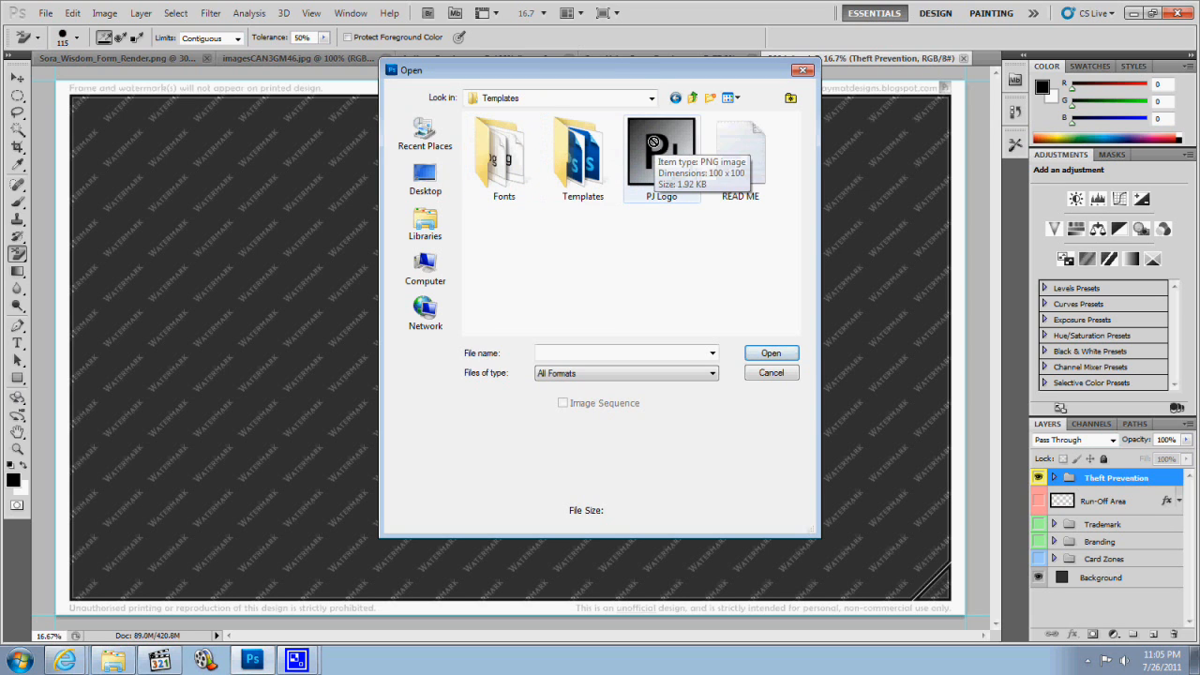
left_click(591, 144)
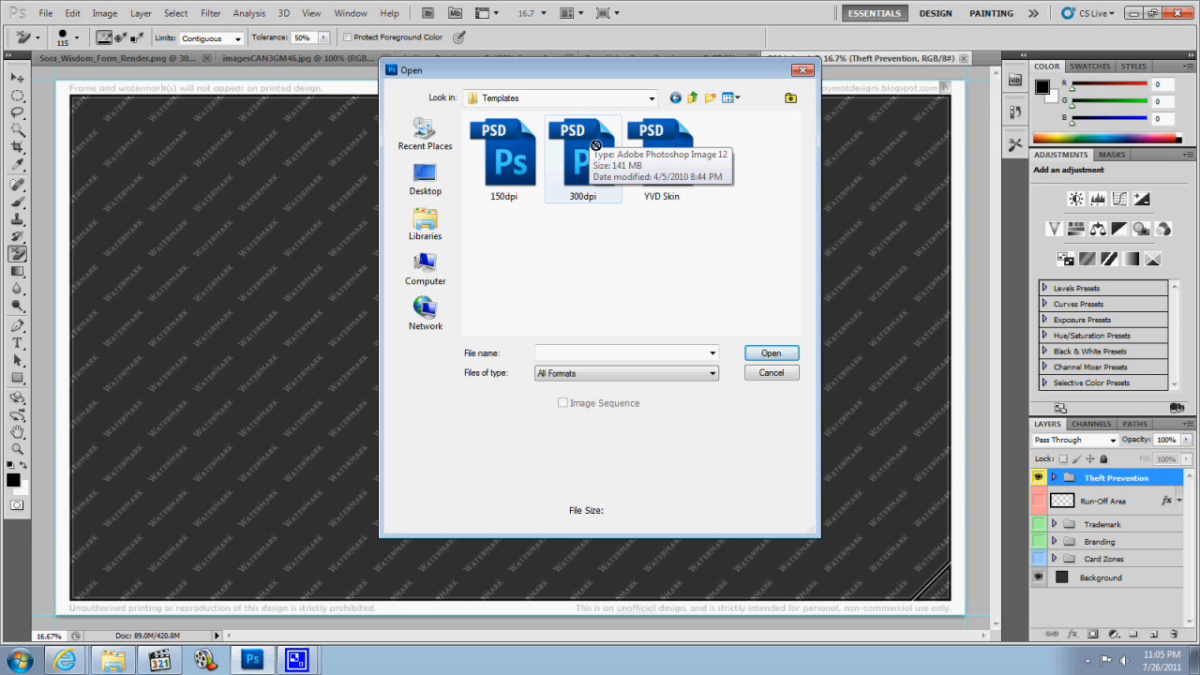
left_click(769, 372)
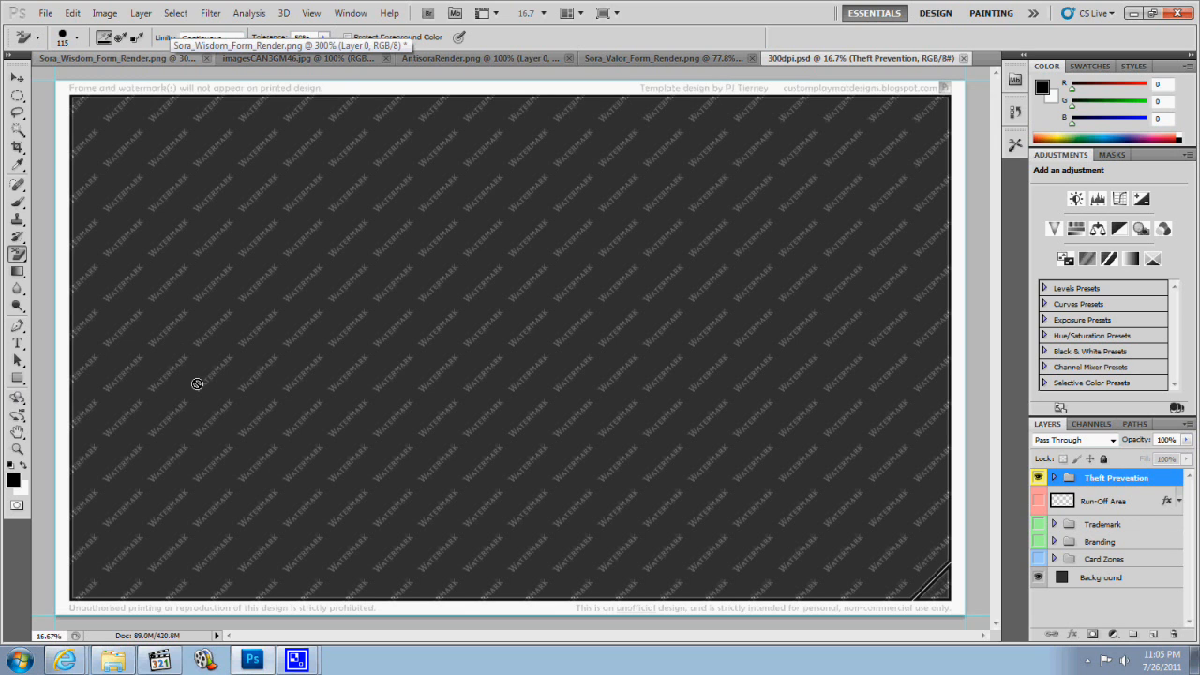
- Hide the Theft Prevention group in 300dpi.psd and copy the Kingdom Hearts logo from imagesCAN3GM46.jpg into it, closing the logo's document
left_click(1036, 479)
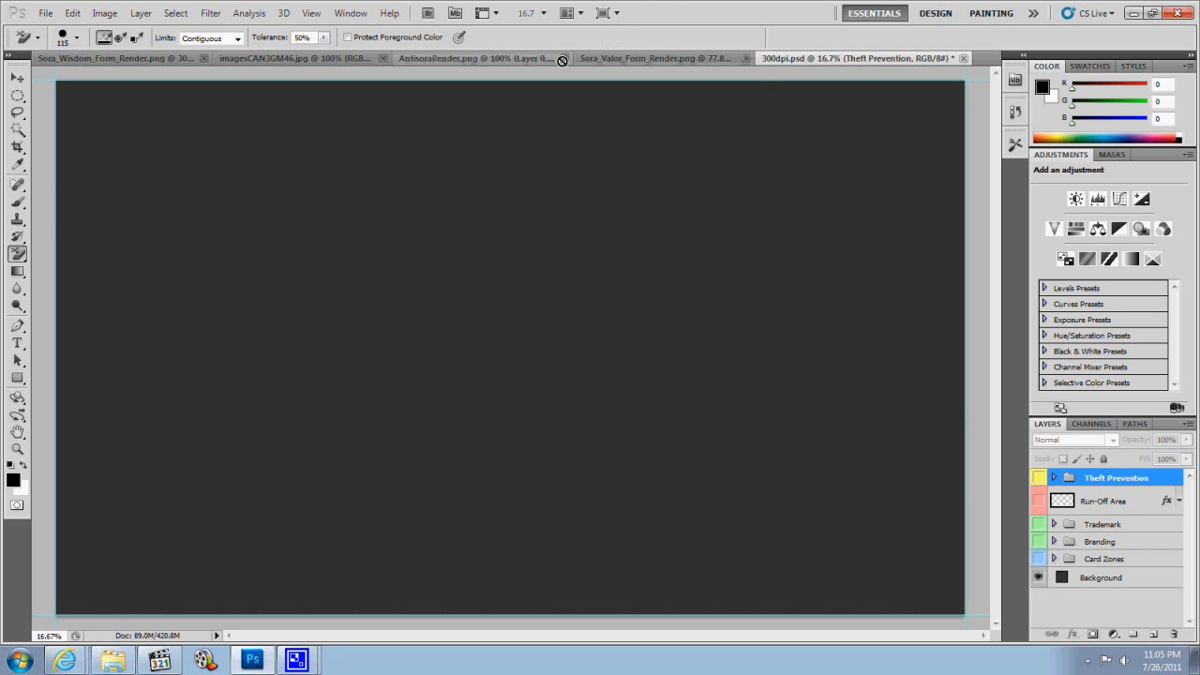
left_click(287, 58)
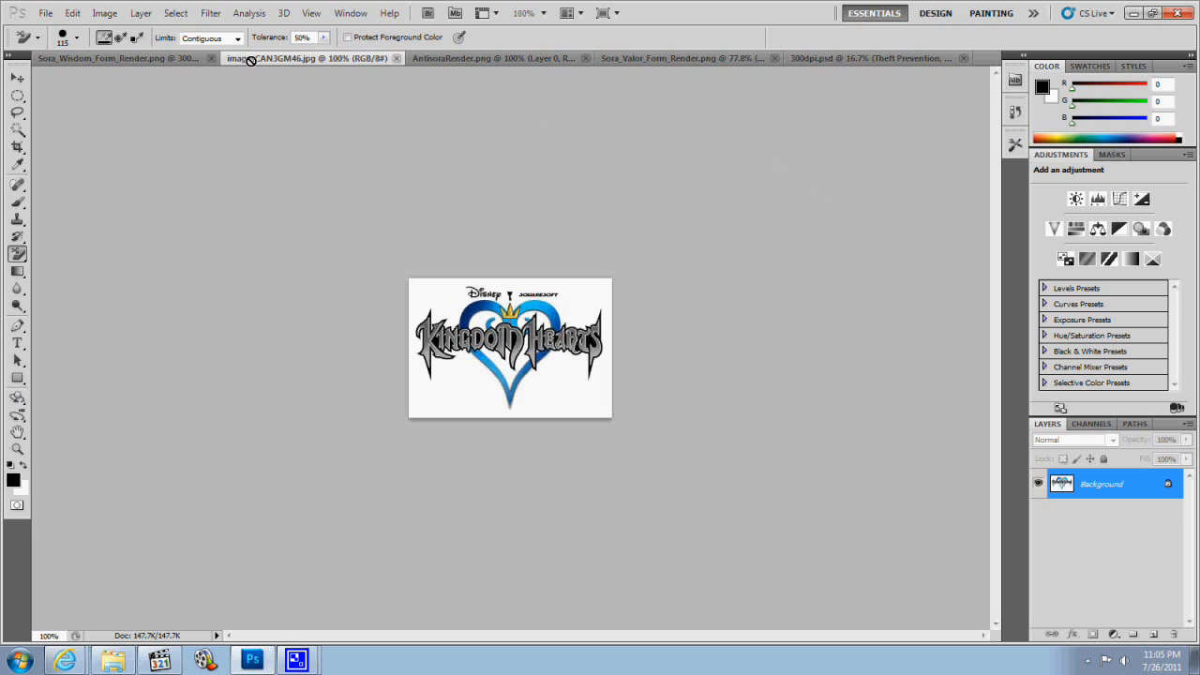
left_click_drag(256, 61, 710, 178)
left_click_drag(1046, 479, 630, 479)
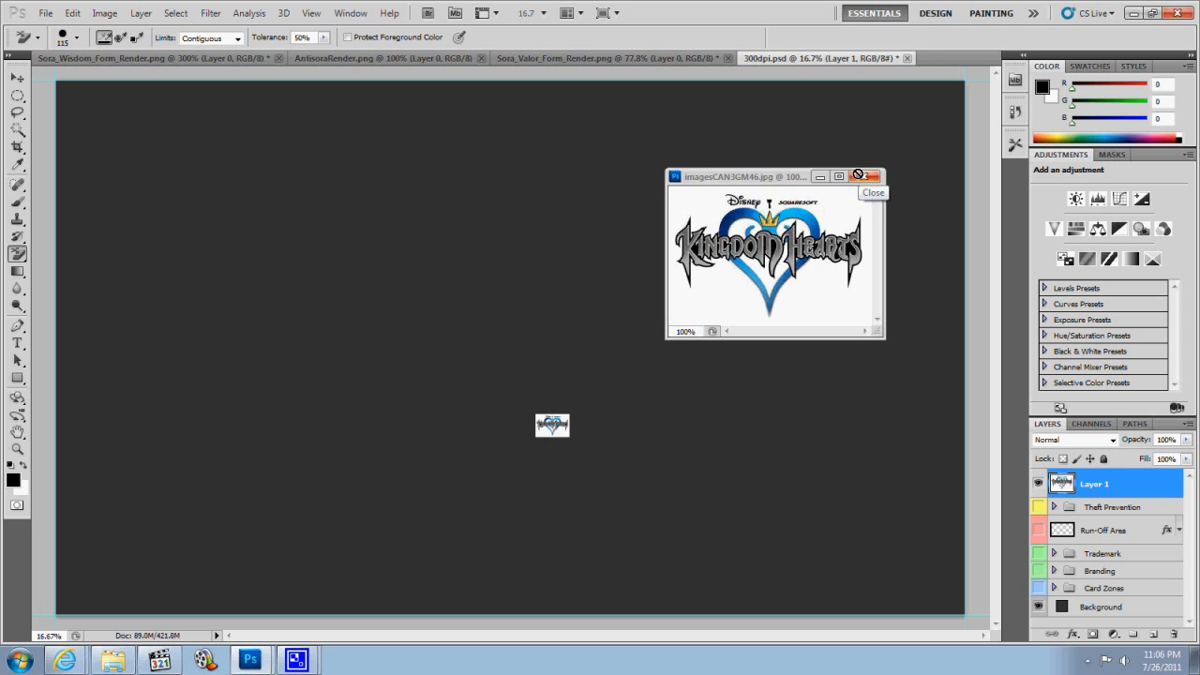
left_click(864, 175)
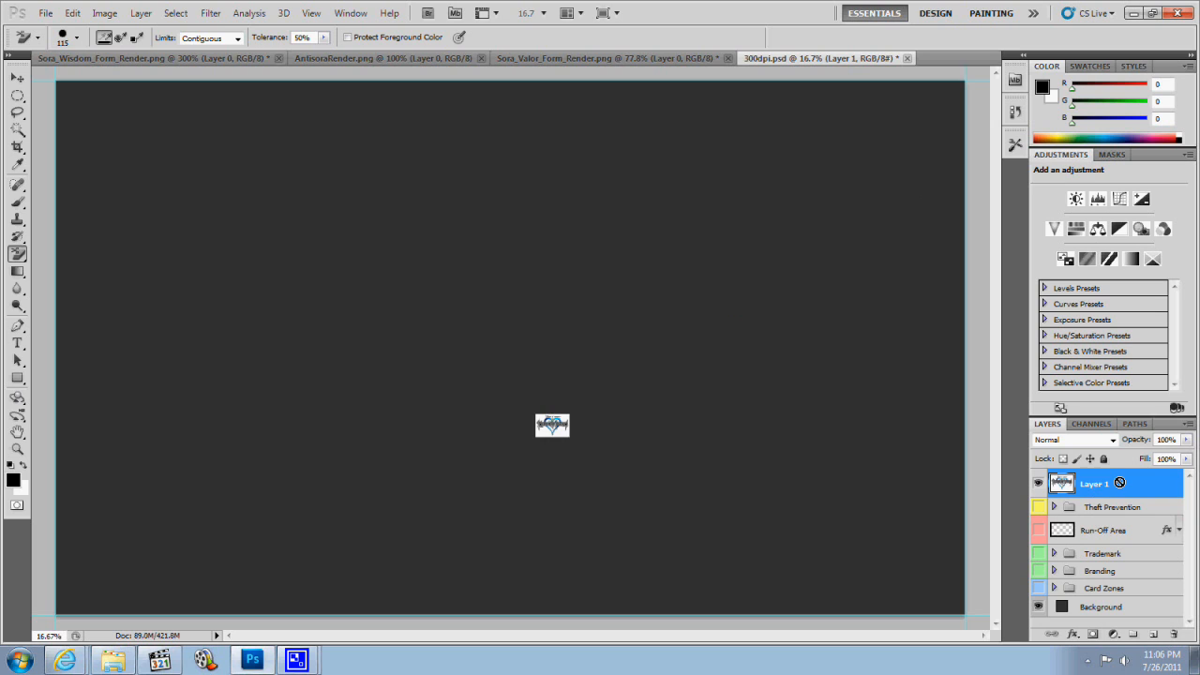
- Move the Kingdom Hearts logo layer directly above the Background layer, beneath the Card Zones group
left_click_drag(1120, 483, 1144, 597)
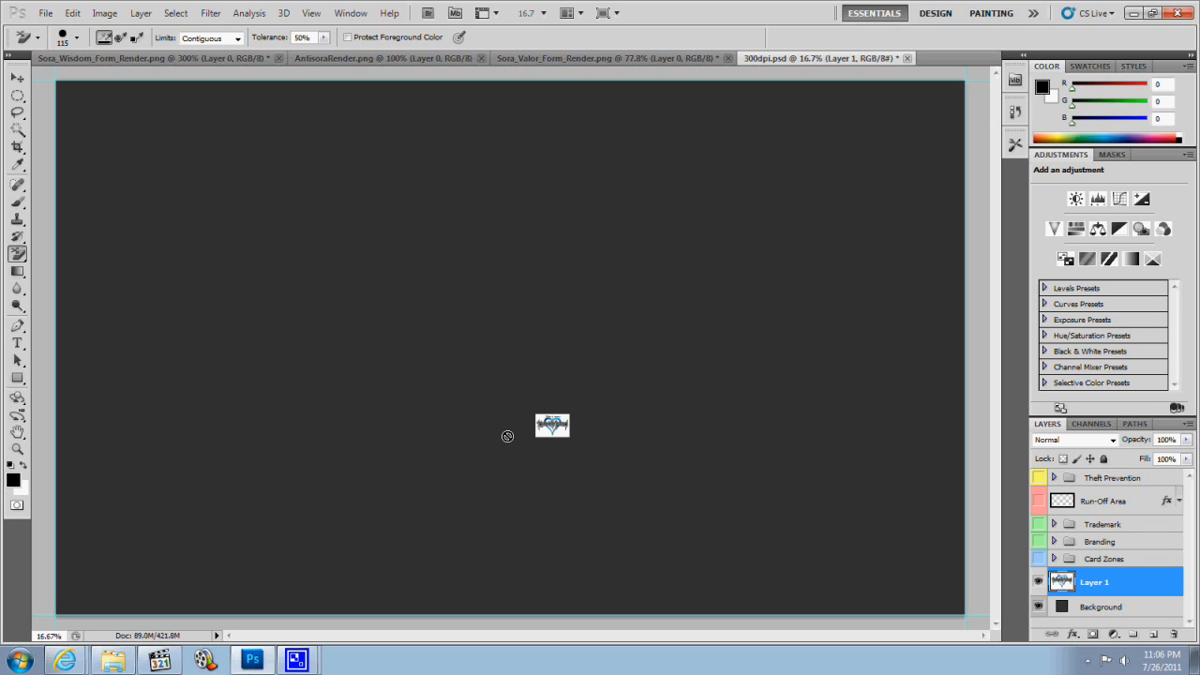
key("ctrl+t")
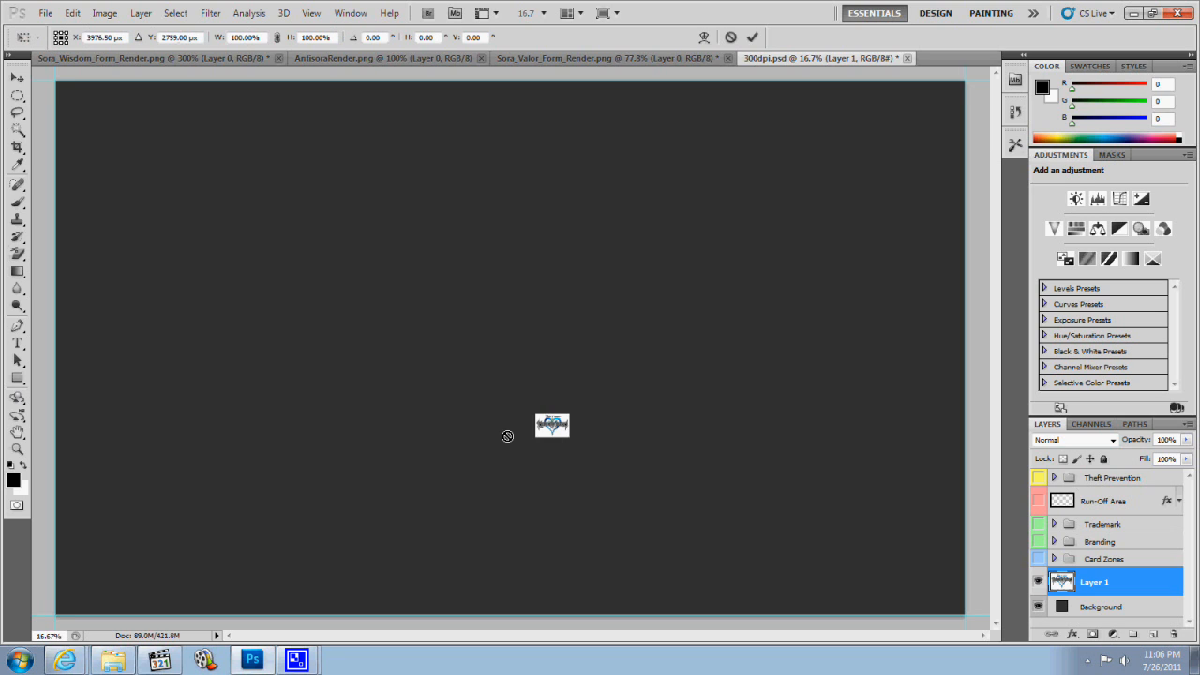
left_click_drag(553, 426, 311, 410)
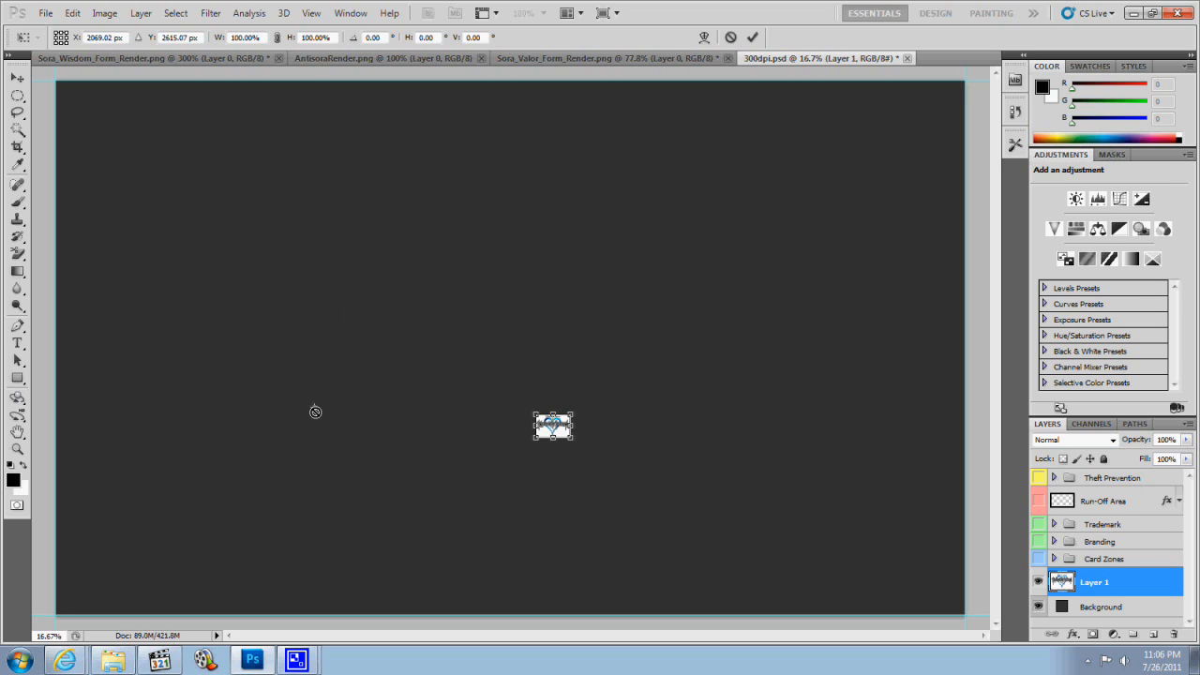
left_click_drag(315, 411, 941, 600)
key("Return")
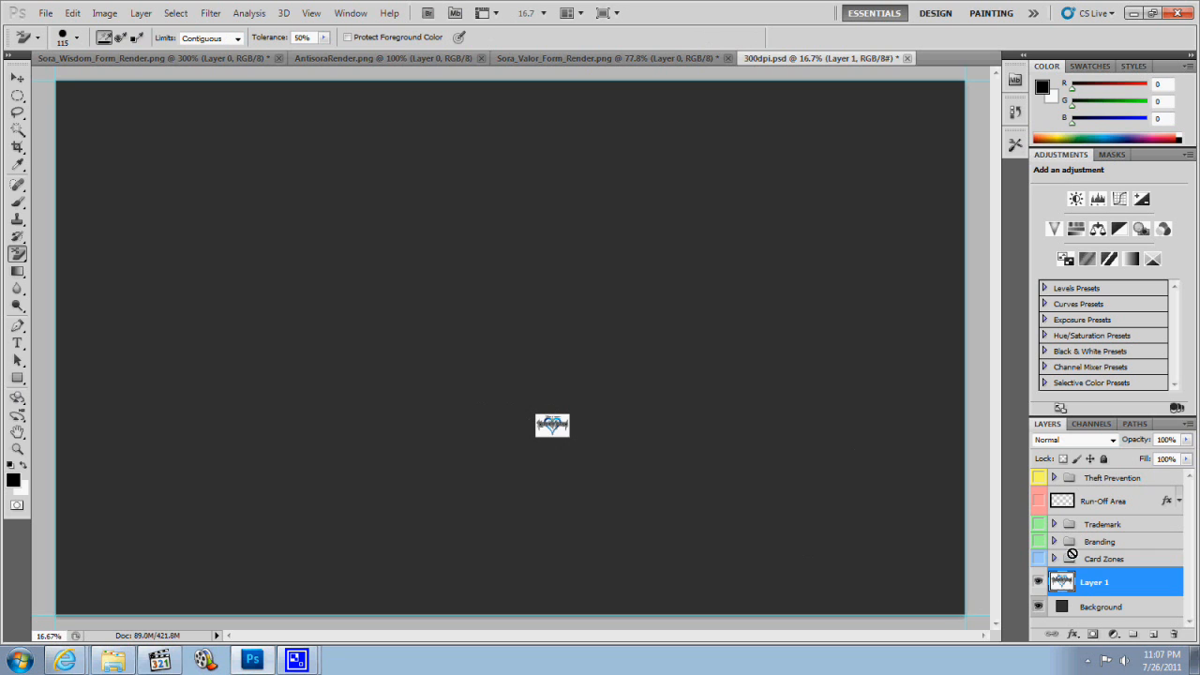
- Free-transform the Kingdom Hearts logo to about 2707% width and 2305% height so that it covers the whole playmat
key("ctrl+t")
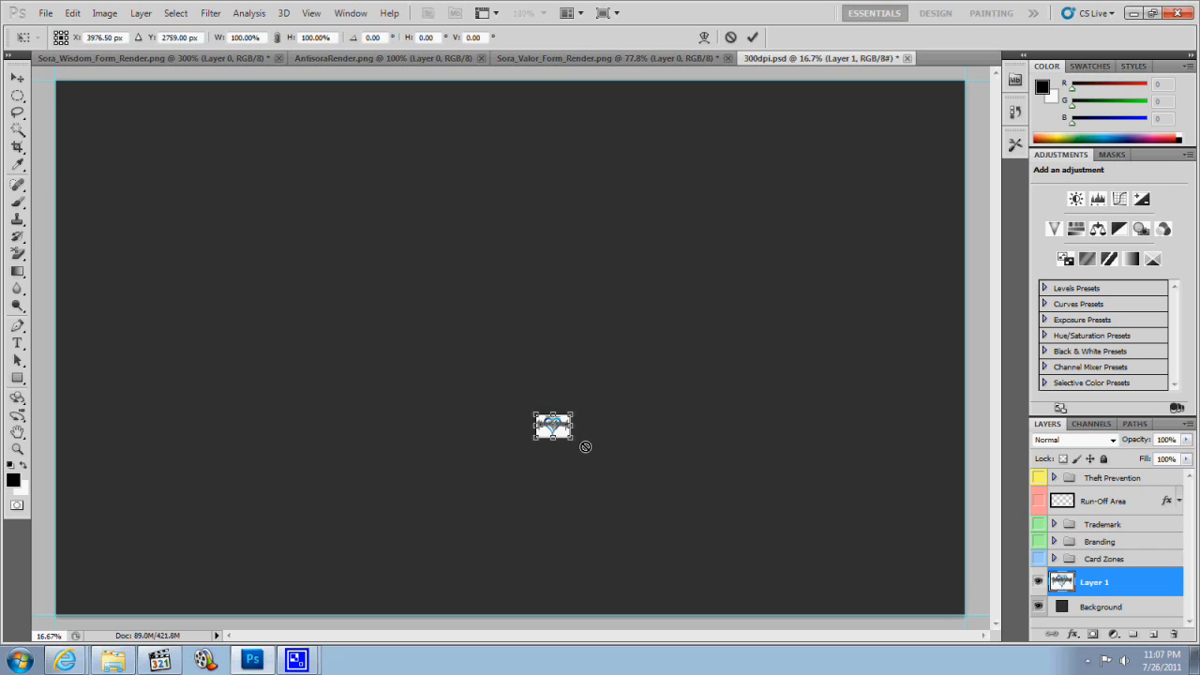
left_click_drag(889, 564, 891, 574)
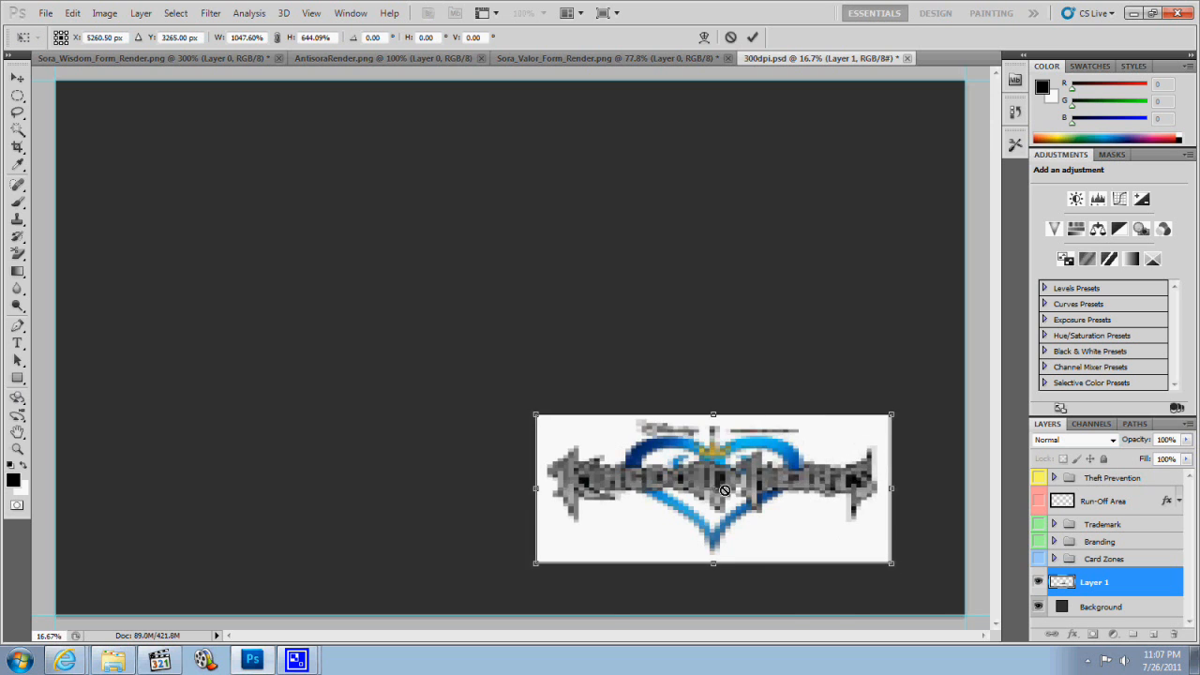
left_click_drag(725, 487, 795, 544)
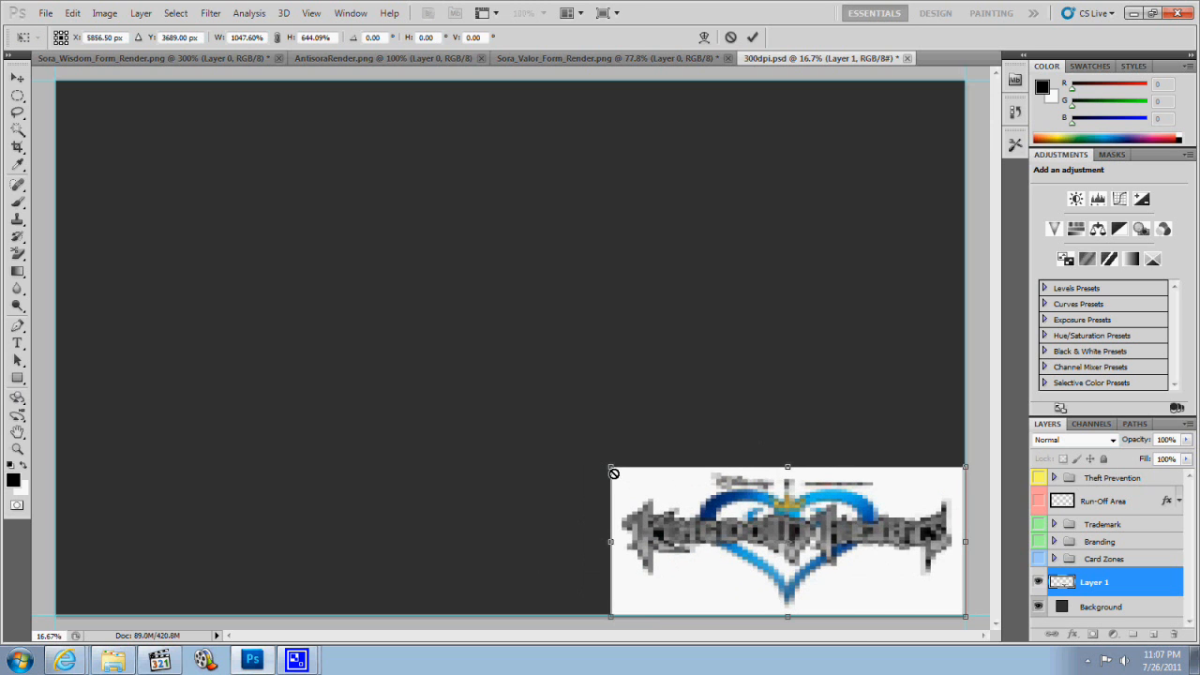
left_click_drag(614, 469, 49, 78)
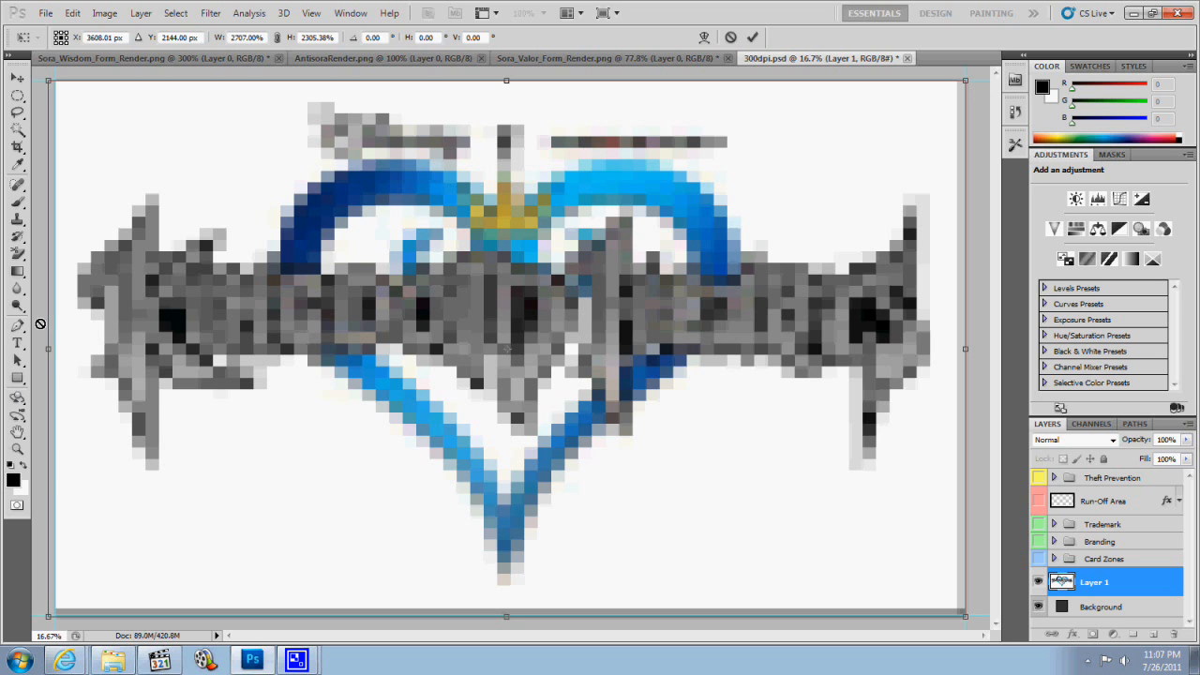
key("Return")
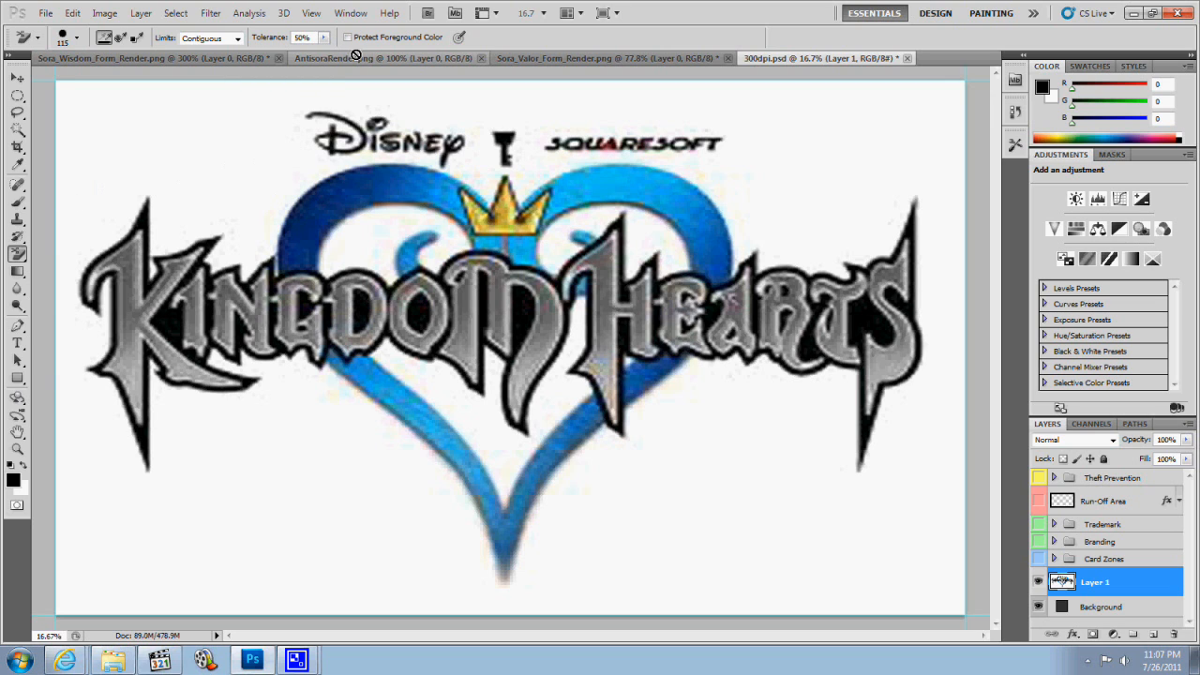
- Copy the render from Sora_Wisdom_Form_Render.png into the playmat's lower-right area and close its document without saving
left_click(147, 58)
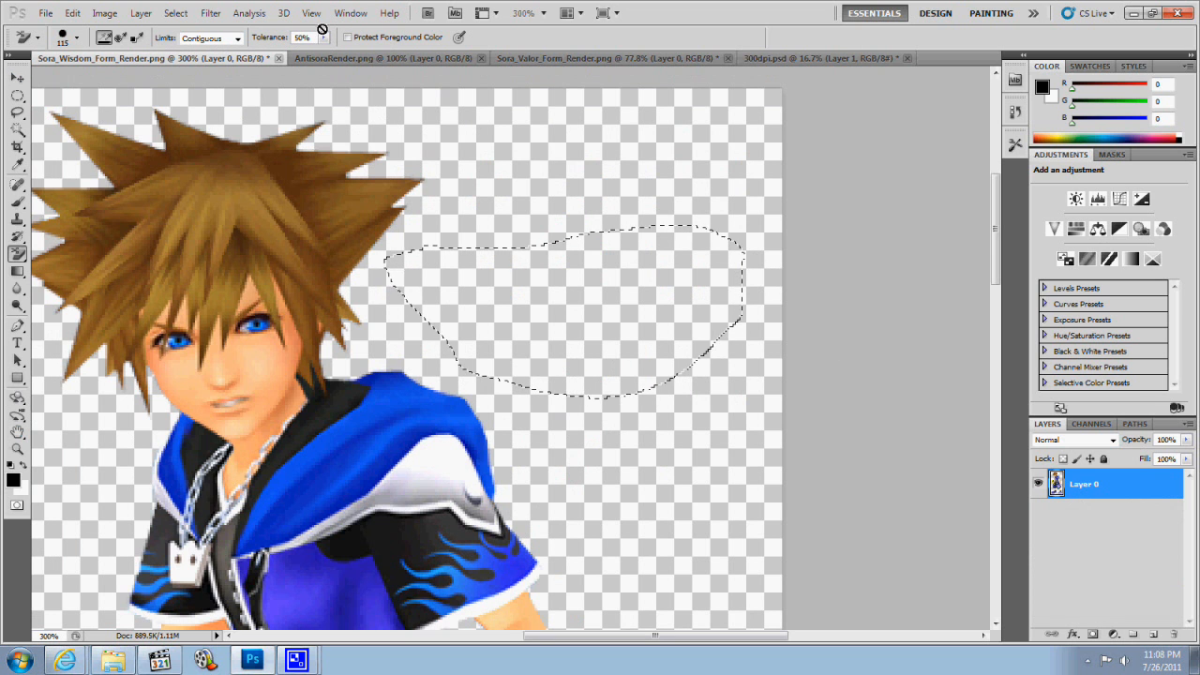
left_click(544, 13)
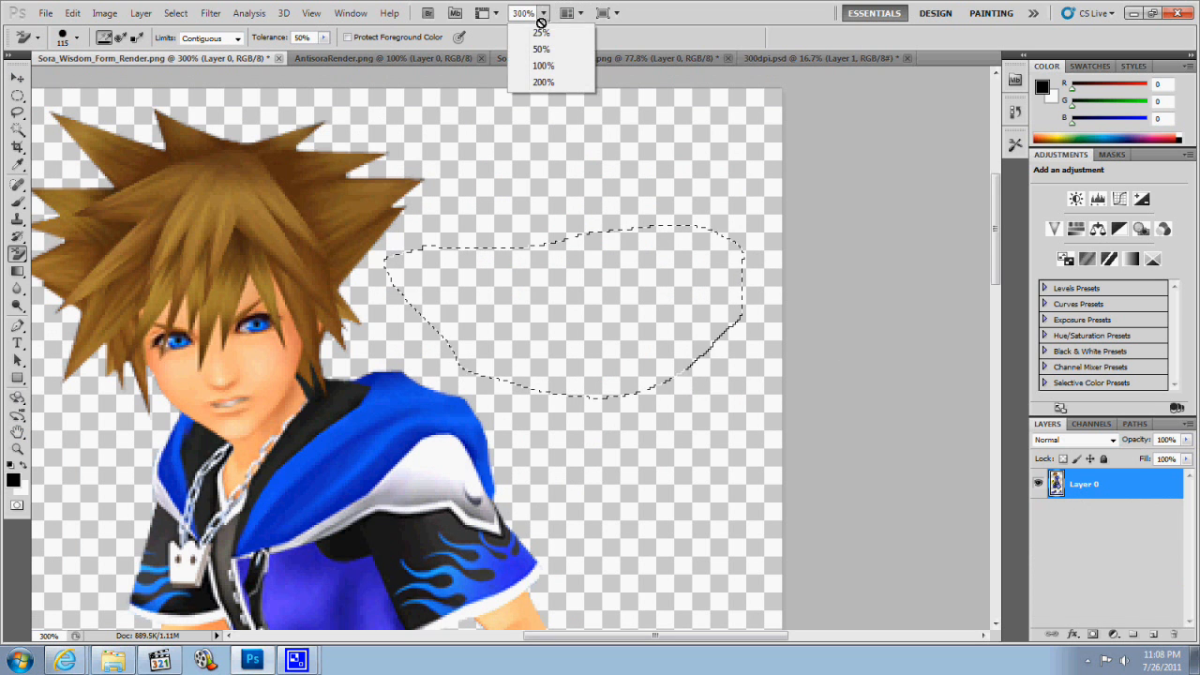
left_click(548, 68)
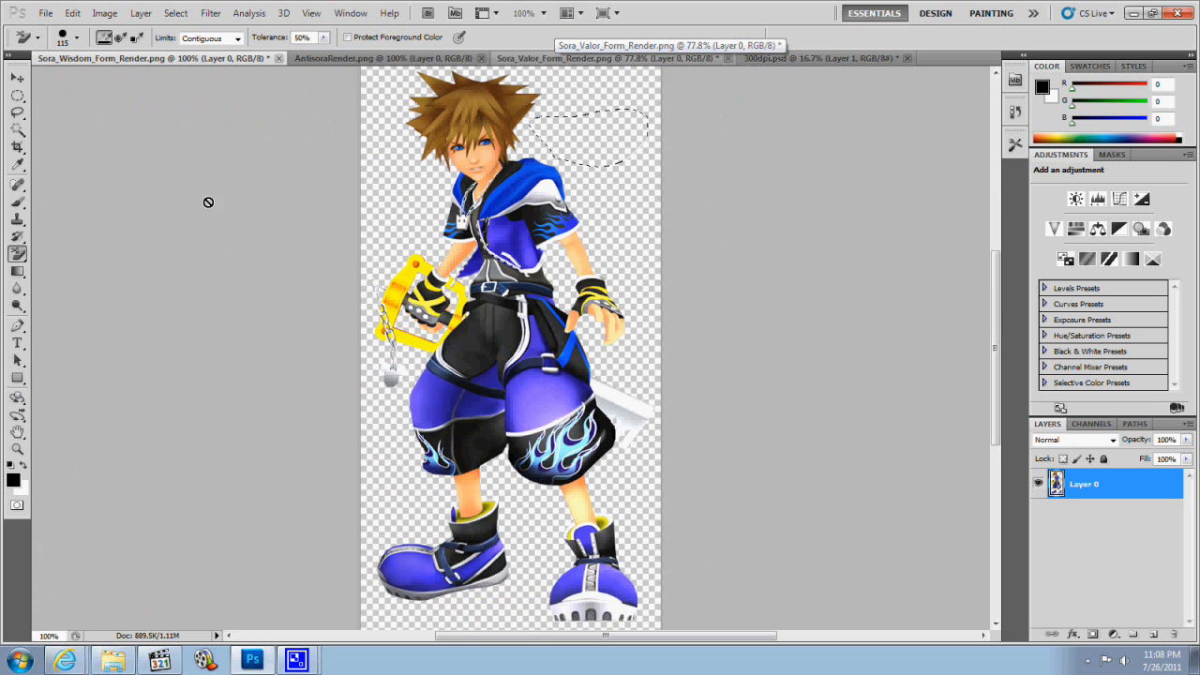
left_click_drag(134, 61, 594, 202)
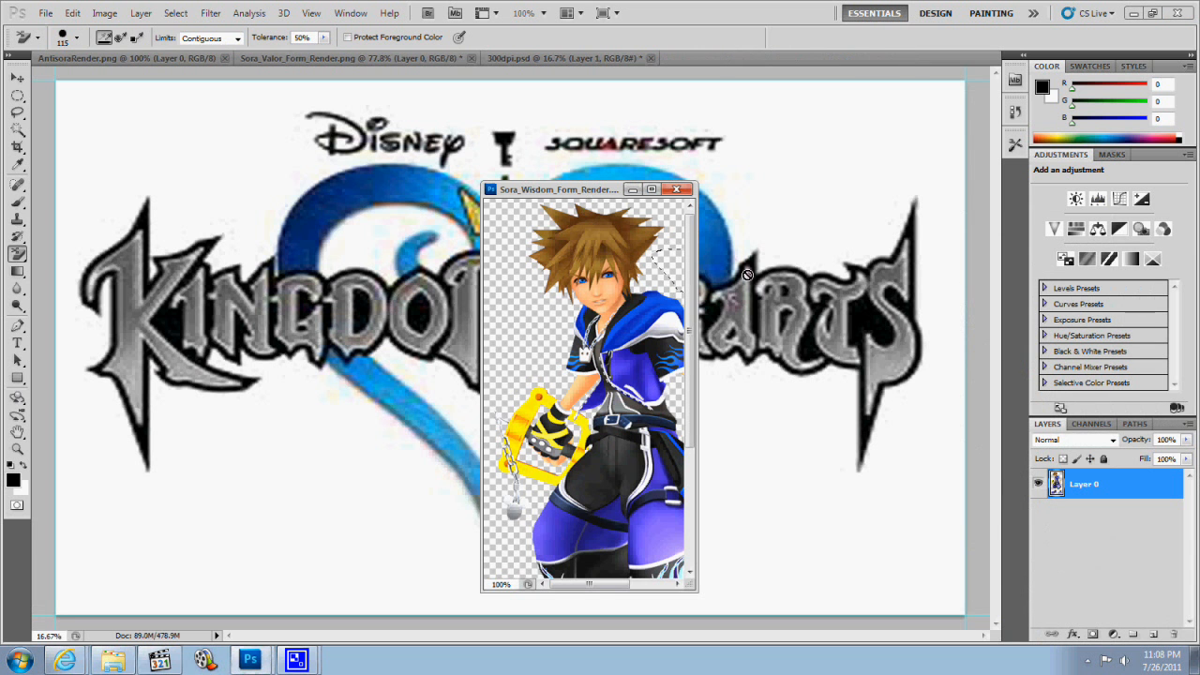
left_click_drag(1101, 484, 849, 466)
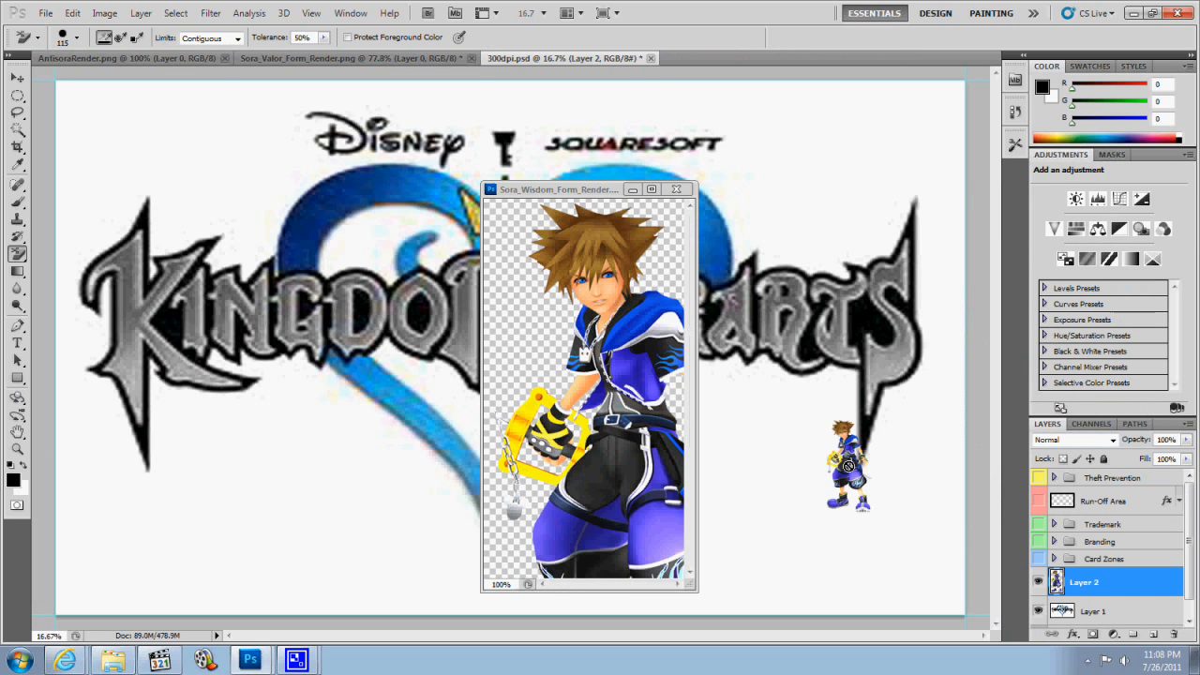
left_click(682, 189)
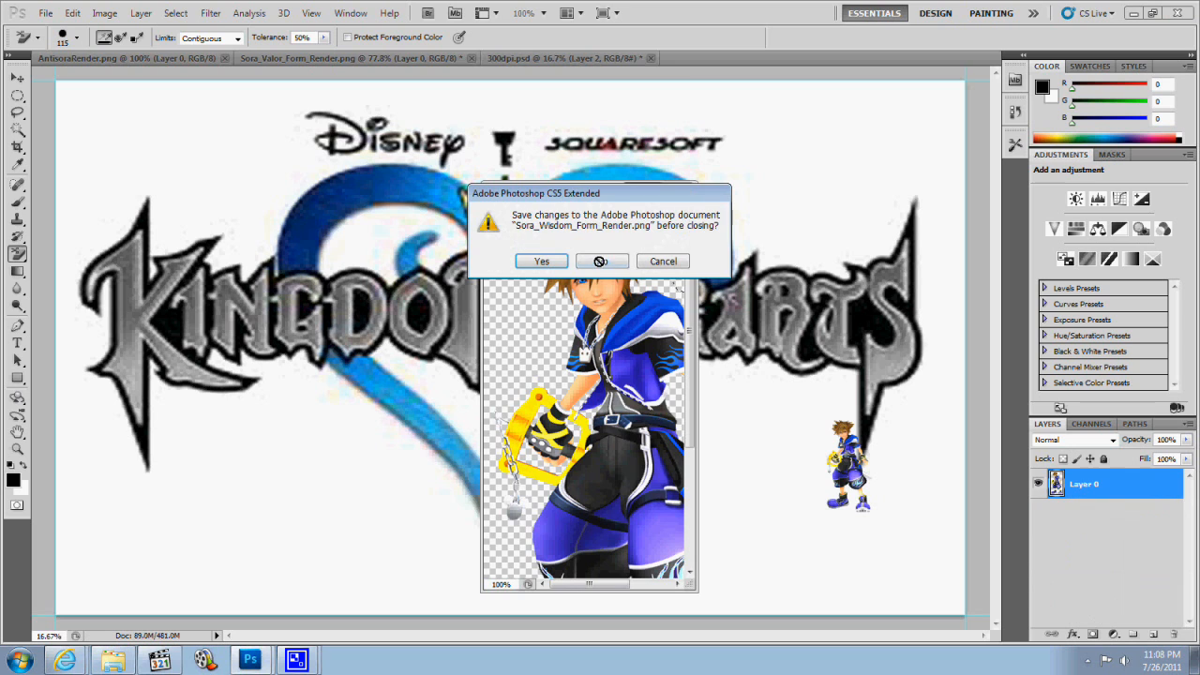
left_click(600, 261)
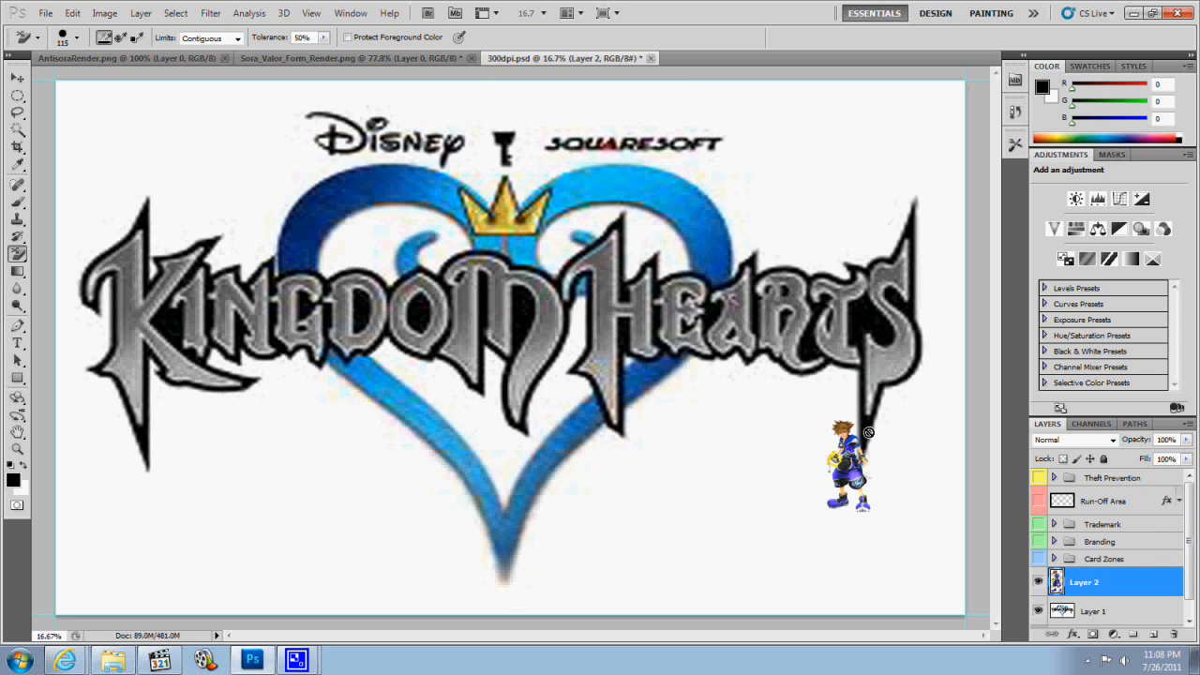
- Copy the render from Sora_Valor_Form_Render.png into the playmat's lower-left area and close its document without saving
left_click_drag(322, 60, 552, 197)
left_click_drag(1114, 485, 279, 490)
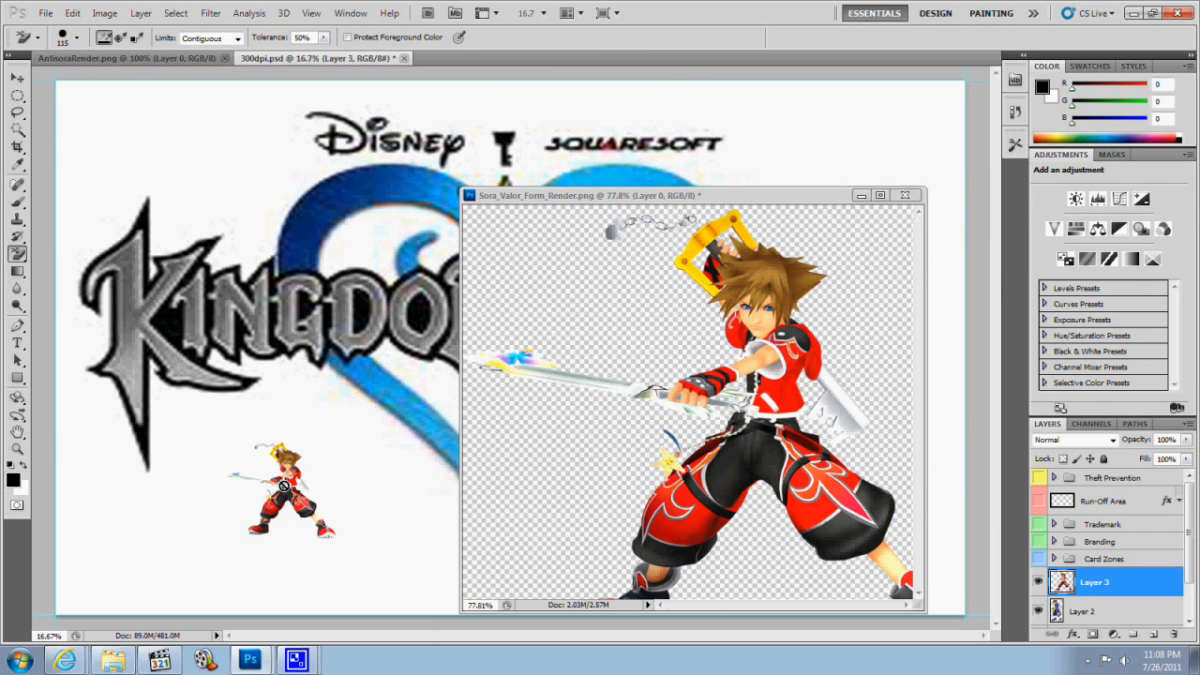
left_click(905, 195)
left_click(601, 261)
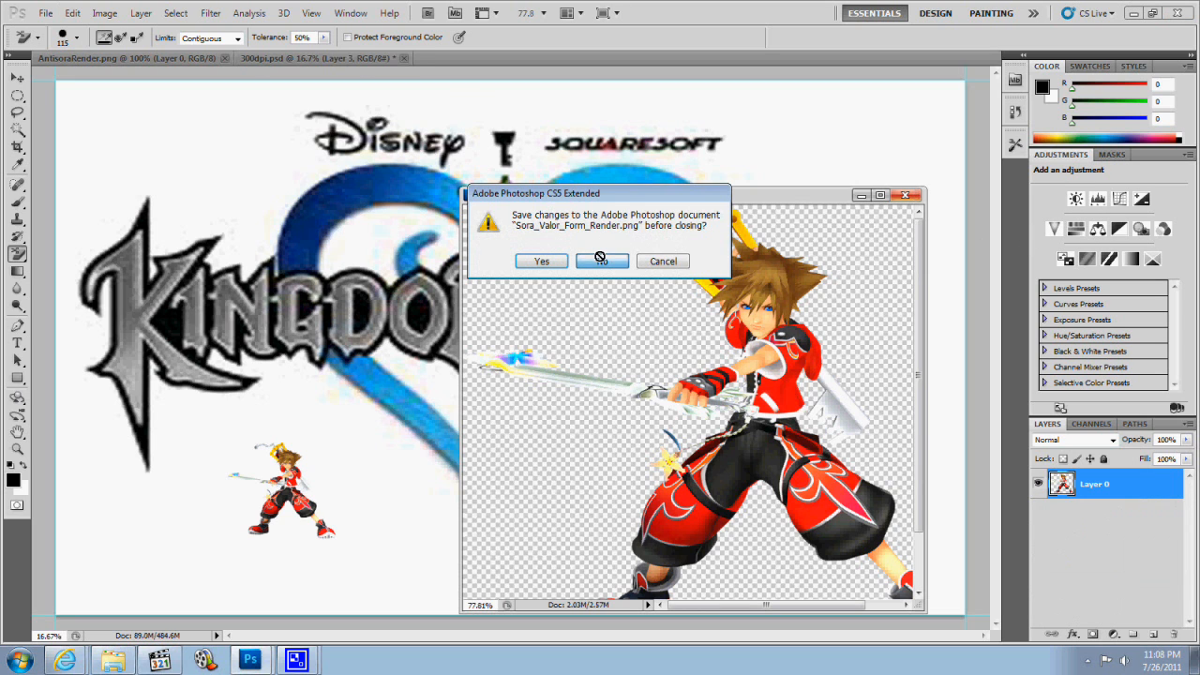
- Copy the render from AntisoraRender.png to the bottom centre of the playmat and close its document
left_click_drag(126, 58, 473, 295)
left_click_drag(1090, 480, 565, 589)
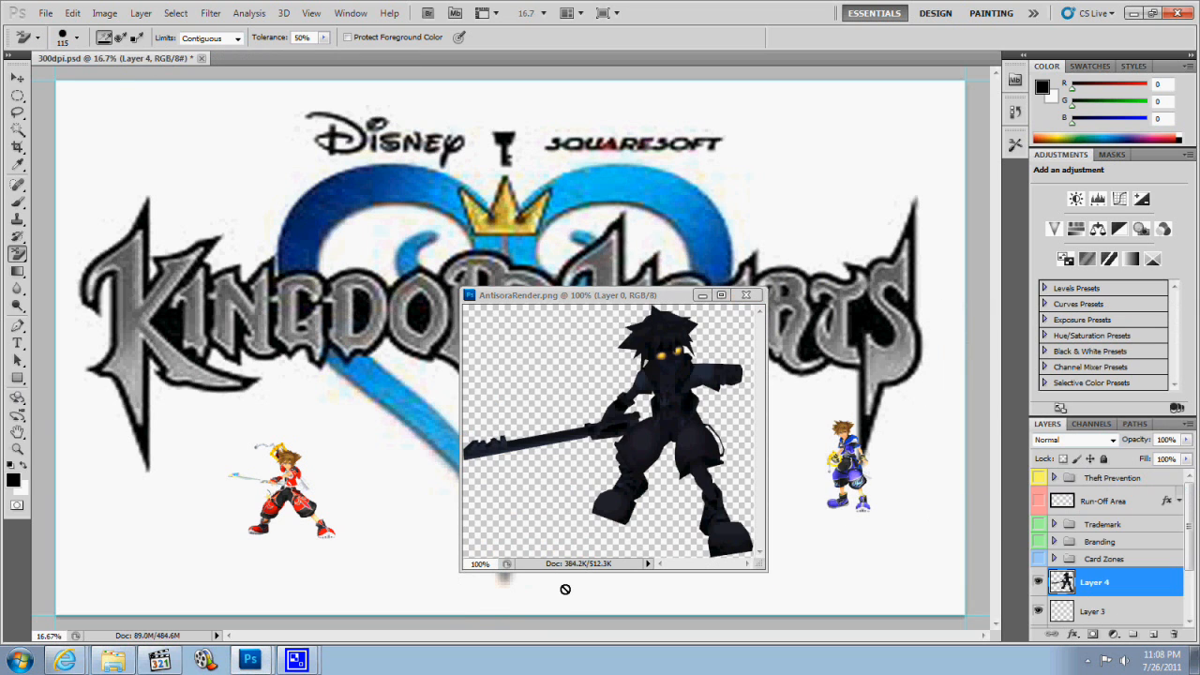
left_click(745, 295)
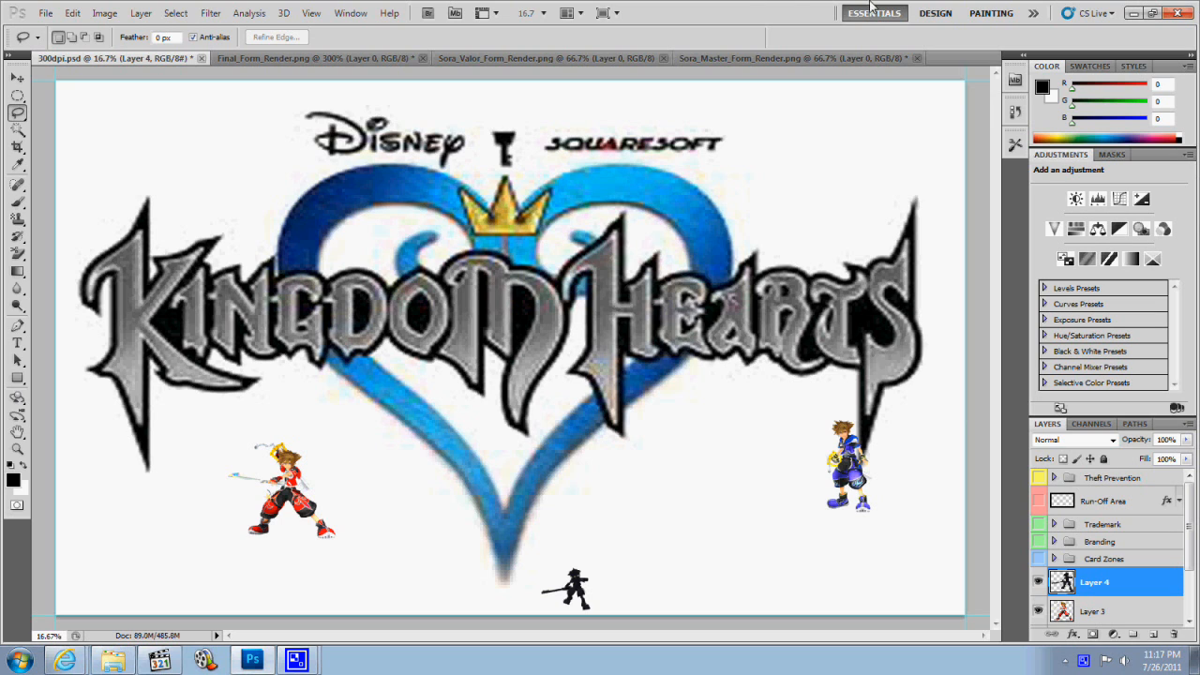
- Copy the render from Sora_Master_Form_Render.png into the playmat's upper-right area and close its document without saving
left_click(758, 58)
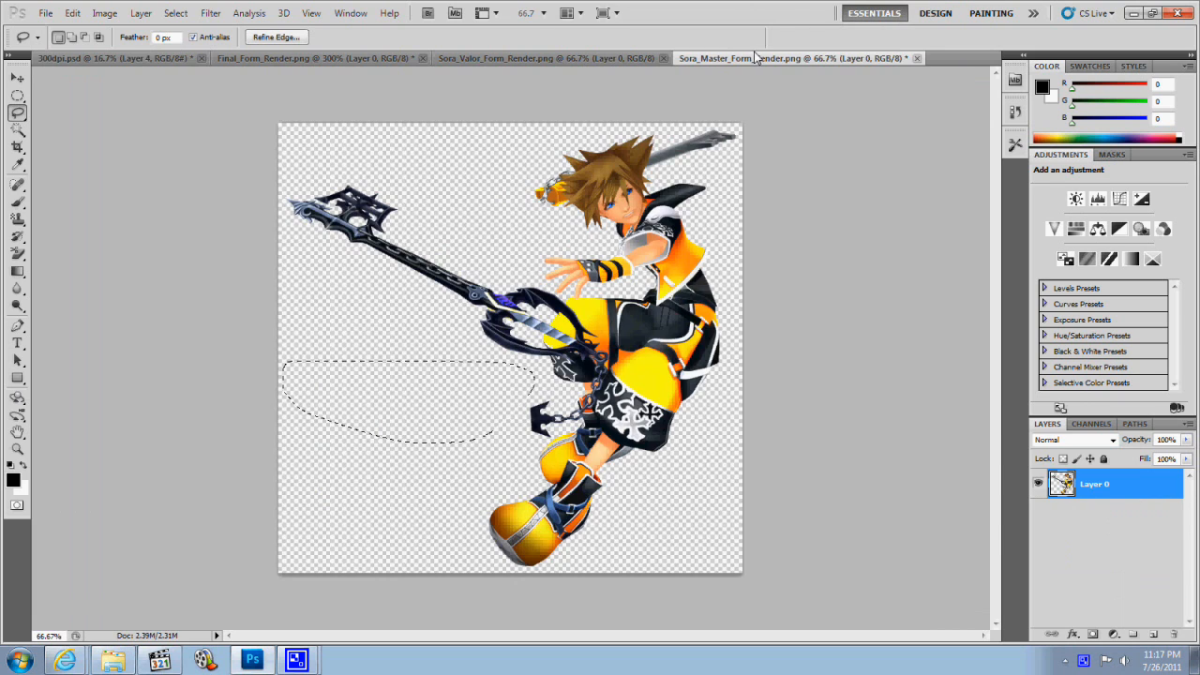
left_click_drag(758, 58, 44, 264)
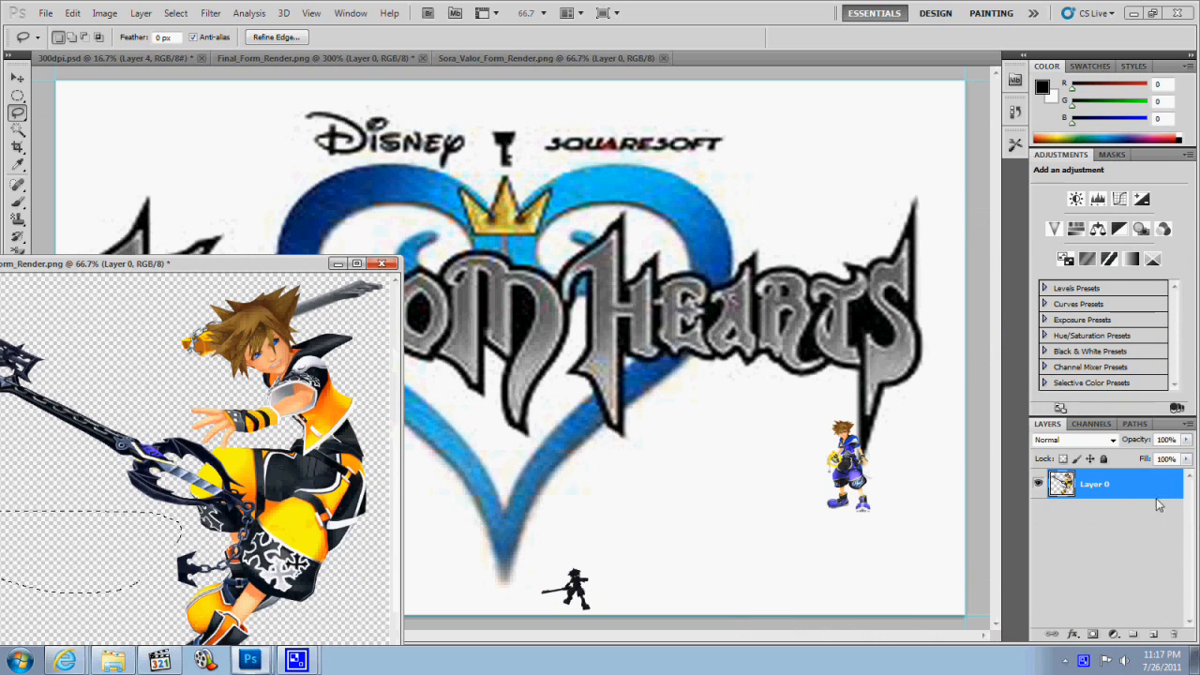
left_click_drag(1088, 484, 814, 203)
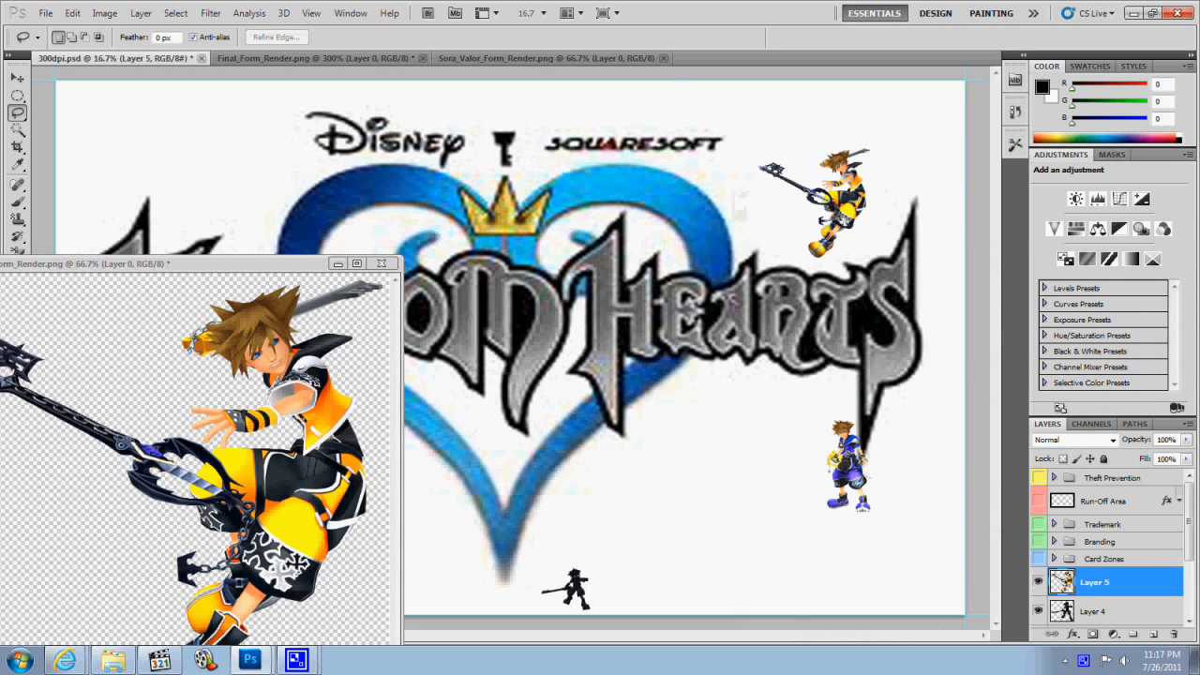
left_click(381, 263)
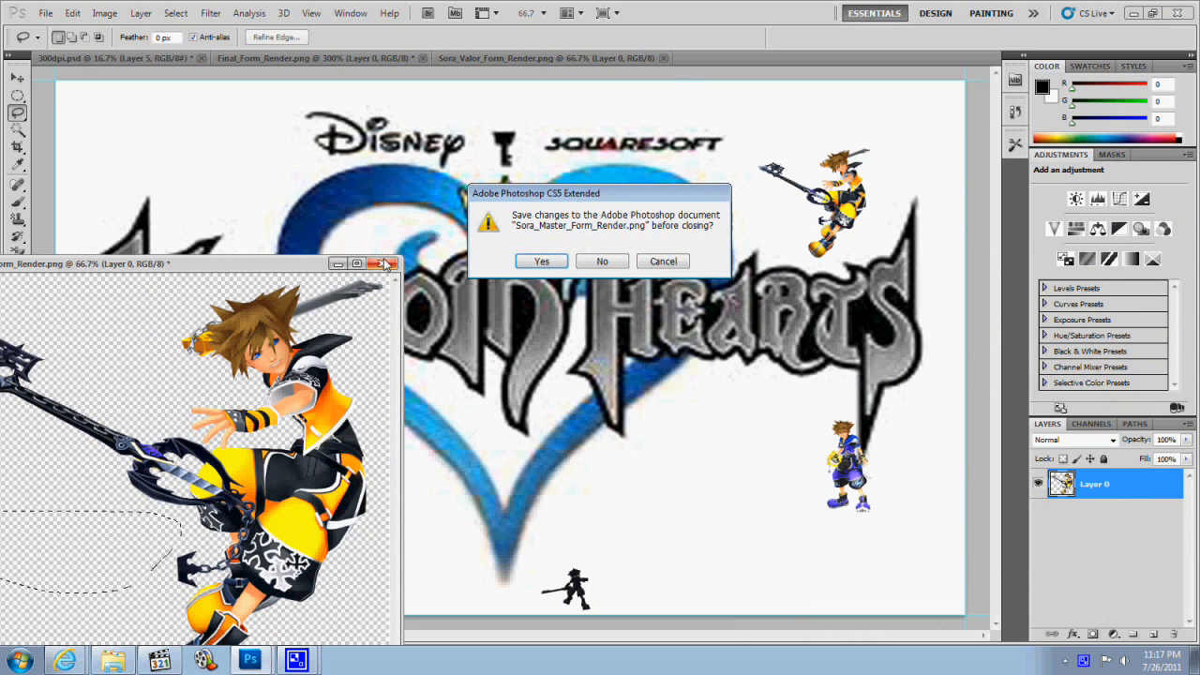
left_click(605, 261)
- Copy the render from Final_Form_Render.png into the playmat's upper-left corner and close its document without saving
left_click(468, 58)
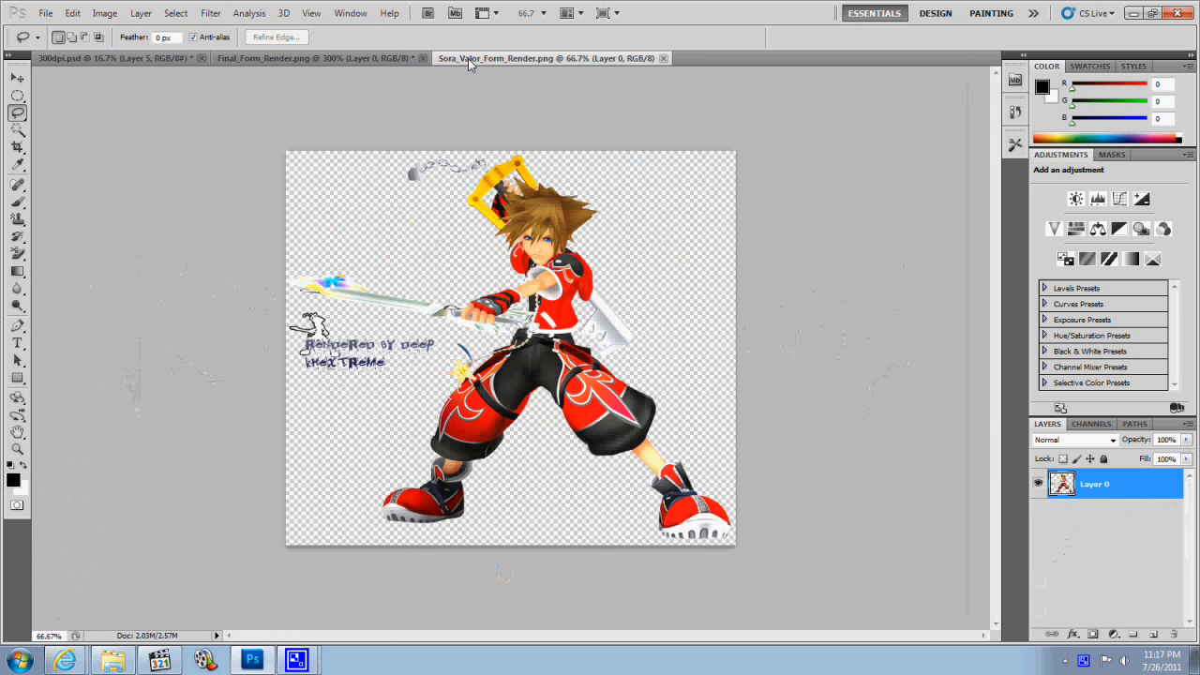
left_click_drag(352, 58, 644, 167)
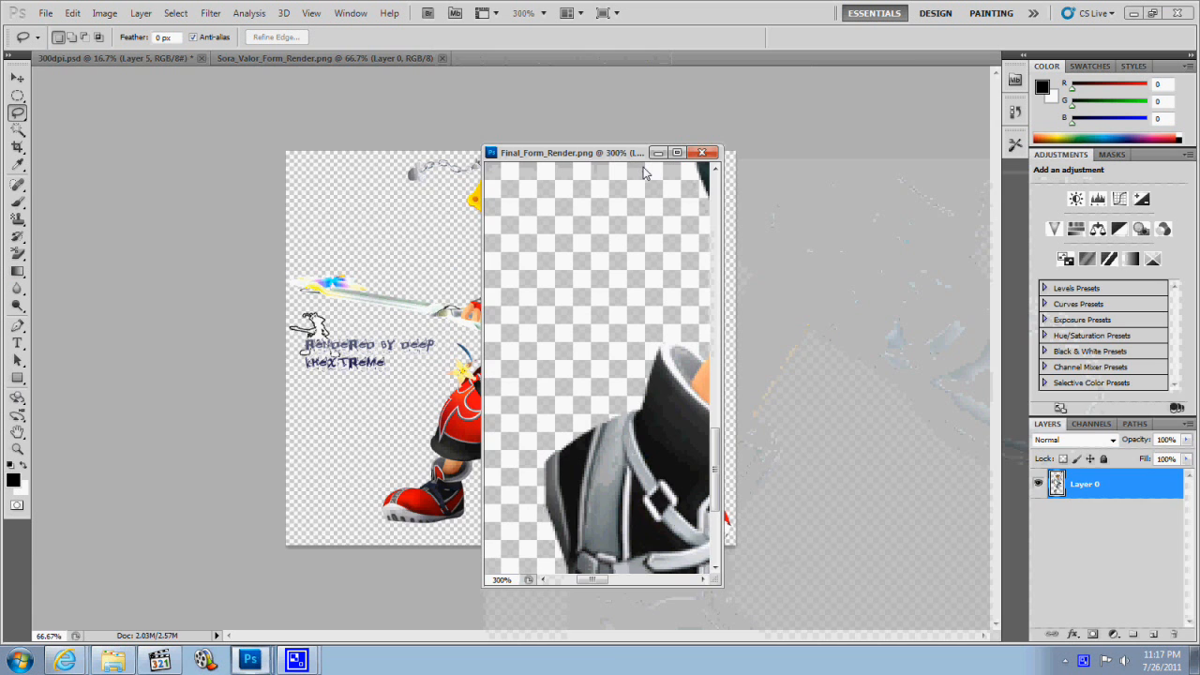
left_click(162, 58)
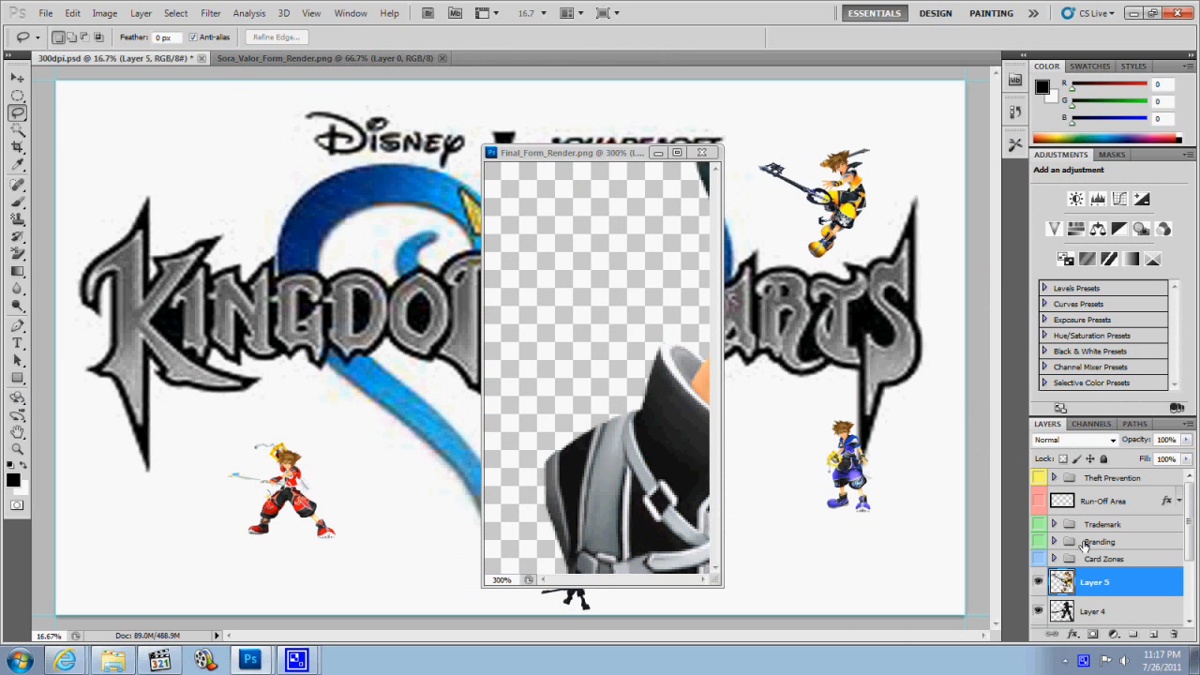
left_click(578, 155)
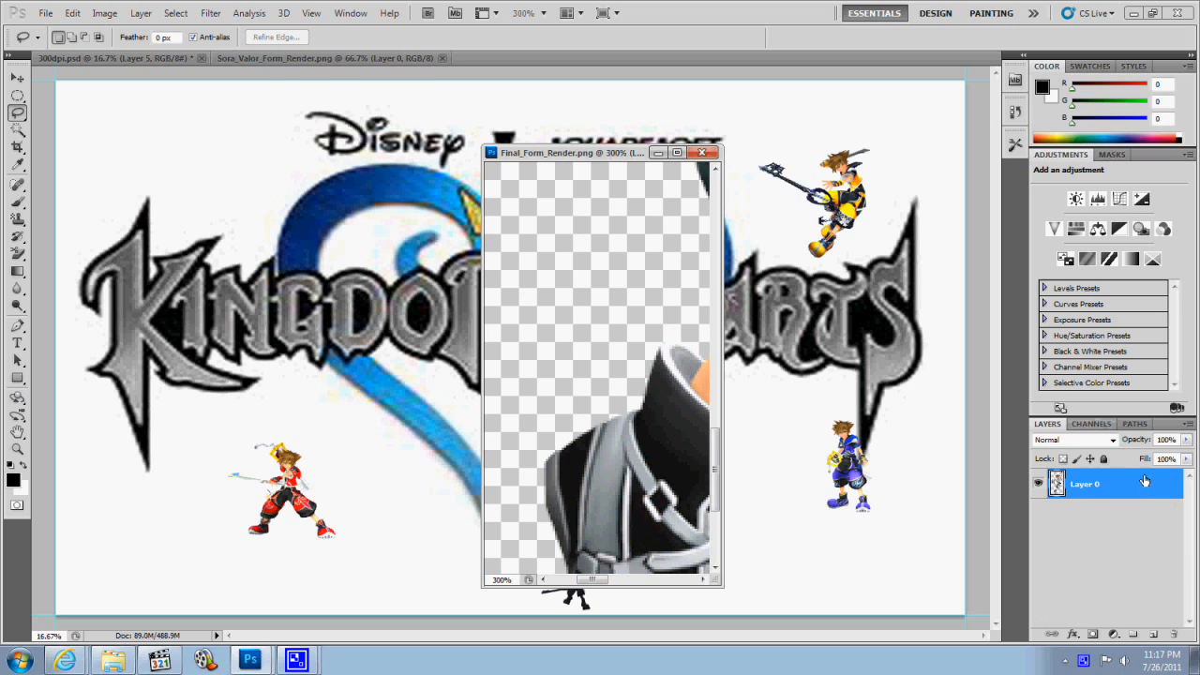
left_click_drag(1104, 485, 128, 215)
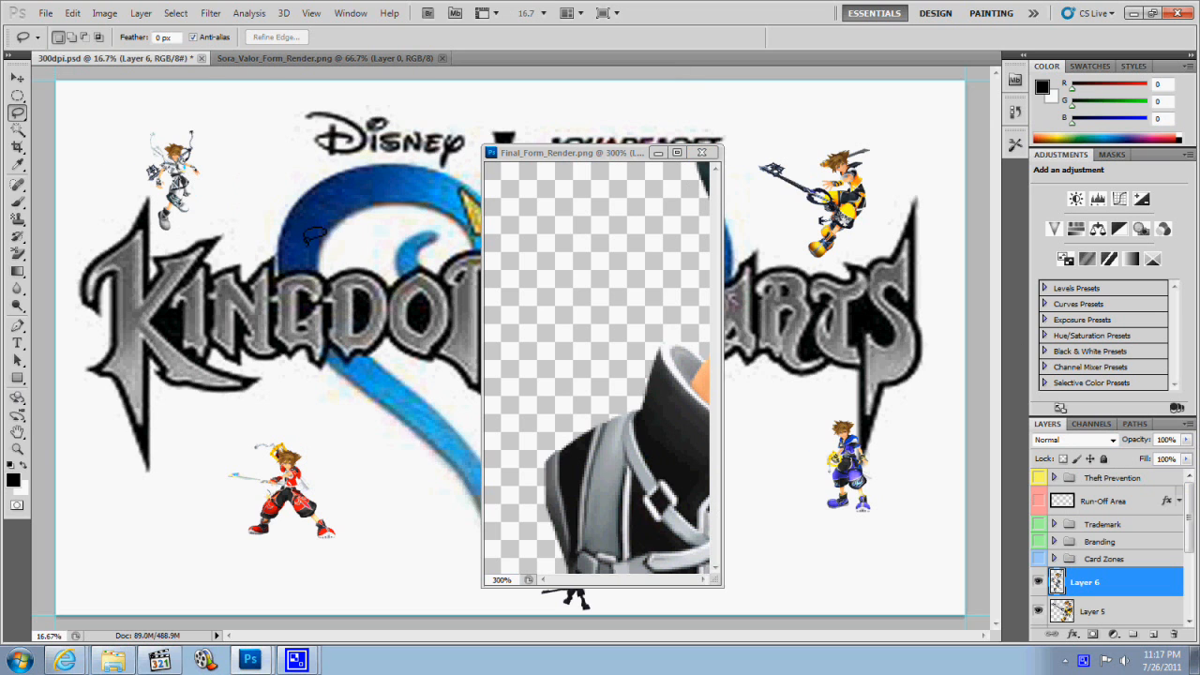
left_click(702, 153)
left_click(604, 263)
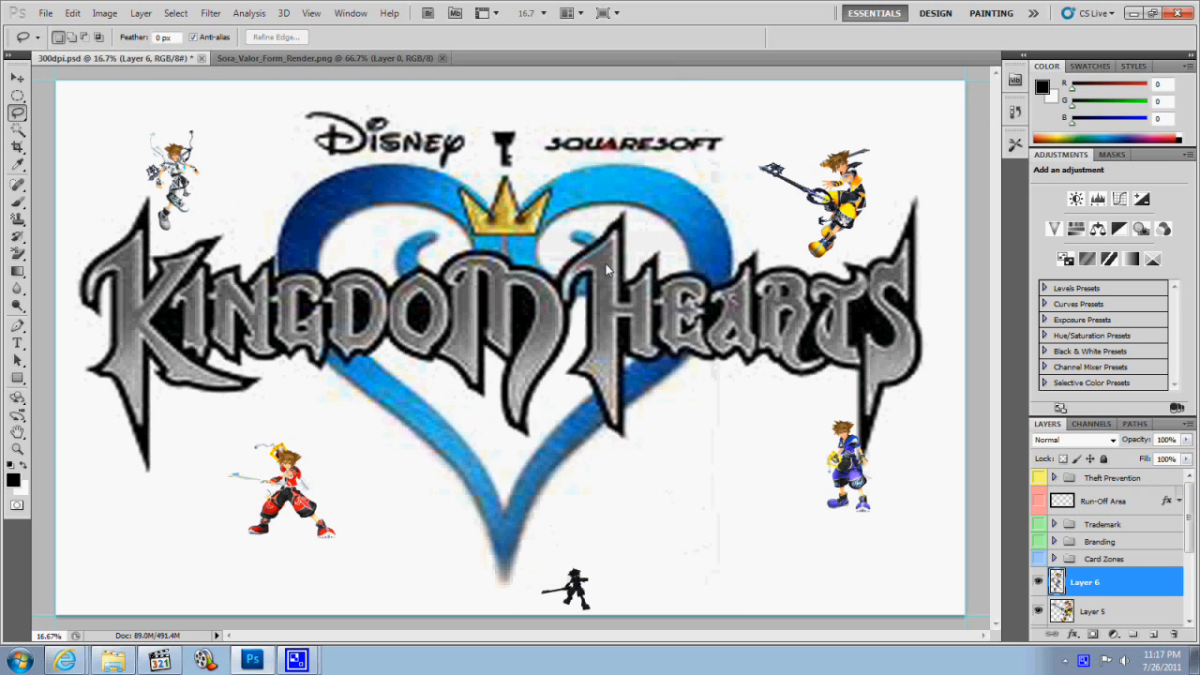
- Flip the red Valor Form Sora on Layer 3 horizontally
scroll(1088, 562, "down", 3)
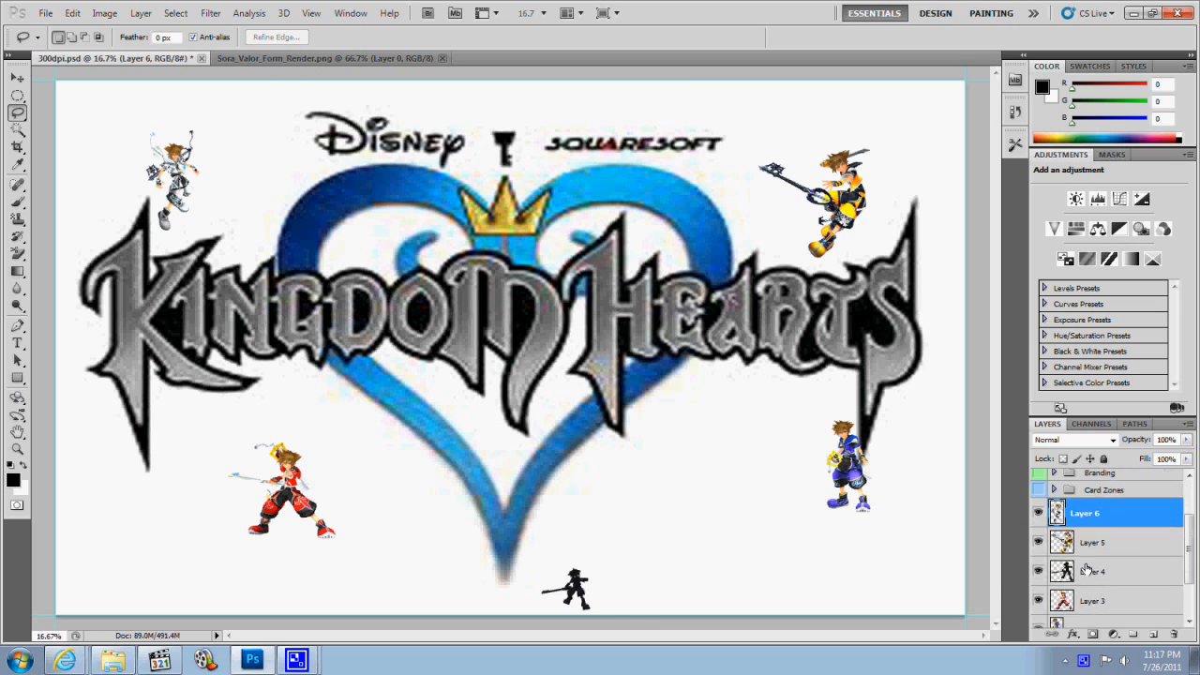
scroll(1088, 561, "down", 2)
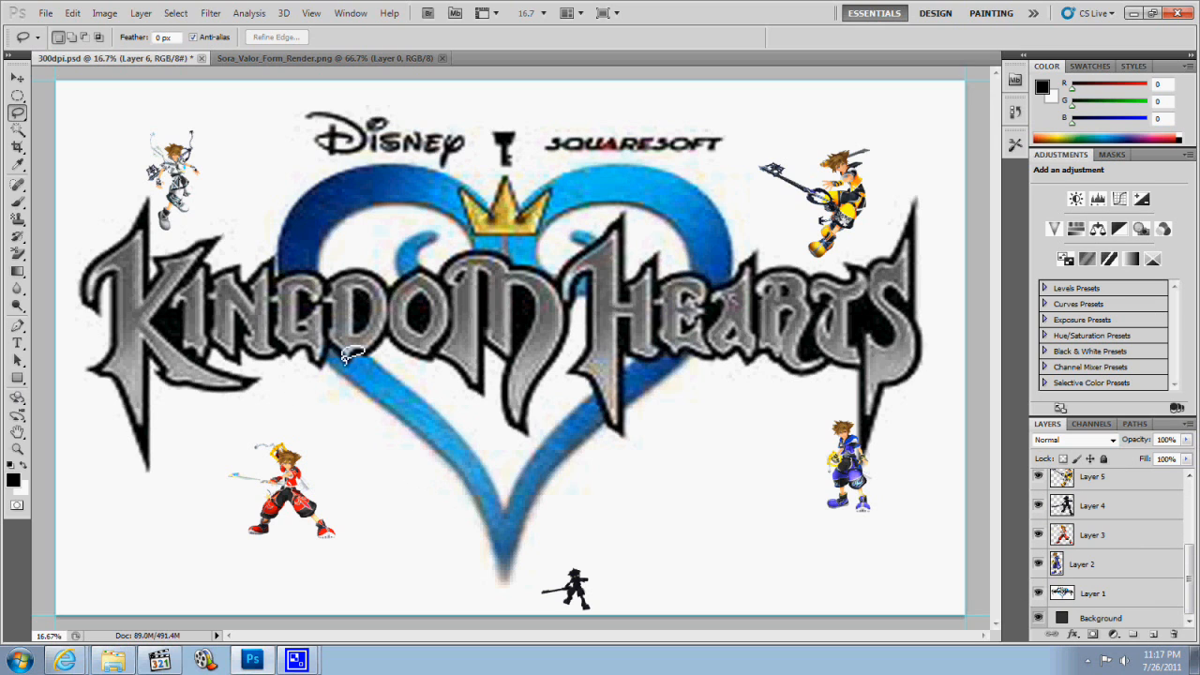
left_click(1086, 569)
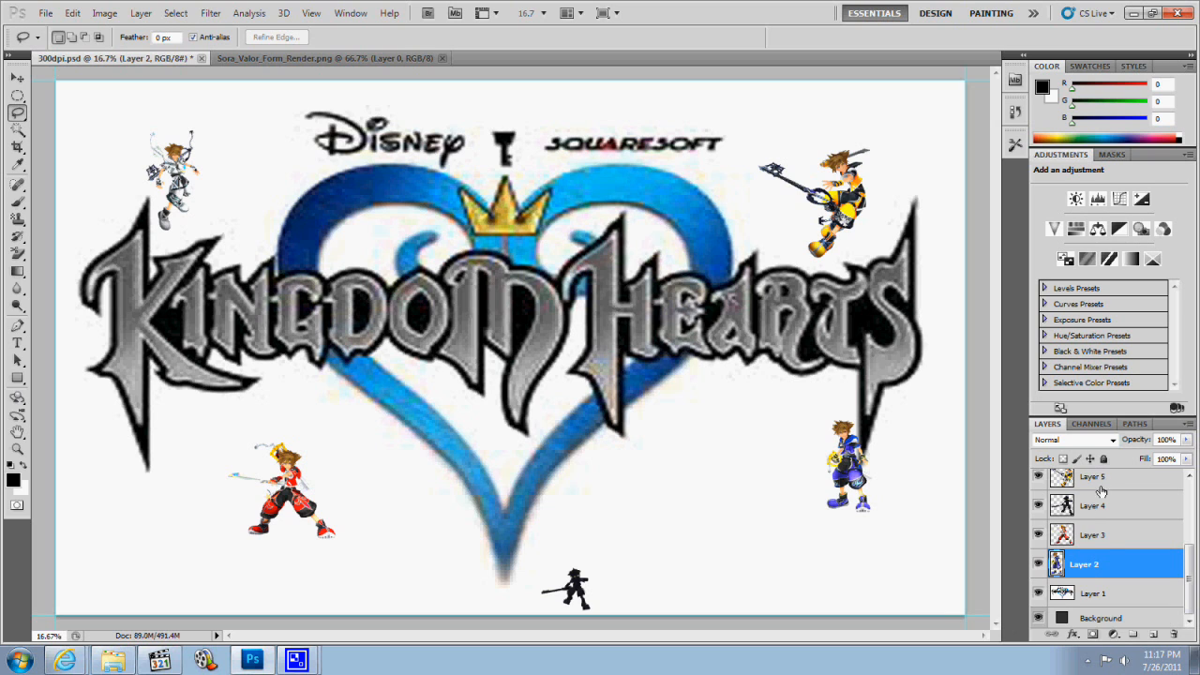
scroll(1110, 523, "up", 2)
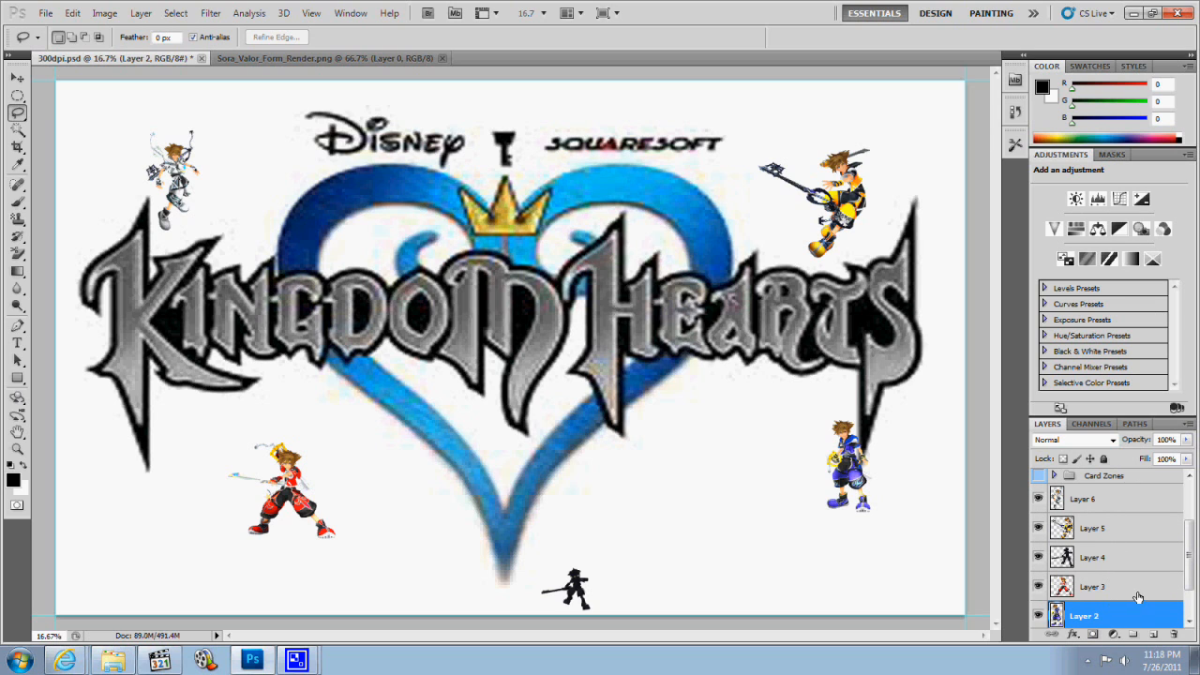
left_click(1135, 586)
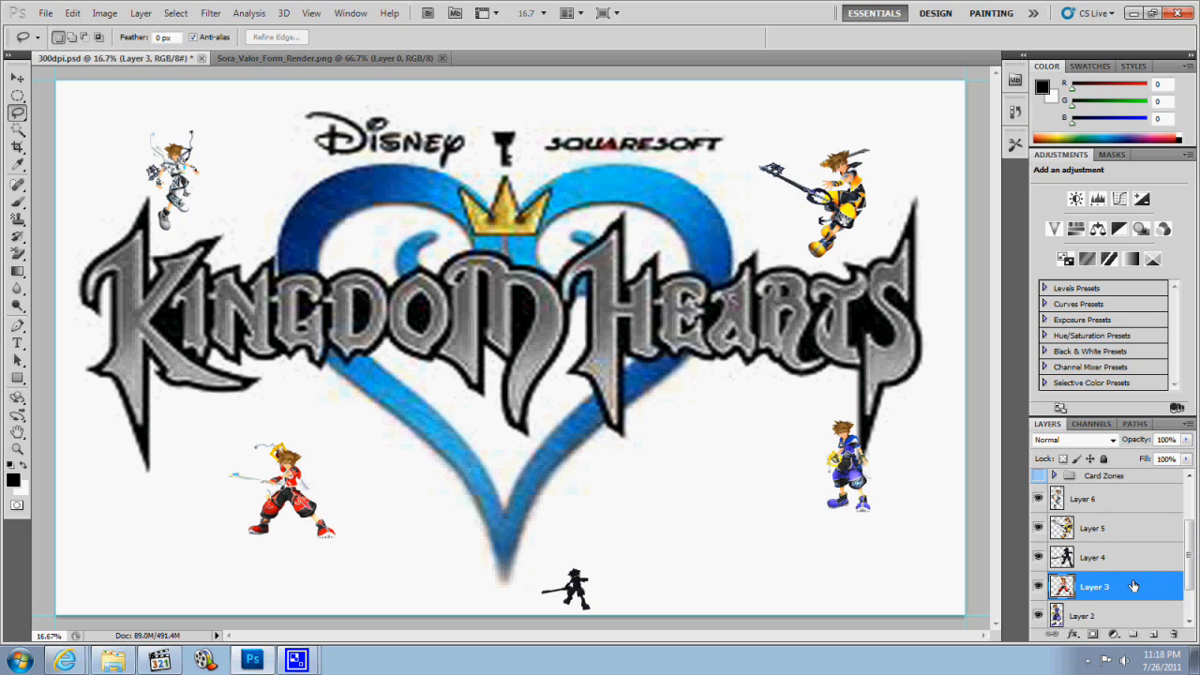
right_click(1136, 587)
left_click(1118, 588)
key("ctrl+t")
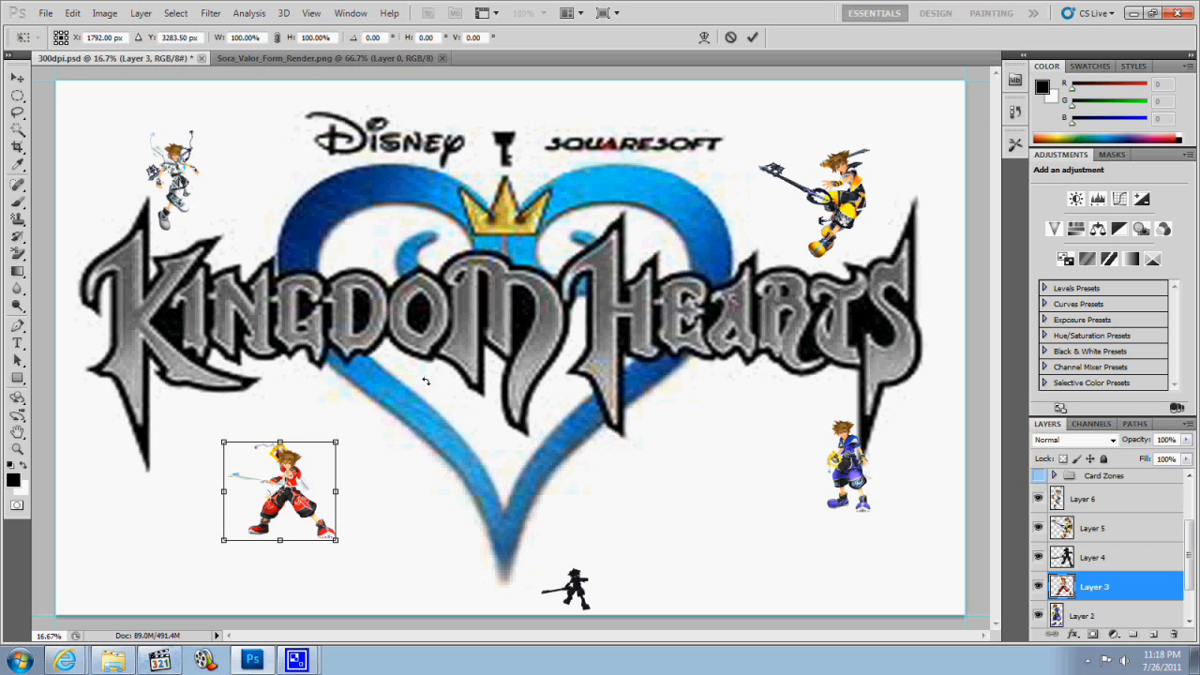
right_click(276, 512)
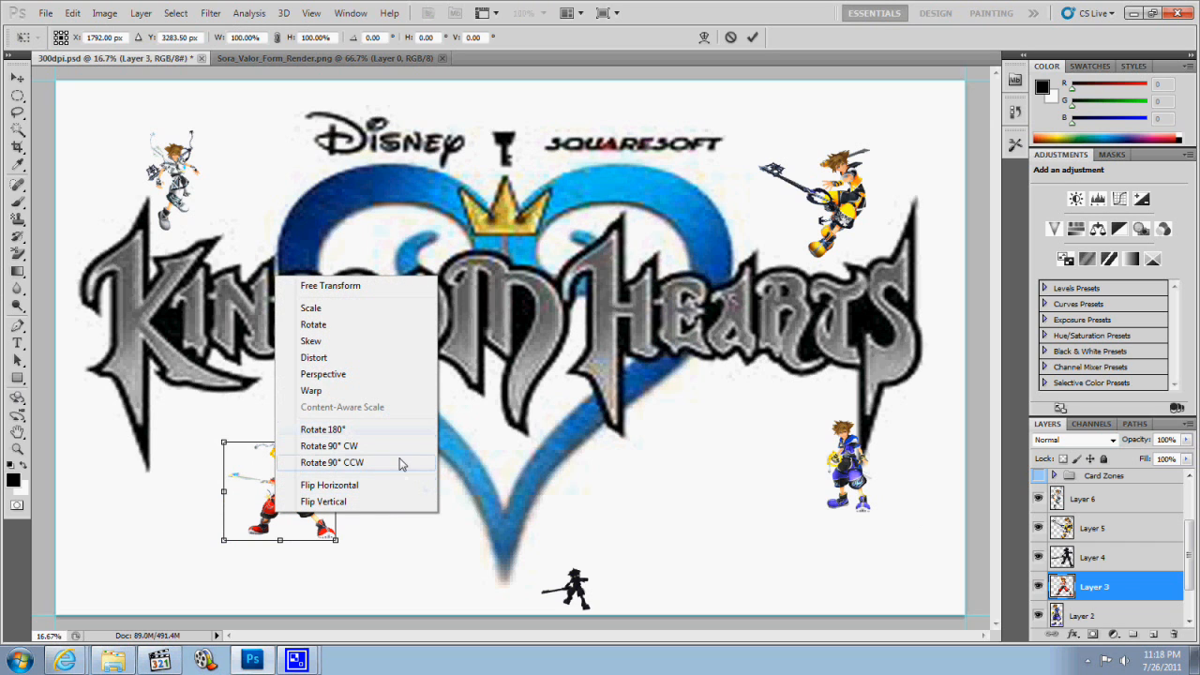
left_click(402, 486)
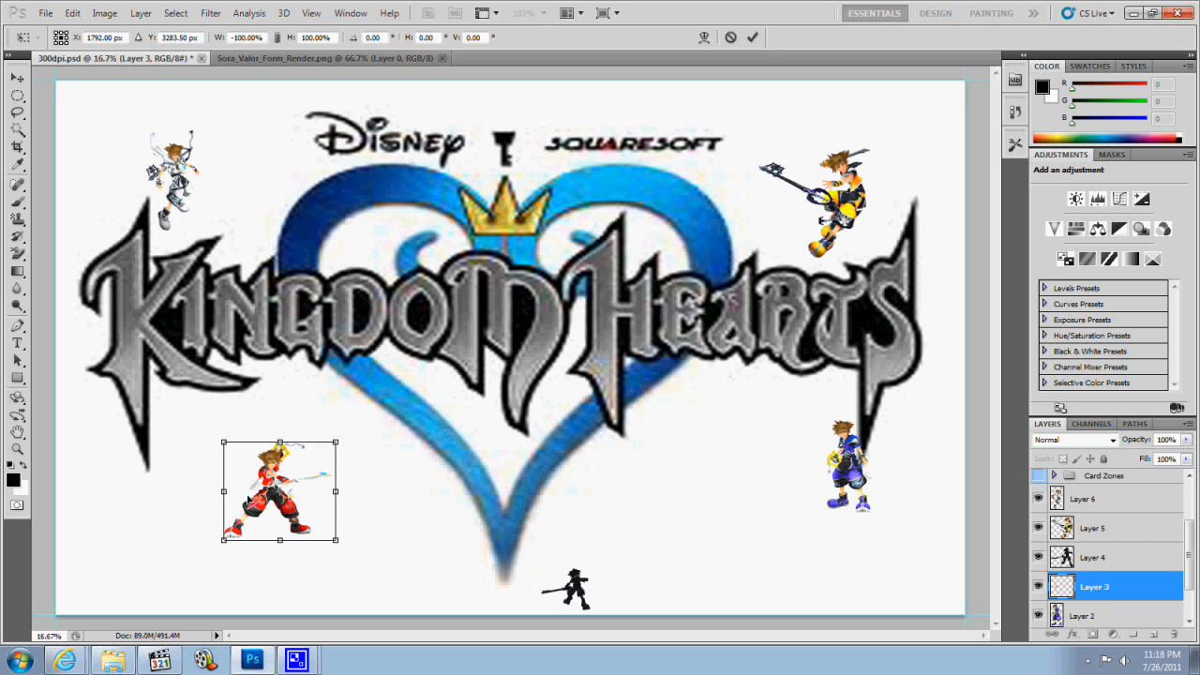
- Enlarge the flipped red Sora to about 282% width and 270% height and fit it into the playmat's lower-left corner
left_click_drag(249, 500, 85, 477)
left_click_drag(165, 514, 357, 591)
left_click_drag(159, 413, 177, 441)
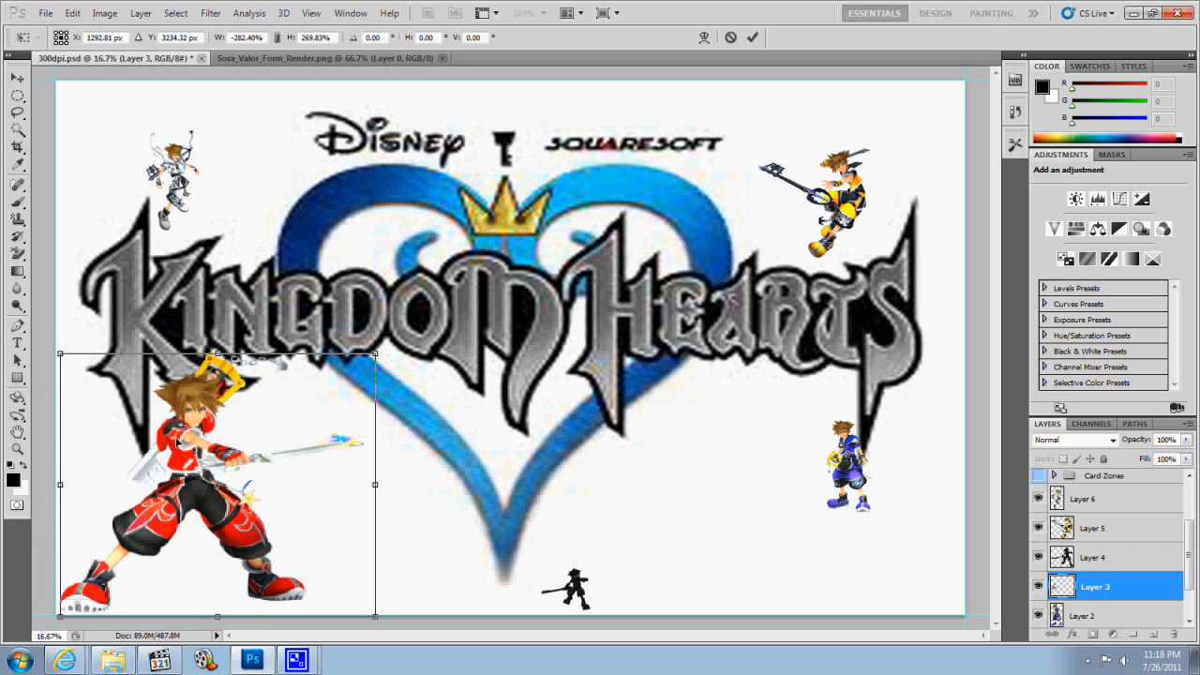
key("Return")
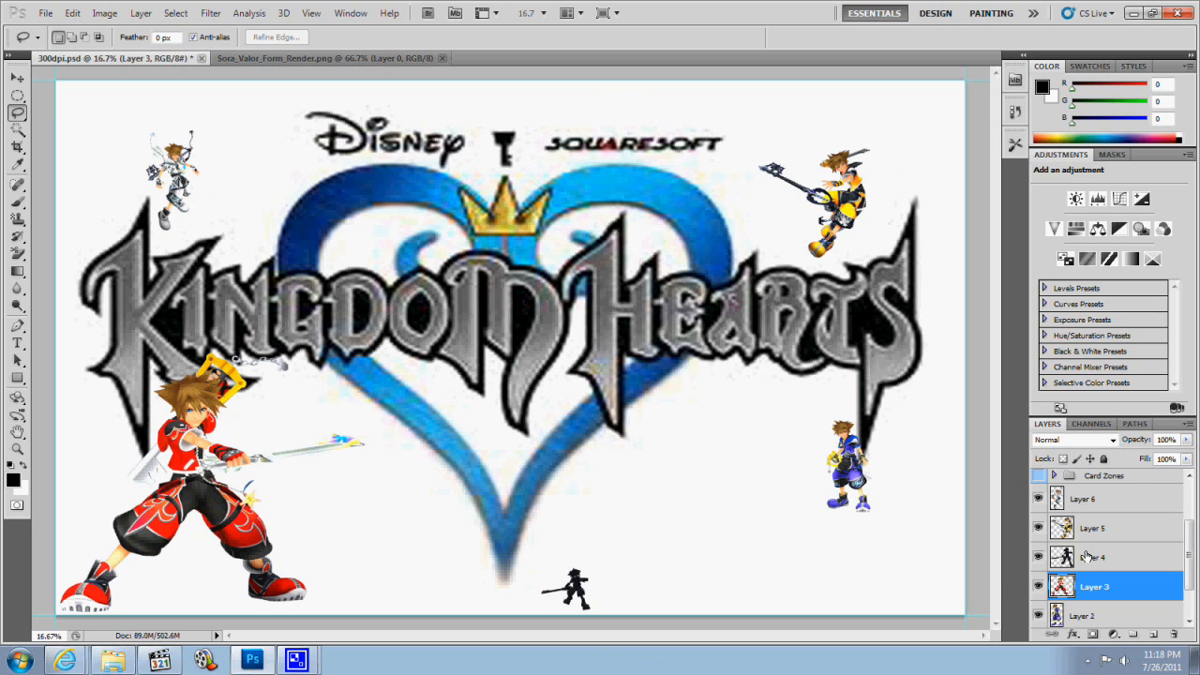
- Enlarge the black Antisora on Layer 4 to about 687% width and 584% height and place it at the playmat's bottom centre
left_click(1114, 563)
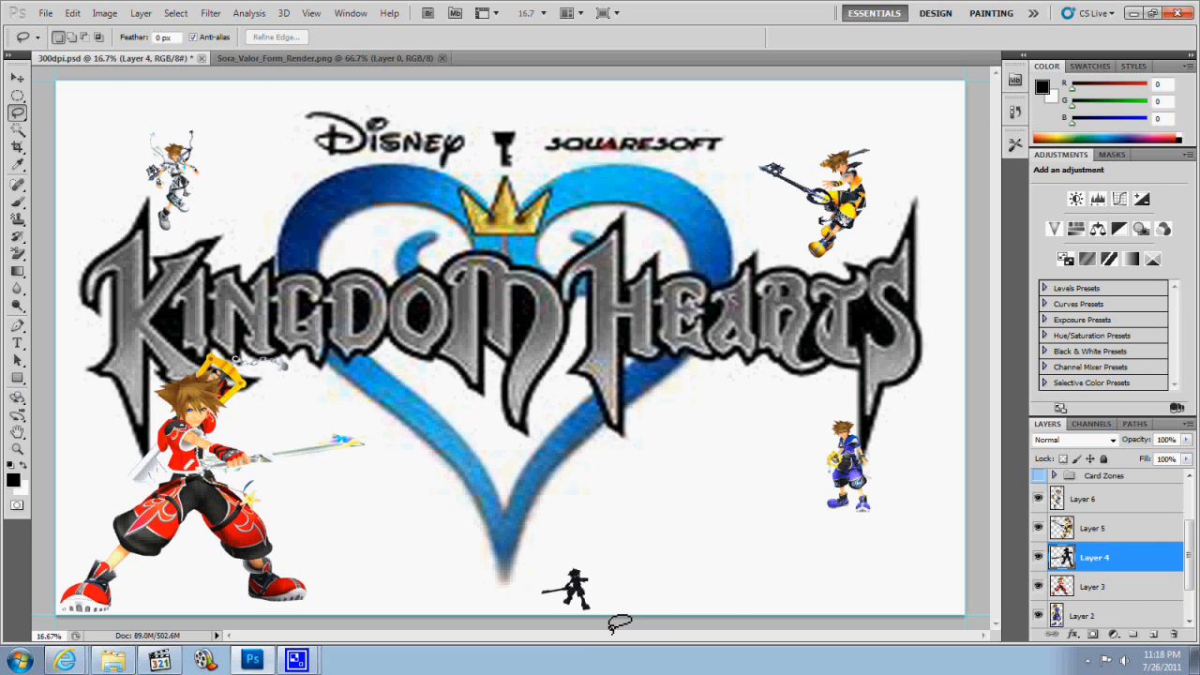
key("ctrl+t")
left_click_drag(570, 586, 792, 561)
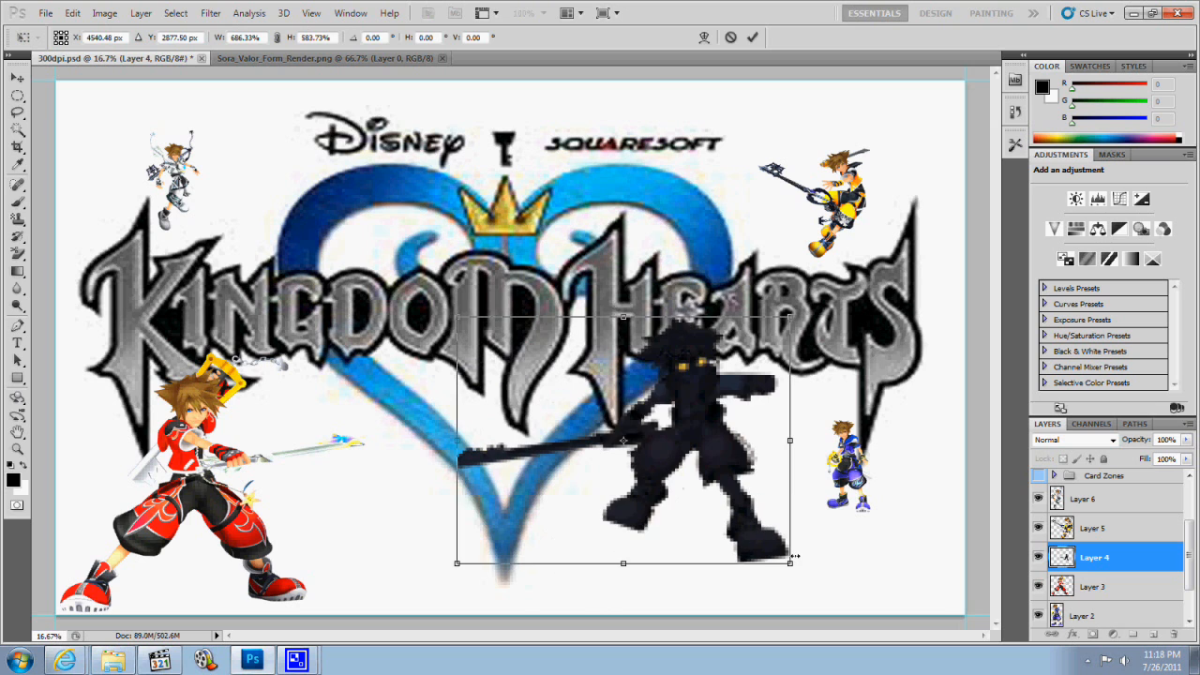
left_click_drag(720, 456, 542, 490)
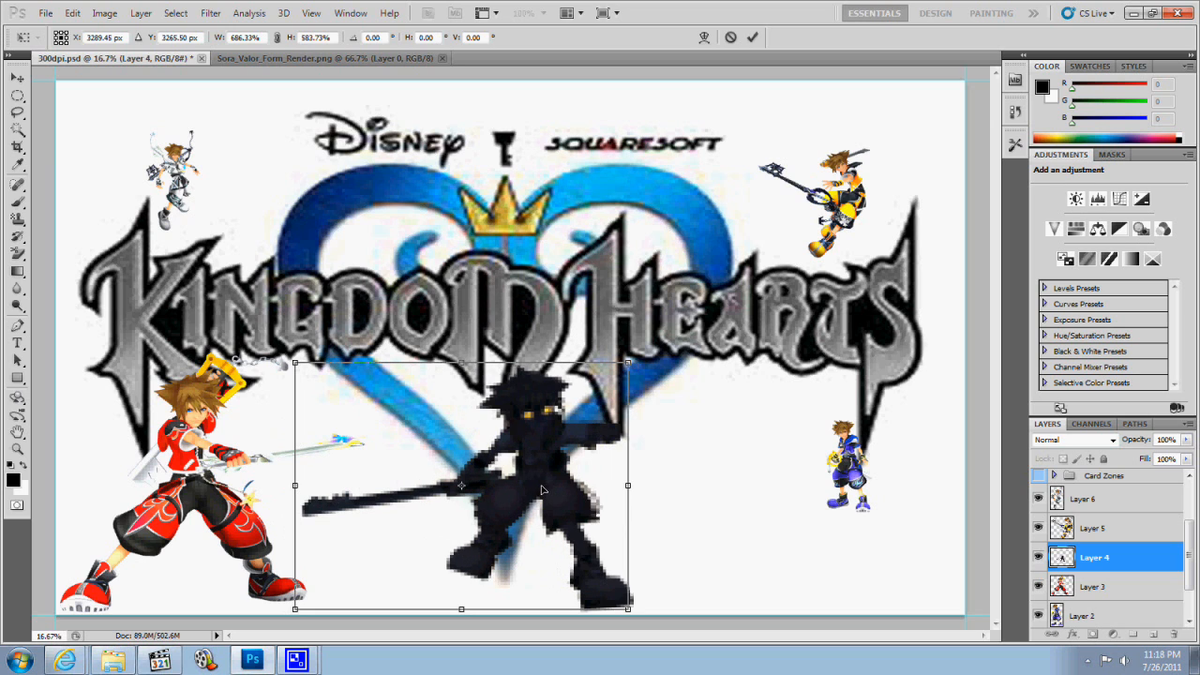
key("Return")
key("l")
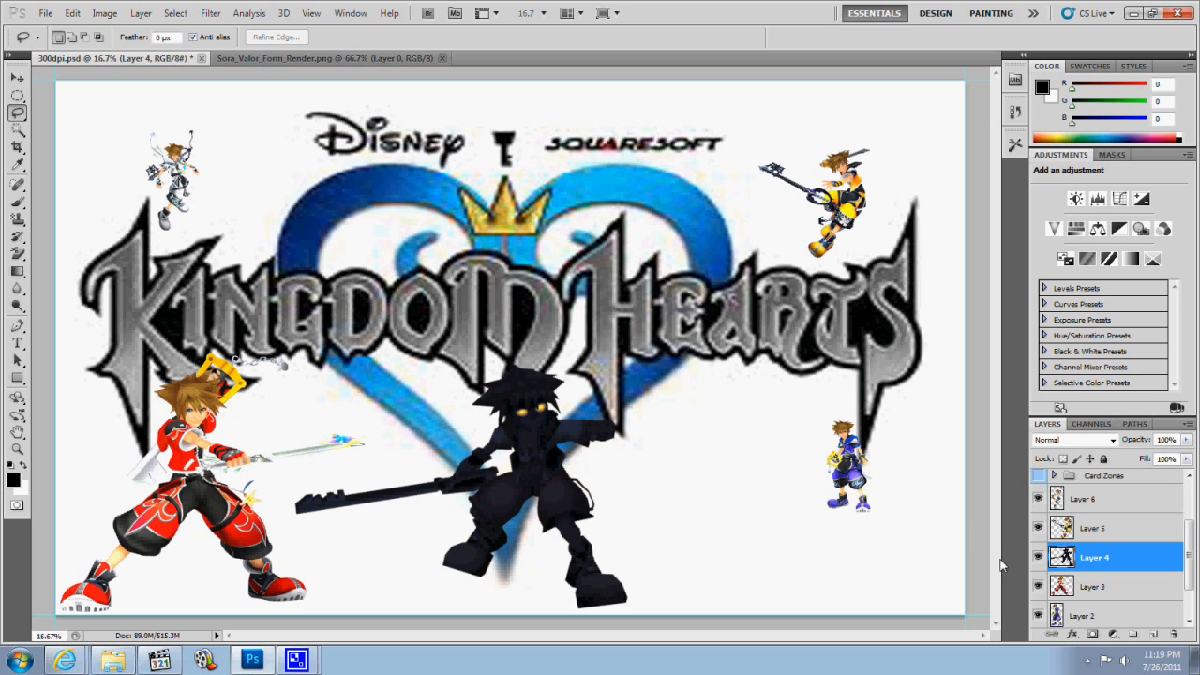
- Enlarge the yellow Master Form Sora on Layer 5 to about 215% width and 271% height and place it in the playmat's lower-right corner
left_click(1178, 537)
key("ctrl+t")
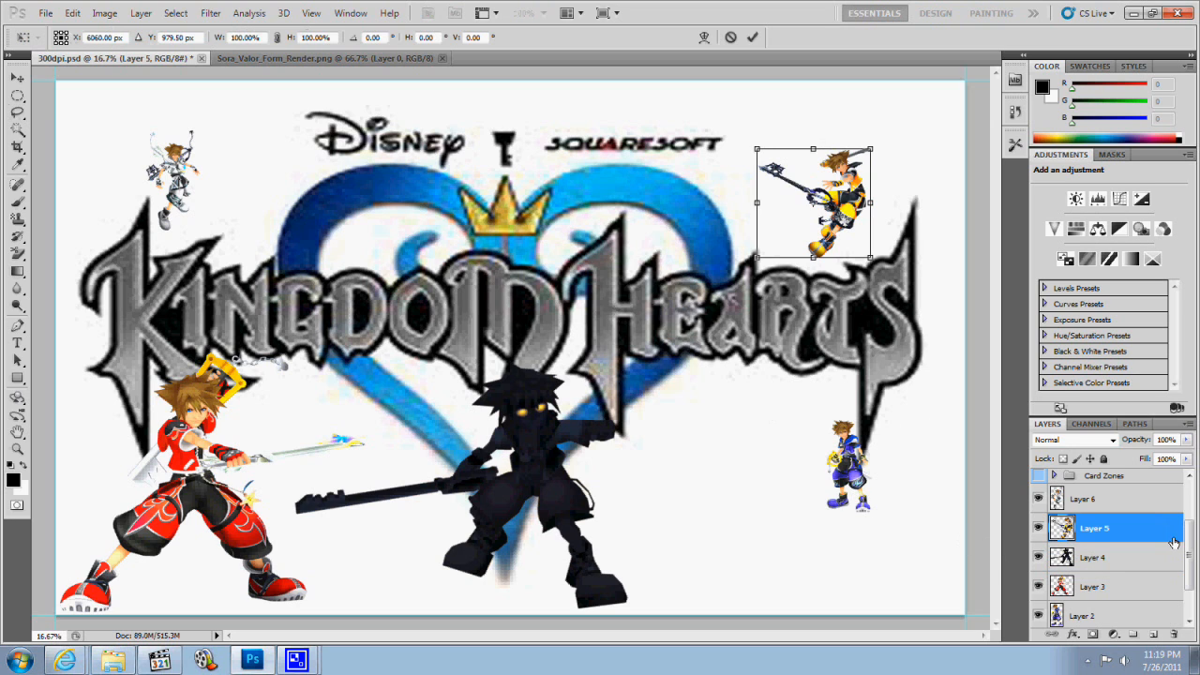
left_click_drag(868, 255, 999, 439)
left_click_drag(893, 309, 852, 495)
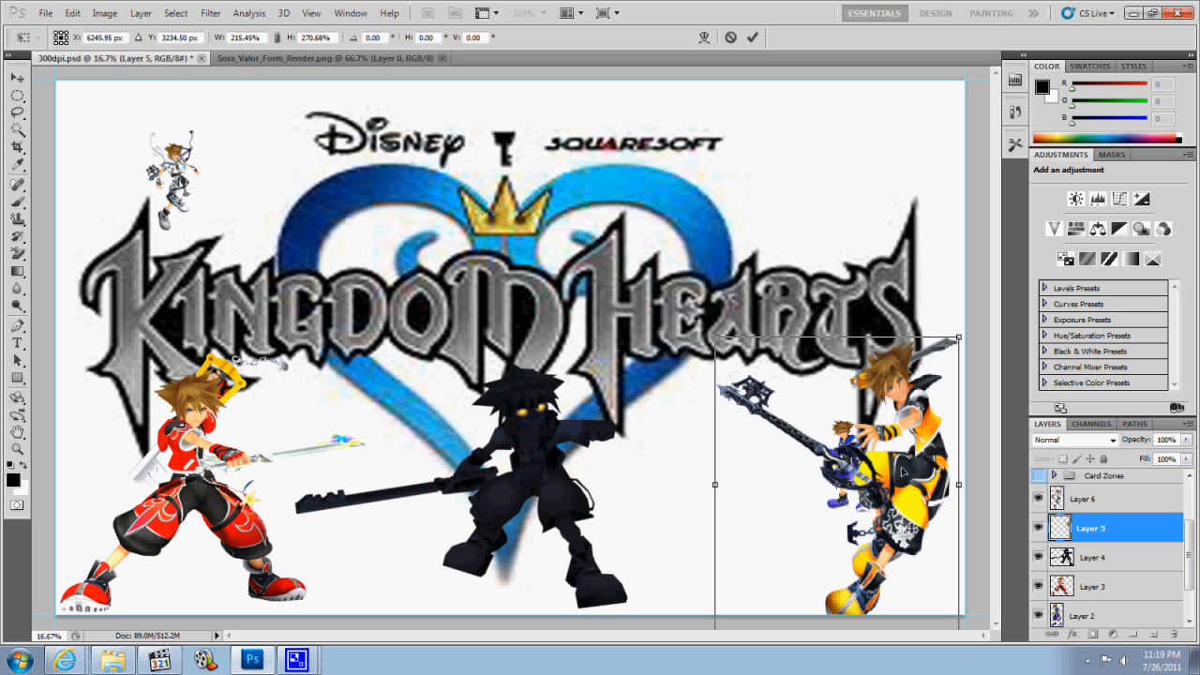
left_click_drag(904, 473, 875, 462)
key("Return")
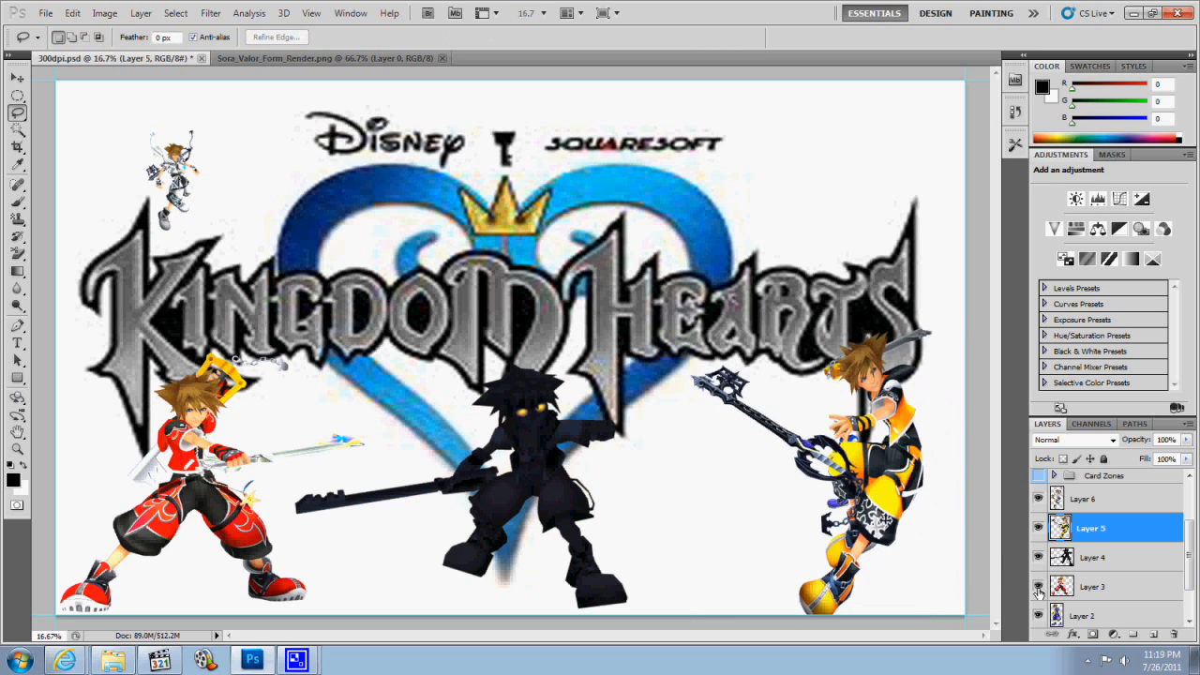
- Scale the blue Sora on Layer 2 to about 335% width and 280% height and place it in the playmat's upper-right corner
left_click(1076, 613)
key("ctrl+t")
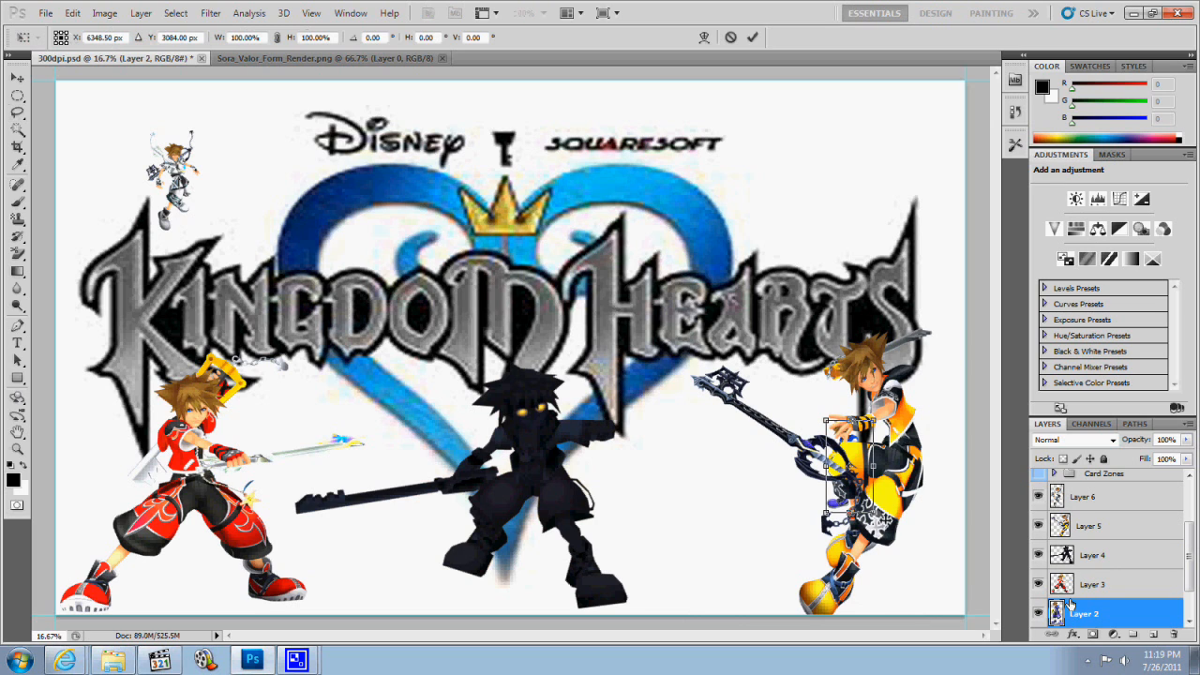
left_click_drag(849, 436, 811, 142)
mouse_move(837, 222)
left_mouse_down()
mouse_move(971, 349)
mouse_move(855, 198)
mouse_move(824, 204)
left_mouse_up()
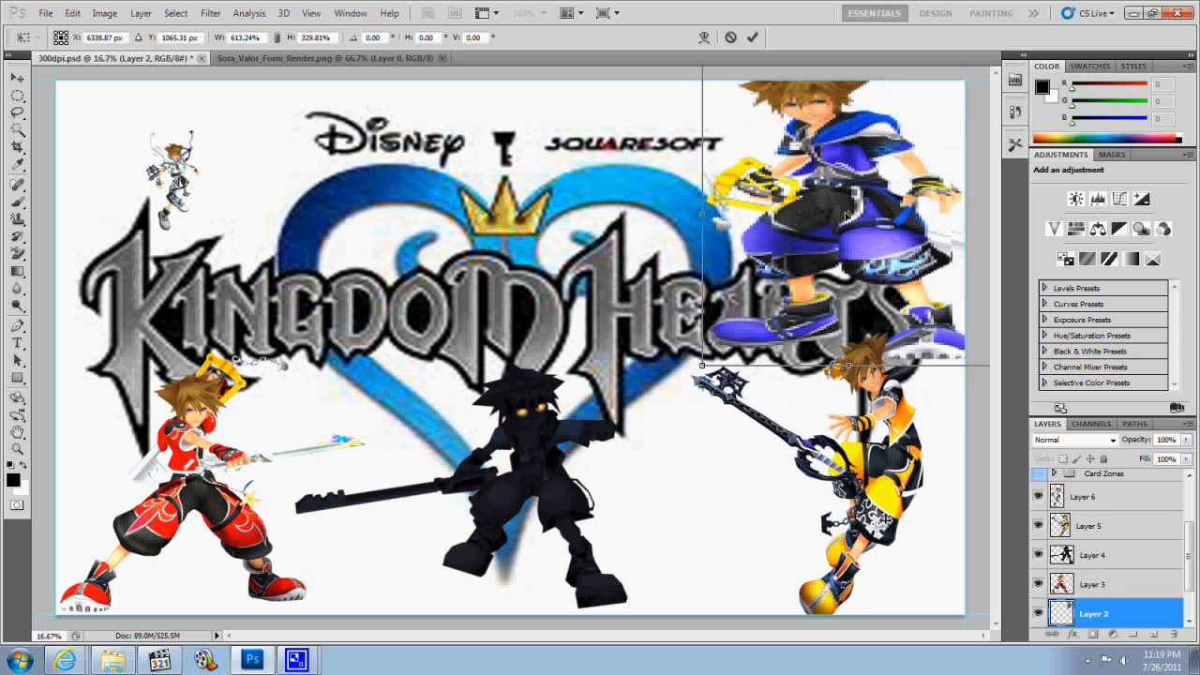
left_click_drag(982, 385, 855, 343)
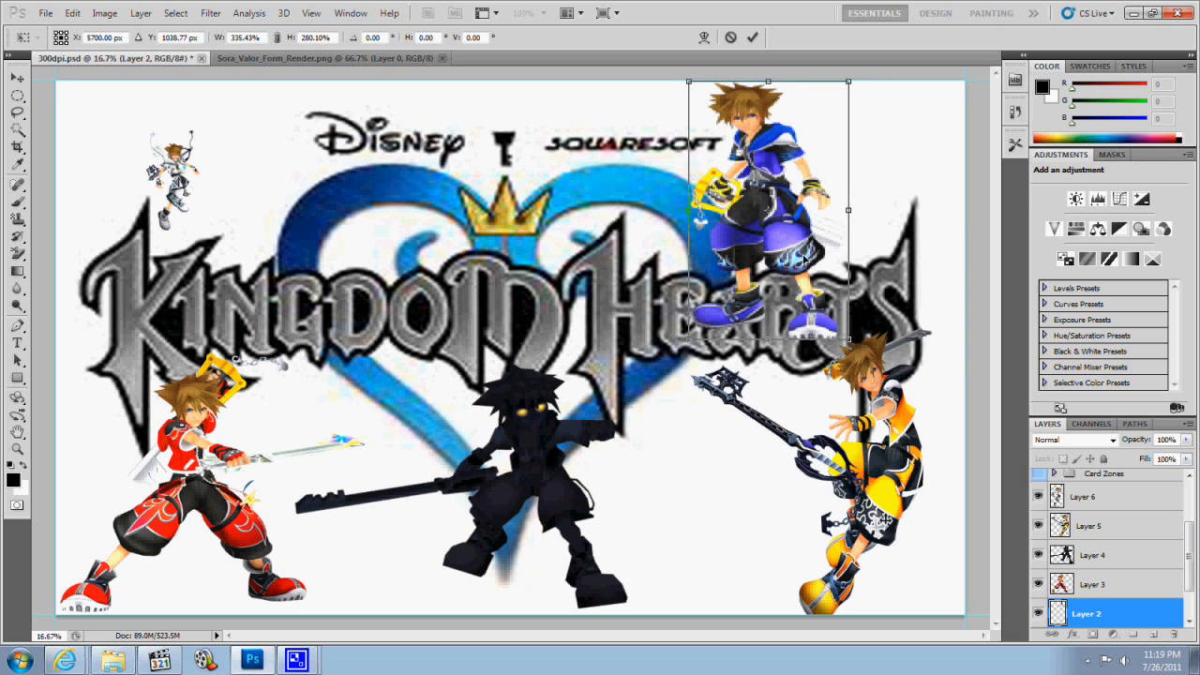
left_click_drag(779, 225, 889, 219)
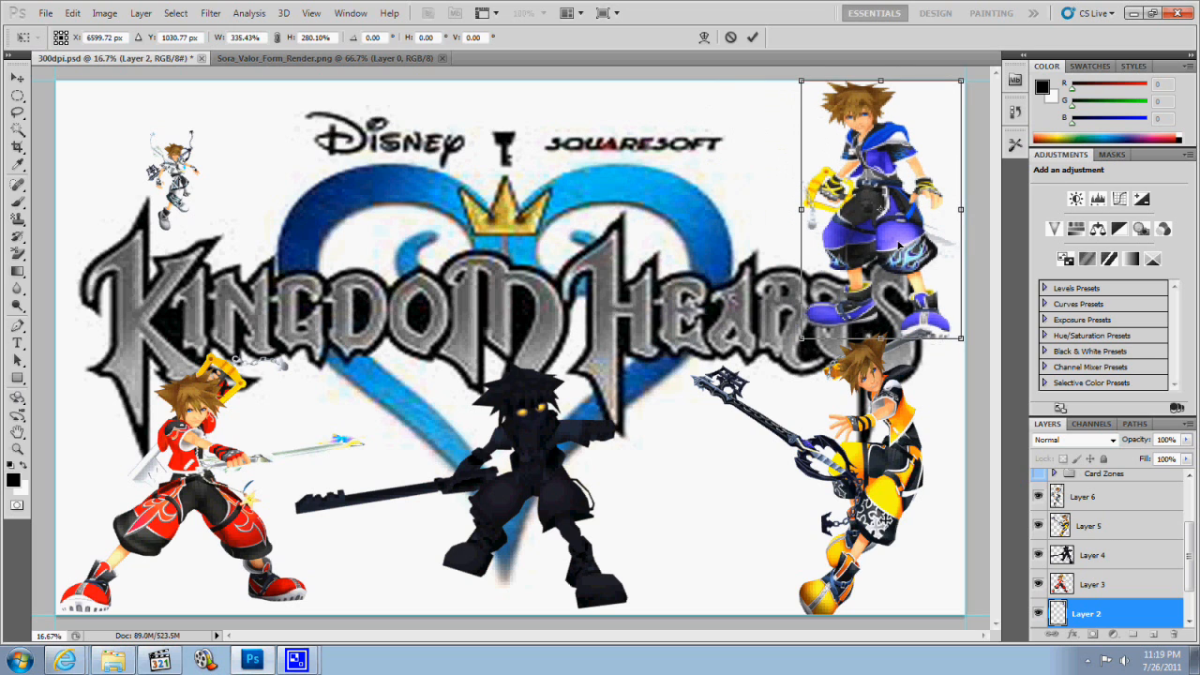
- Reduce the blue Sora to about 316% width and 233% height and align it with the playmat's upper-right edges
left_click_drag(960, 335, 955, 293)
left_click_drag(881, 188, 893, 179)
left_click_drag(907, 221, 909, 221)
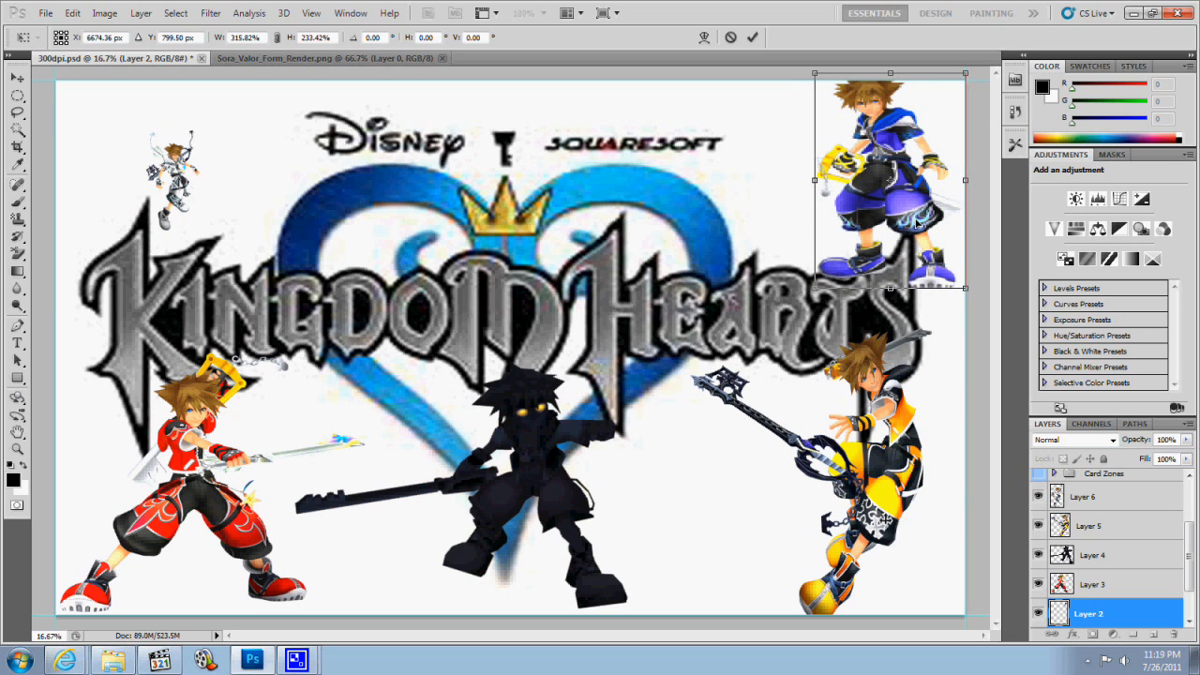
key("Return")
key("l")
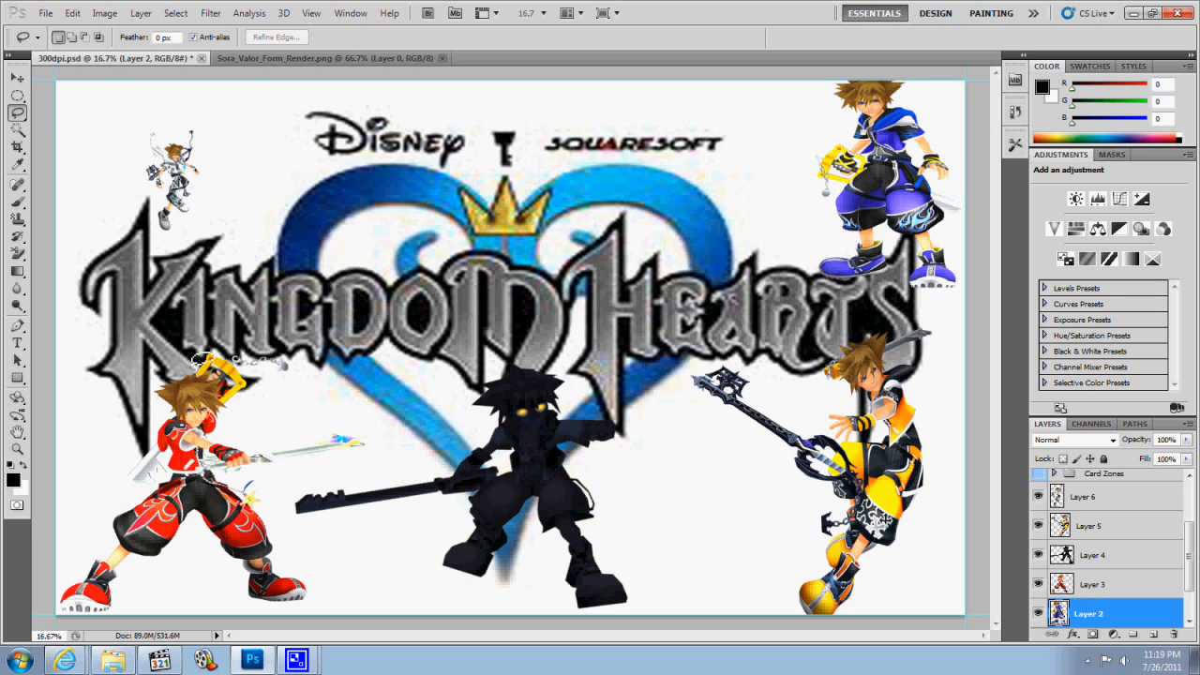
- Enlarge the white Final Form Sora on Layer 6 to about 309% width and 279% height and fit it into the playmat's upper-left corner
left_click(1117, 495)
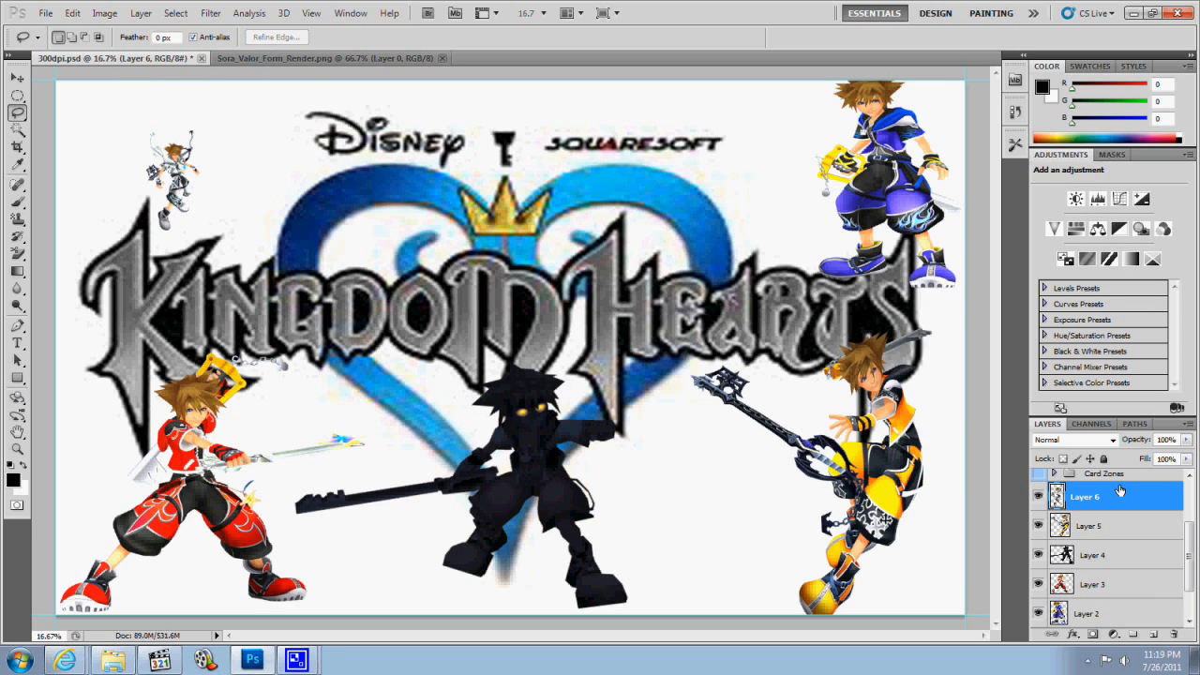
key("ctrl+t")
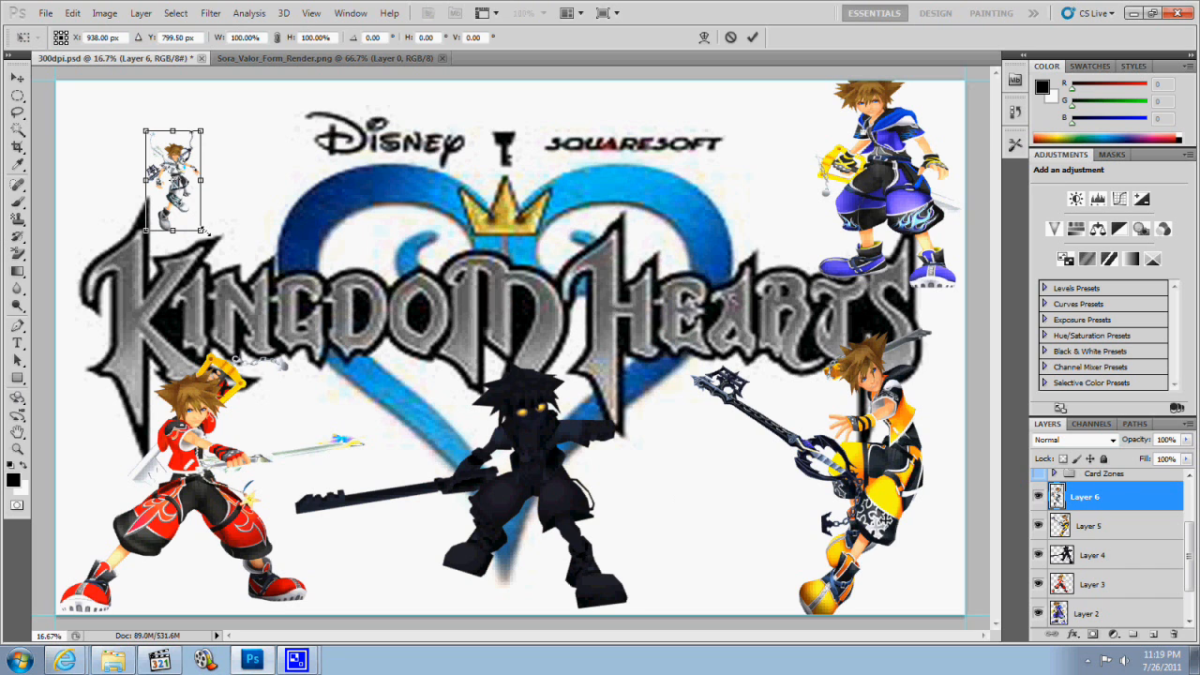
left_click_drag(203, 230, 202, 329)
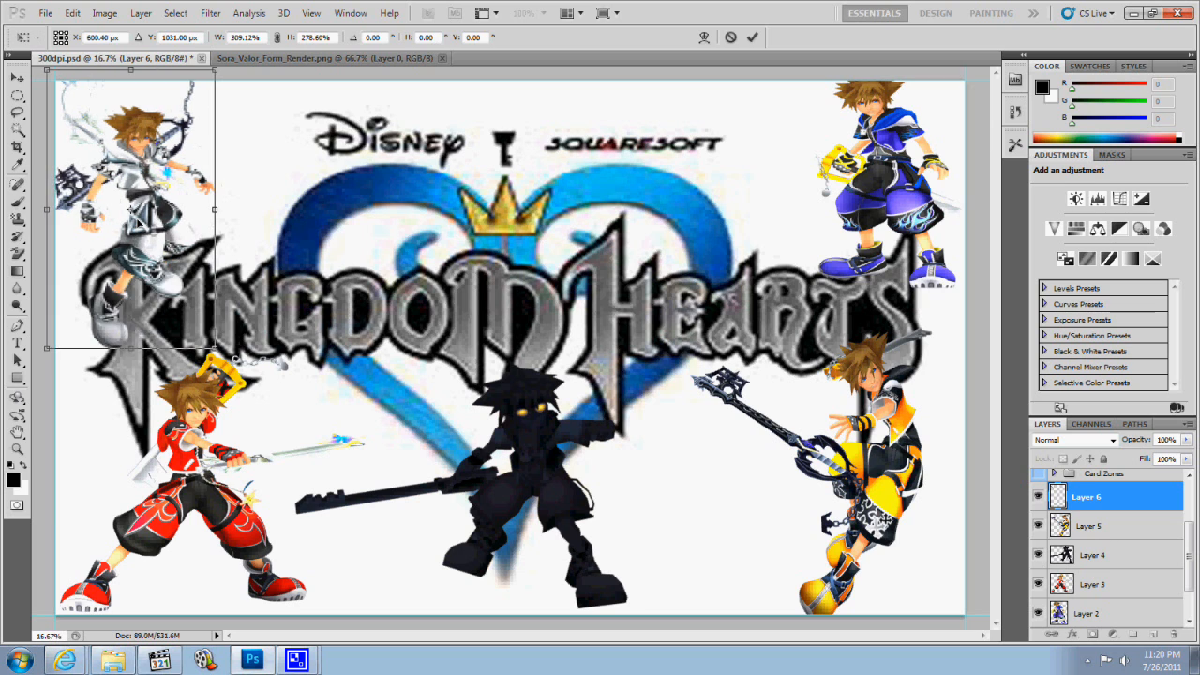
left_click_drag(136, 217, 149, 237)
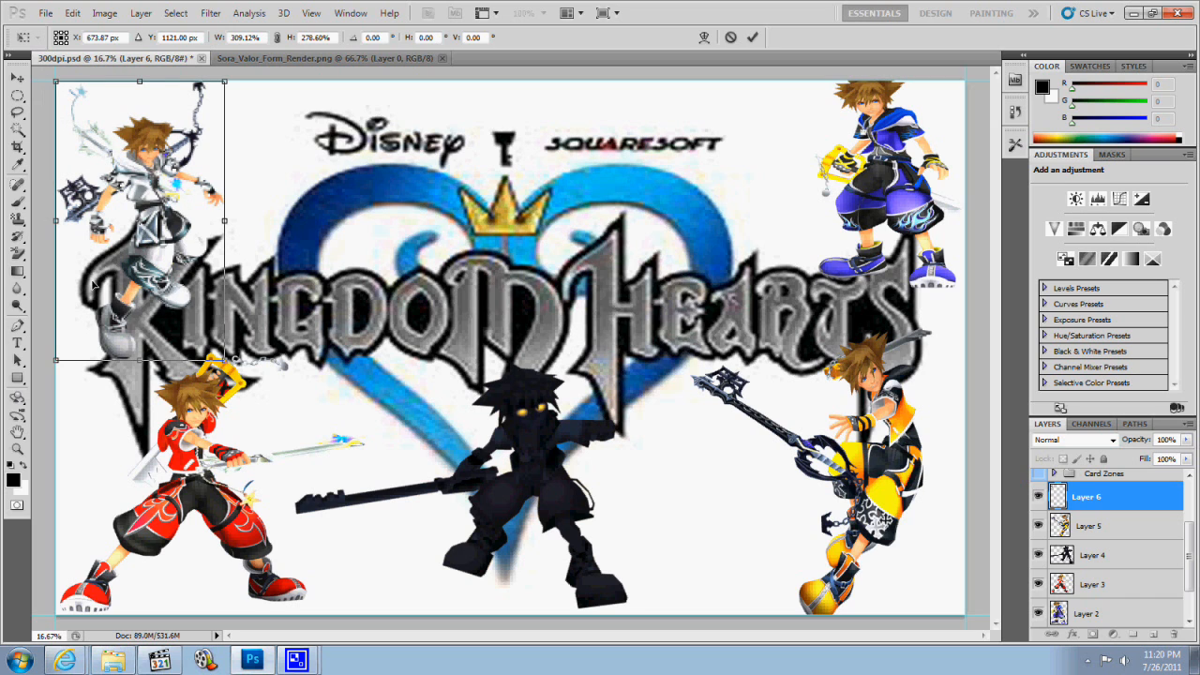
mouse_move(148, 206)
left_mouse_down()
mouse_move(147, 284)
mouse_move(152, 202)
left_mouse_up()
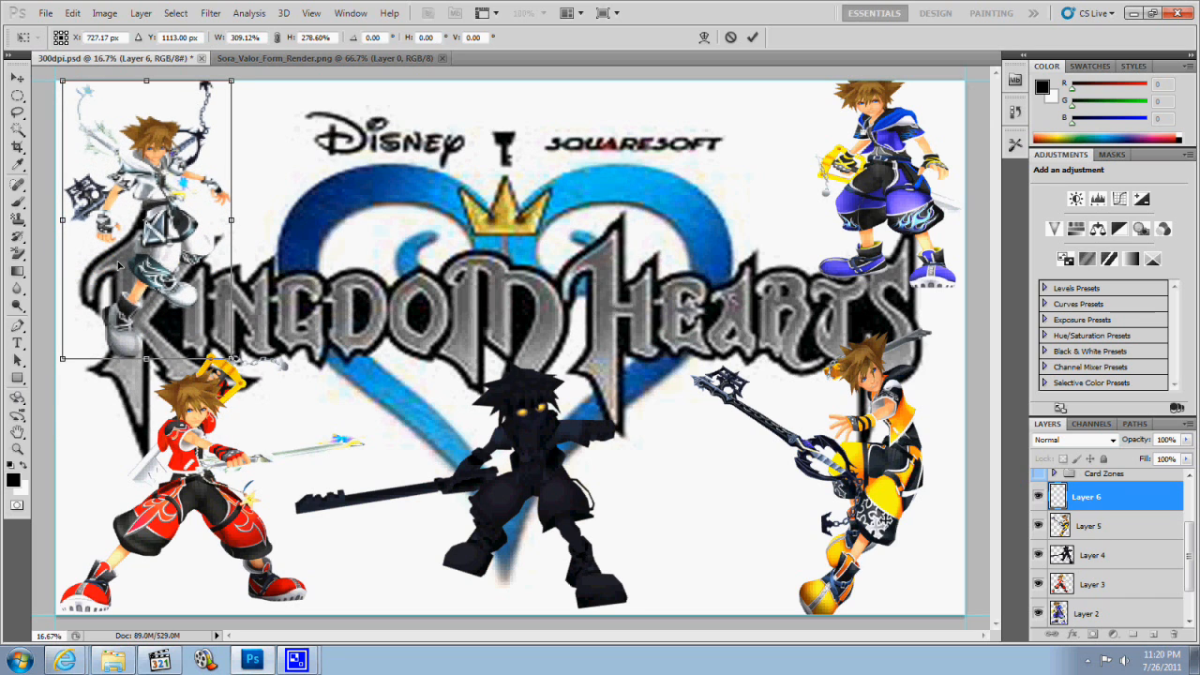
key("Return")
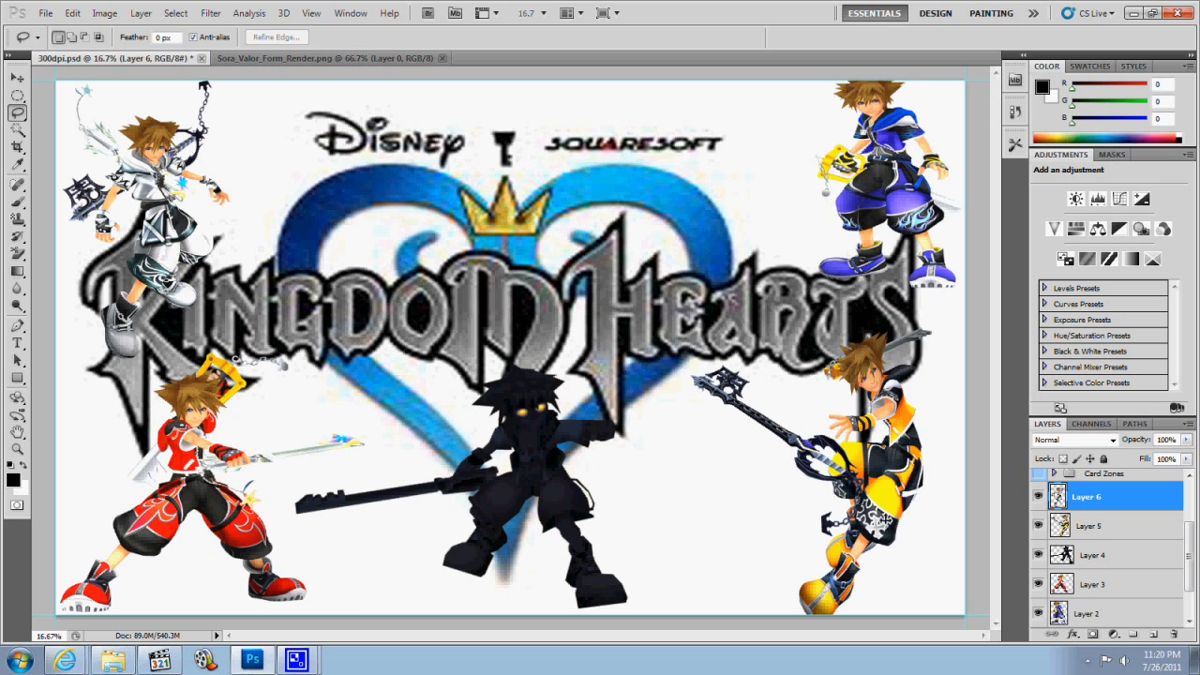
- Move the white Final Form Sora to the playmat's lower edge, between the red Sora and the Antisora
right_click(1088, 494)
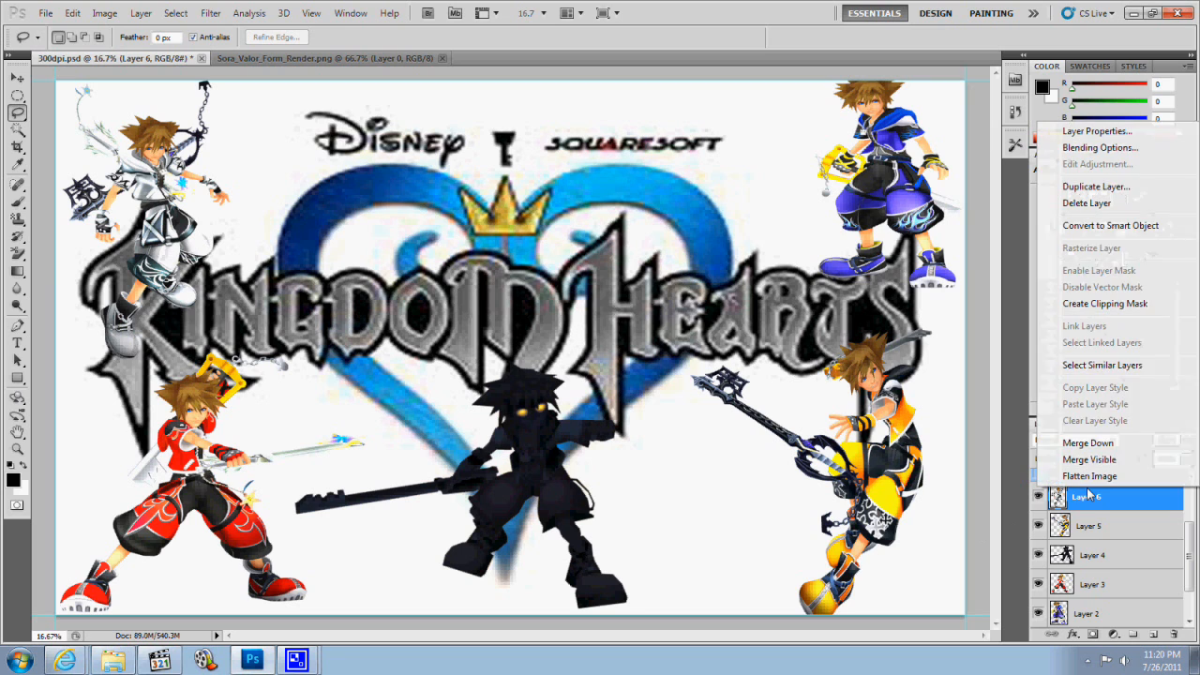
left_click(670, 469)
key("ctrl+t")
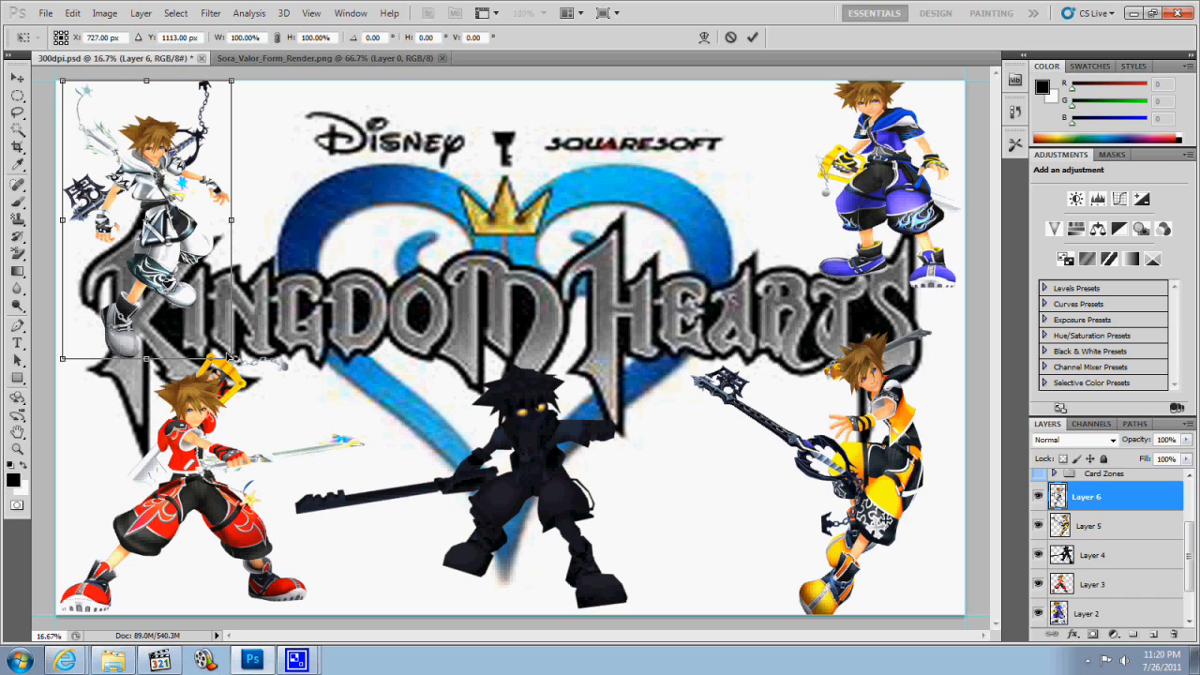
left_click_drag(185, 279, 445, 526)
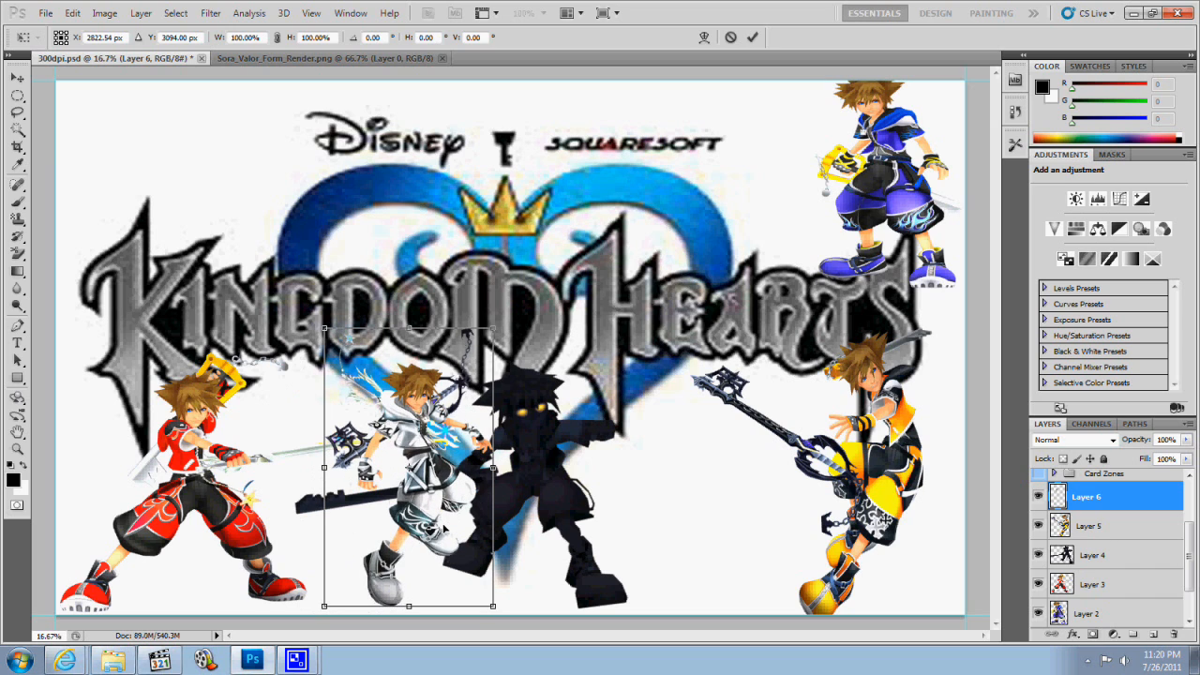
key("Return")
key("l")
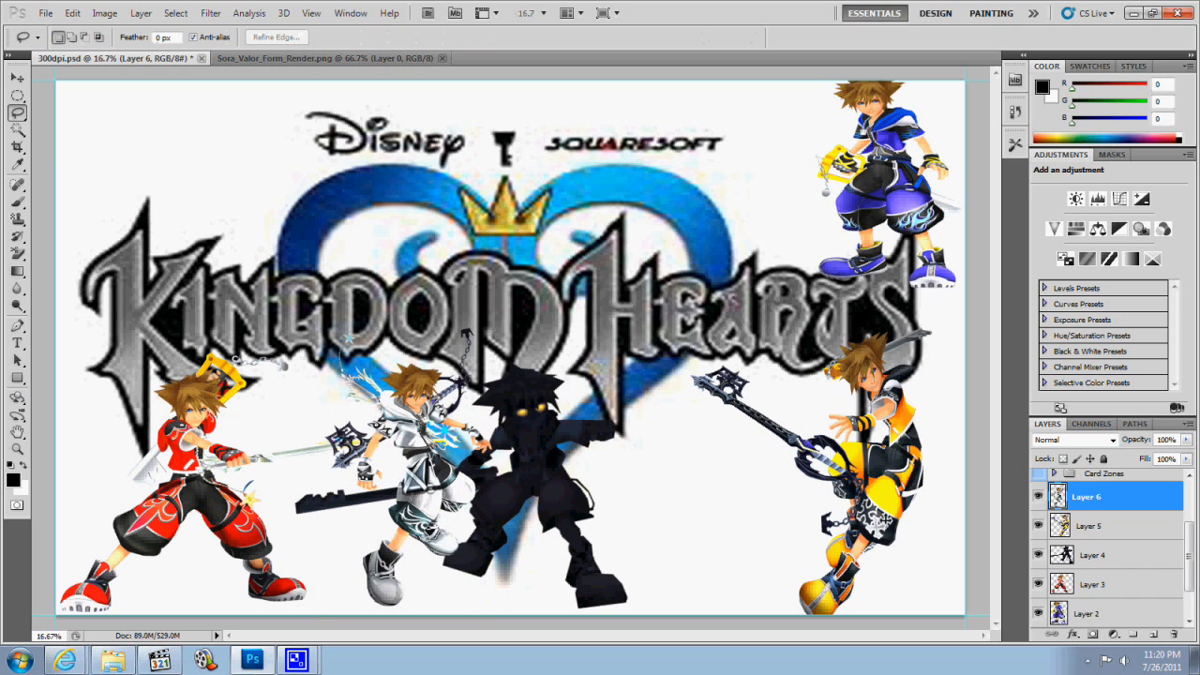
- Move the Antisora on Layer 4 to the playmat's upper-left corner and scale it to about 83% width and 81% height
left_click(1113, 560)
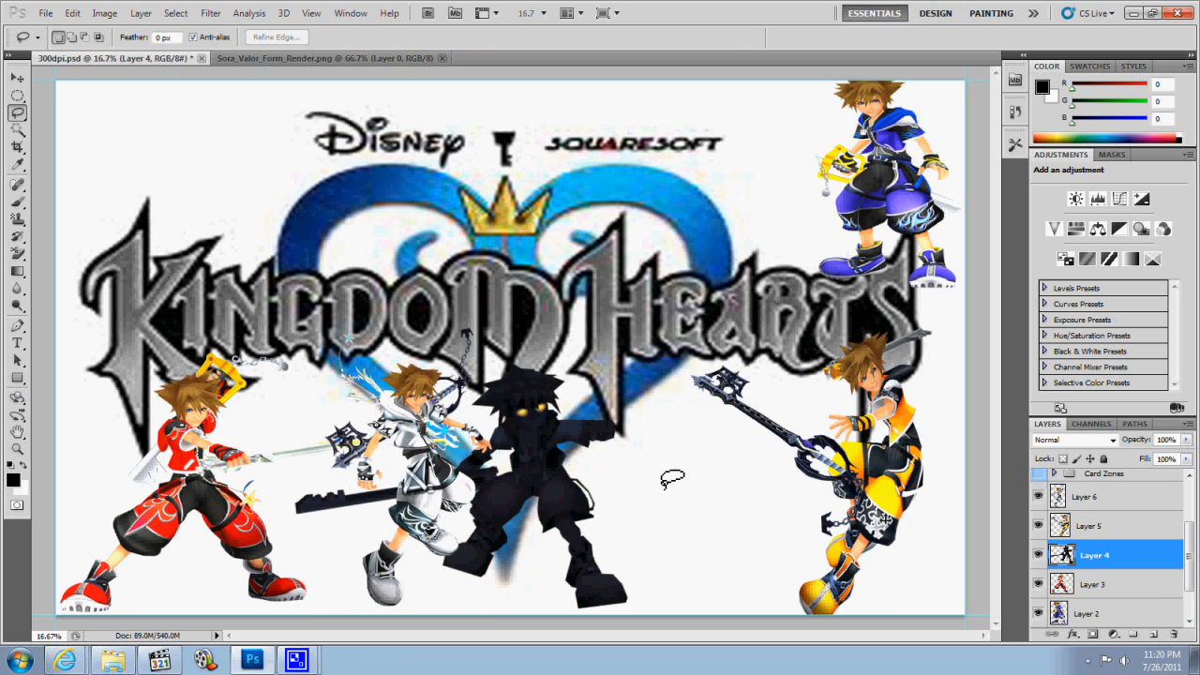
key("ctrl+t")
left_click_drag(571, 472, 281, 152)
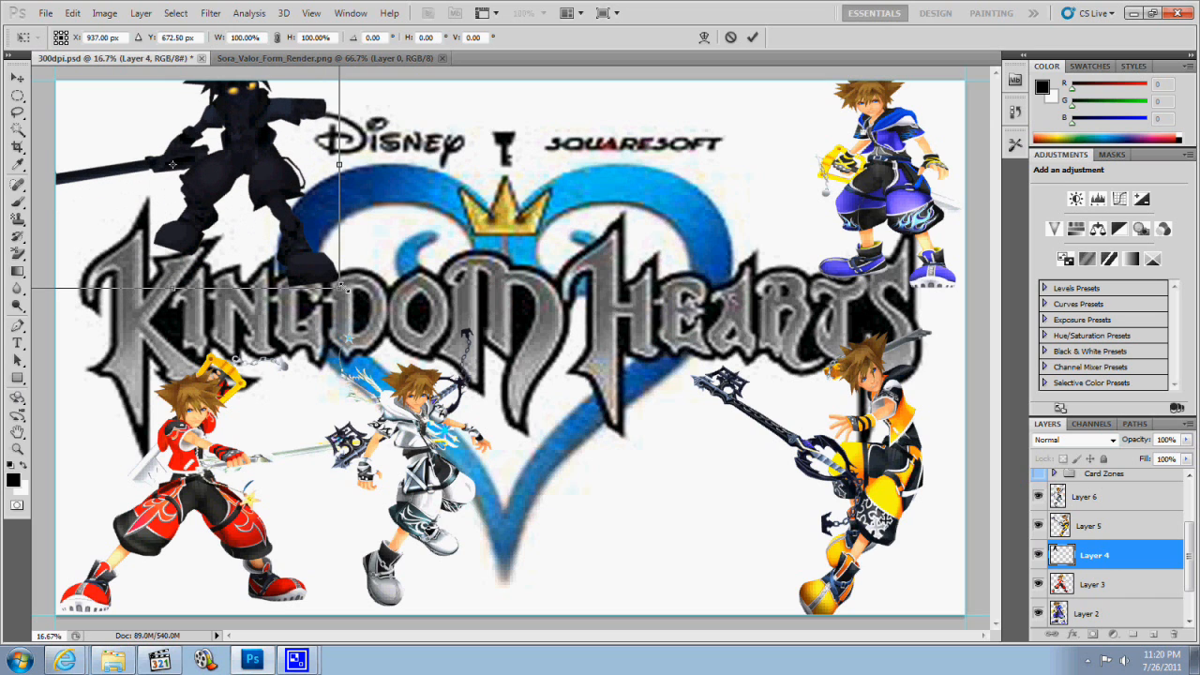
left_click_drag(344, 288, 285, 242)
left_click_drag(247, 183, 305, 214)
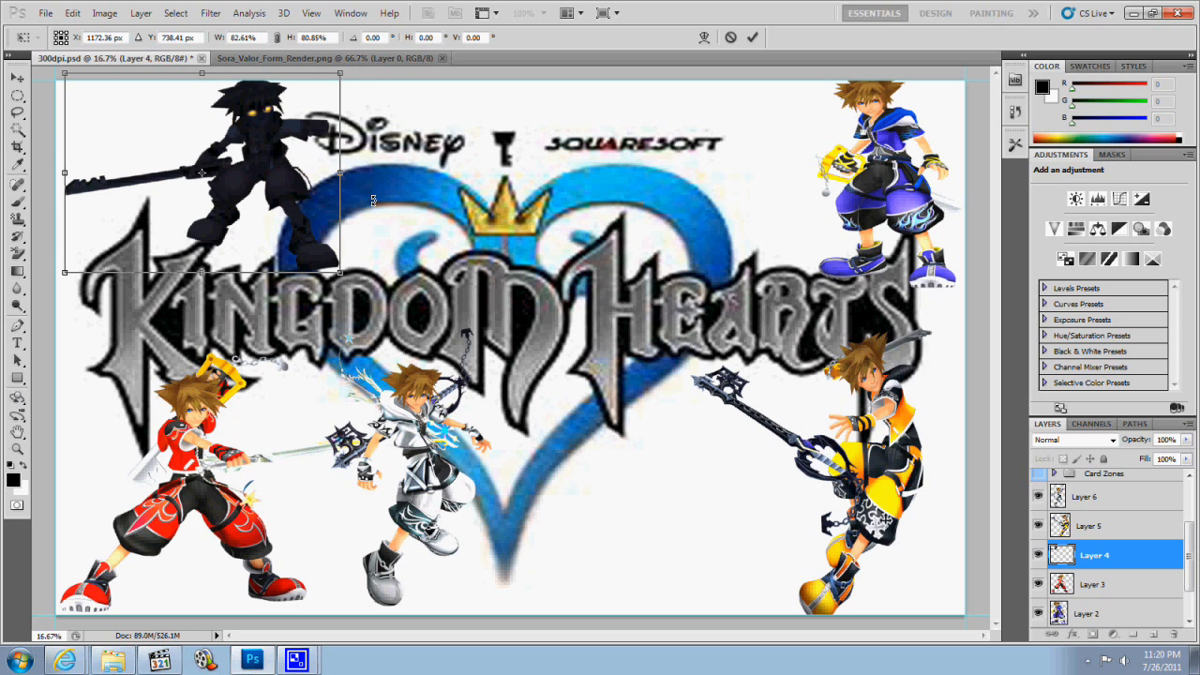
key("Return")
key("l")
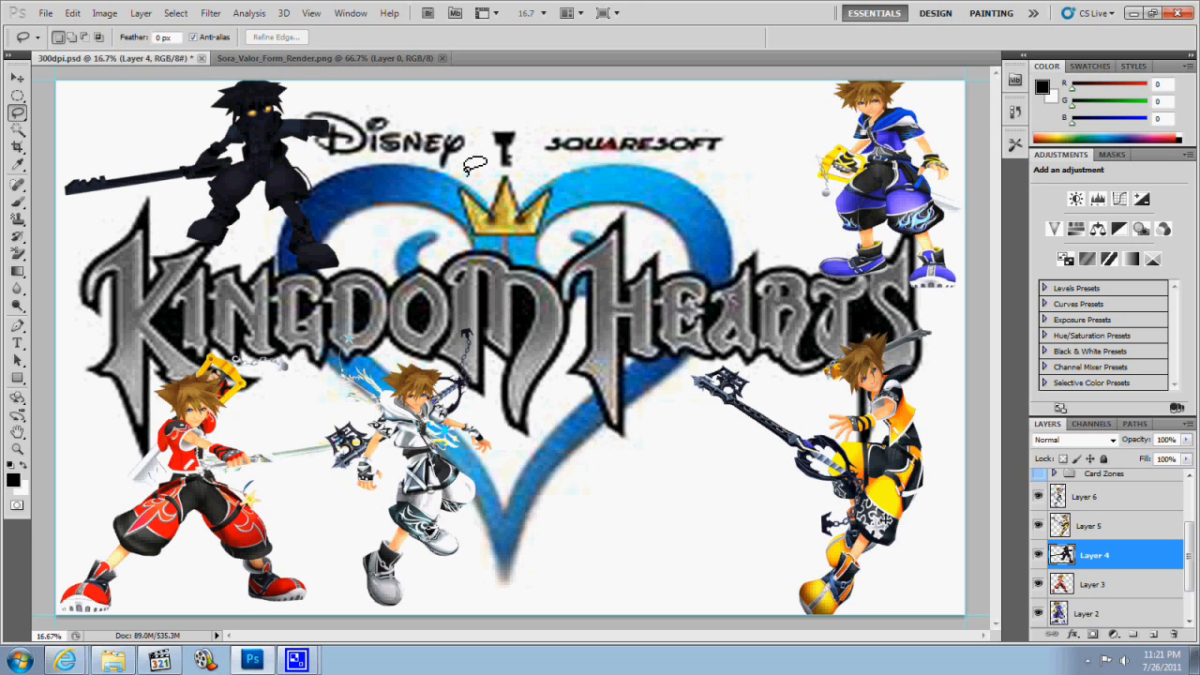
- Place the blue Sora on Layer 2 between the white and yellow Soras along the lower edge, scaled to about 117% width and 111% height
left_click(1171, 620)
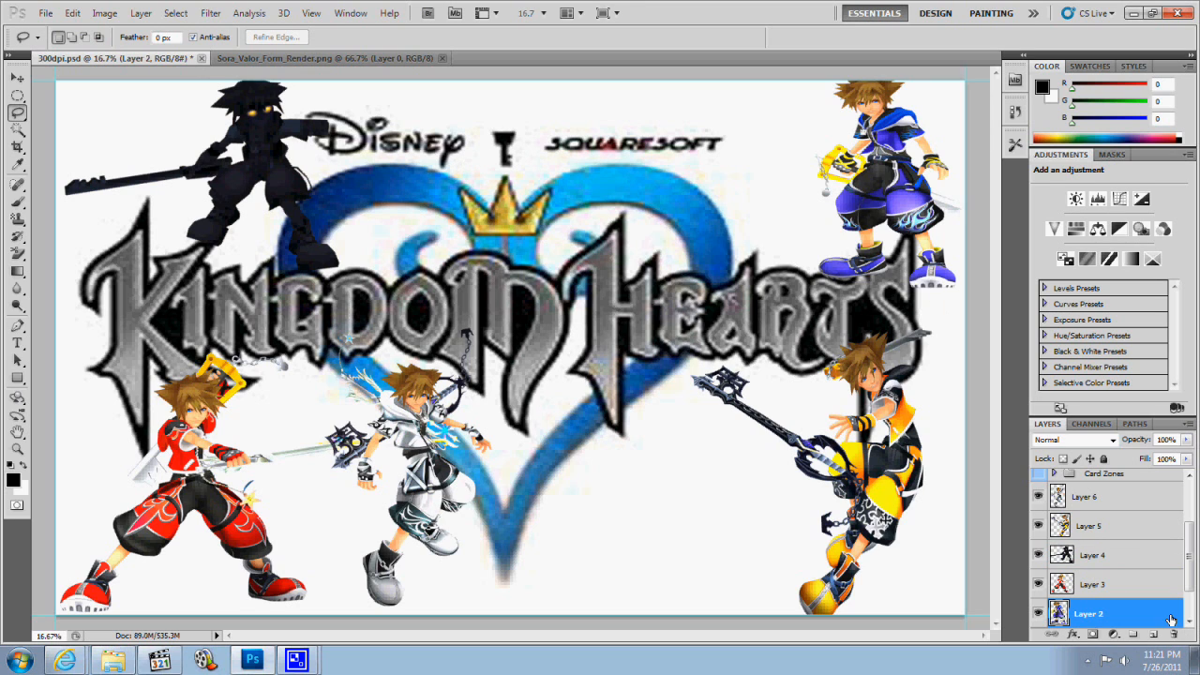
key("ctrl+t")
left_click_drag(921, 145, 677, 442)
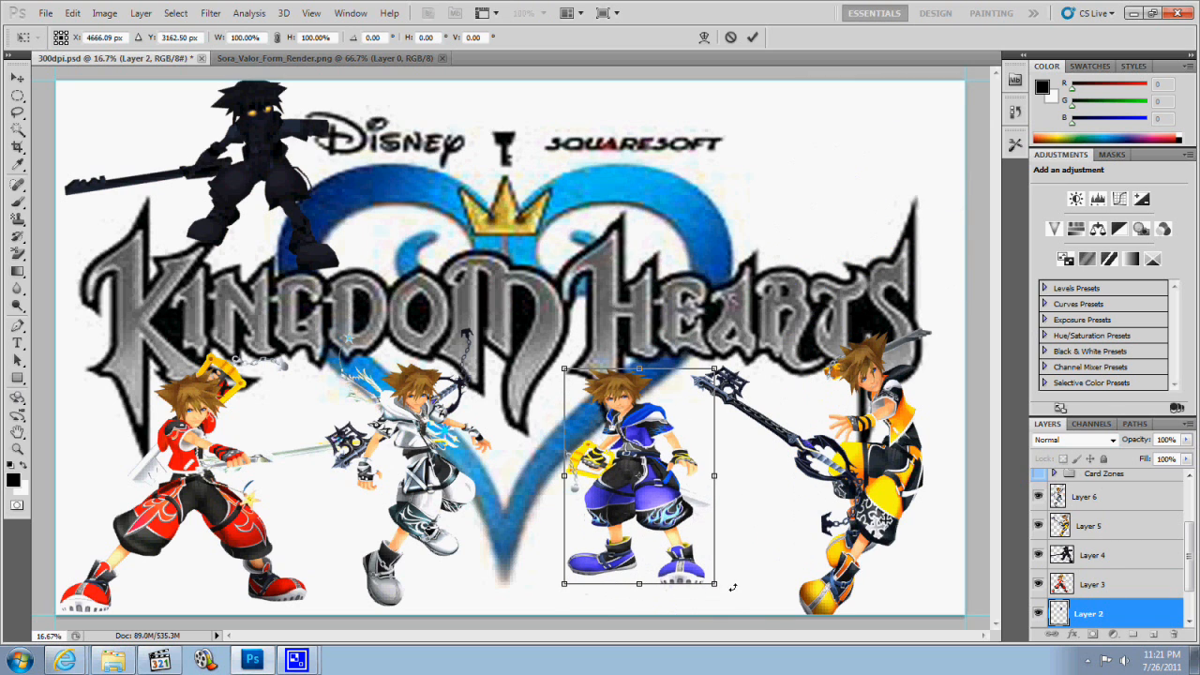
left_click_drag(717, 586, 742, 607)
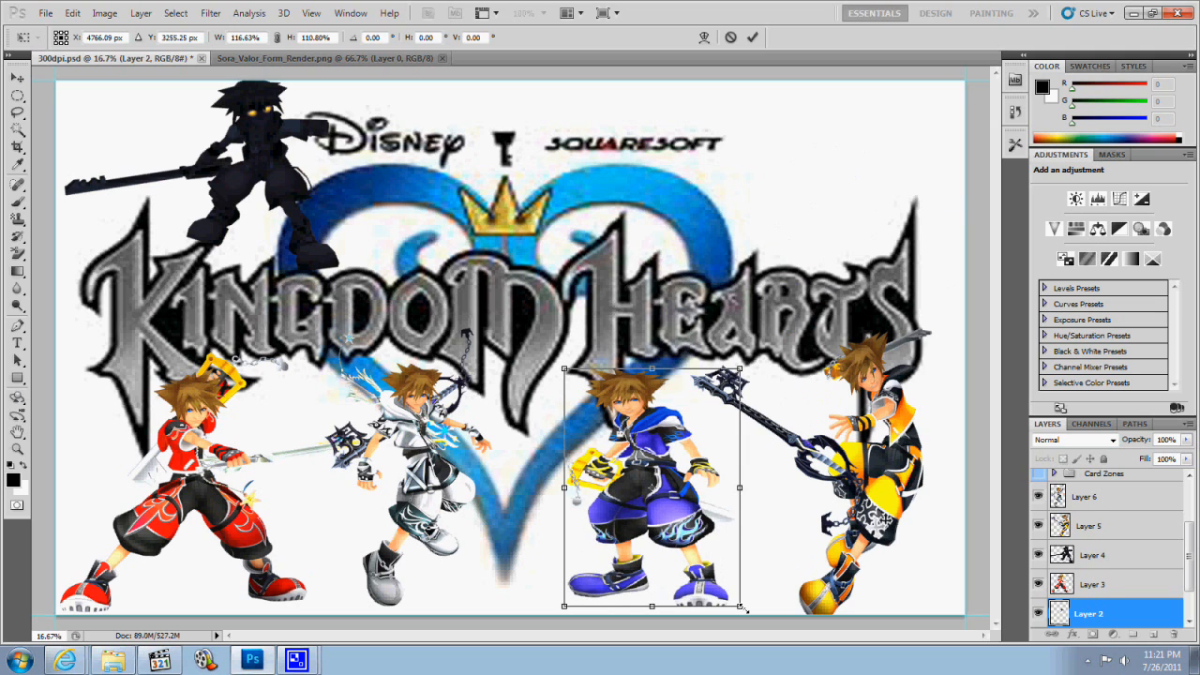
left_click_drag(677, 506, 668, 506)
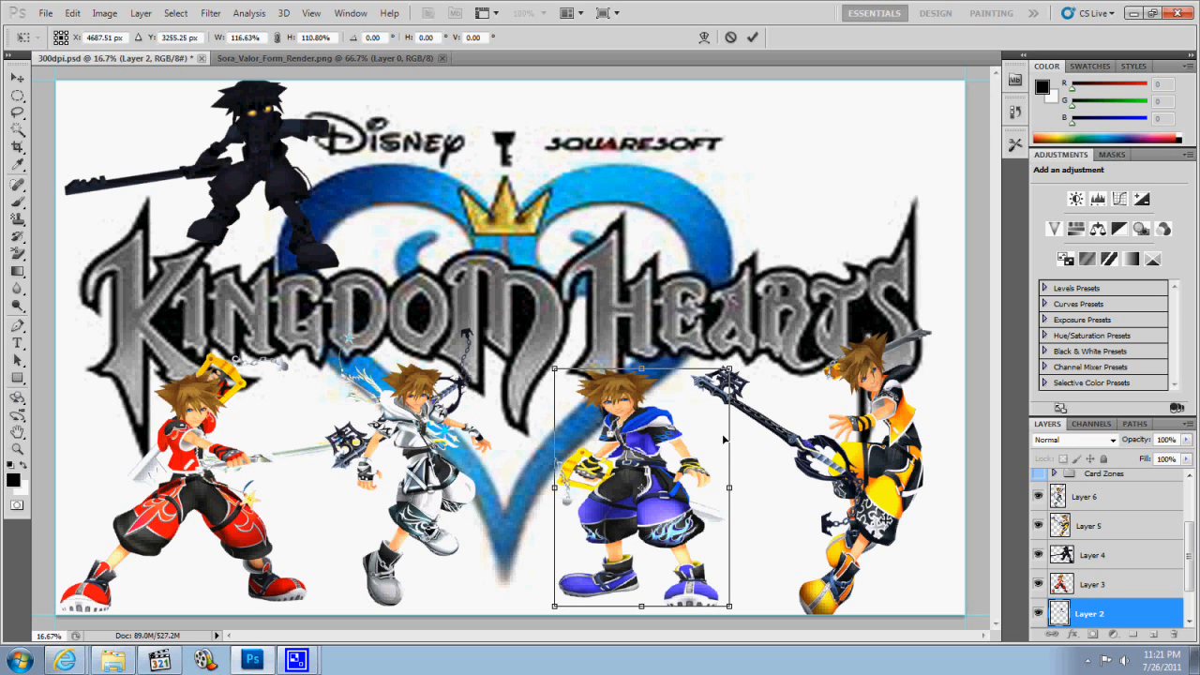
key("Return")
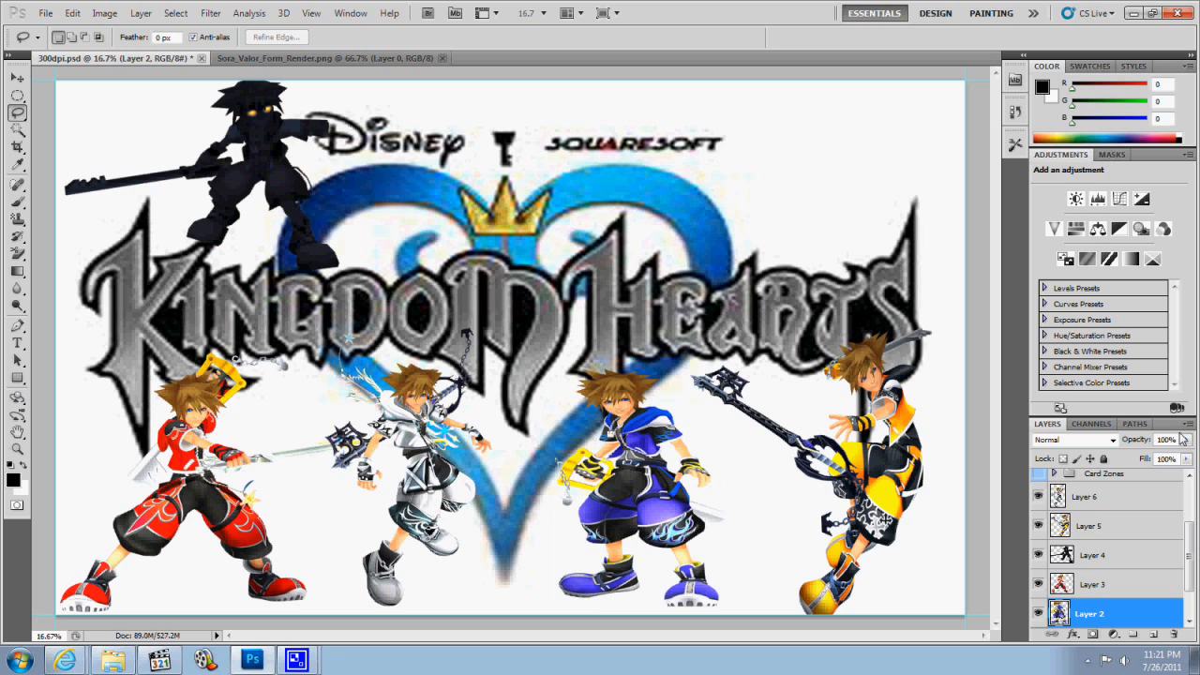
- Duplicate the Antisora's Layer 4 within 300dpi.psd as Layer 4 copy
right_click(1113, 555)
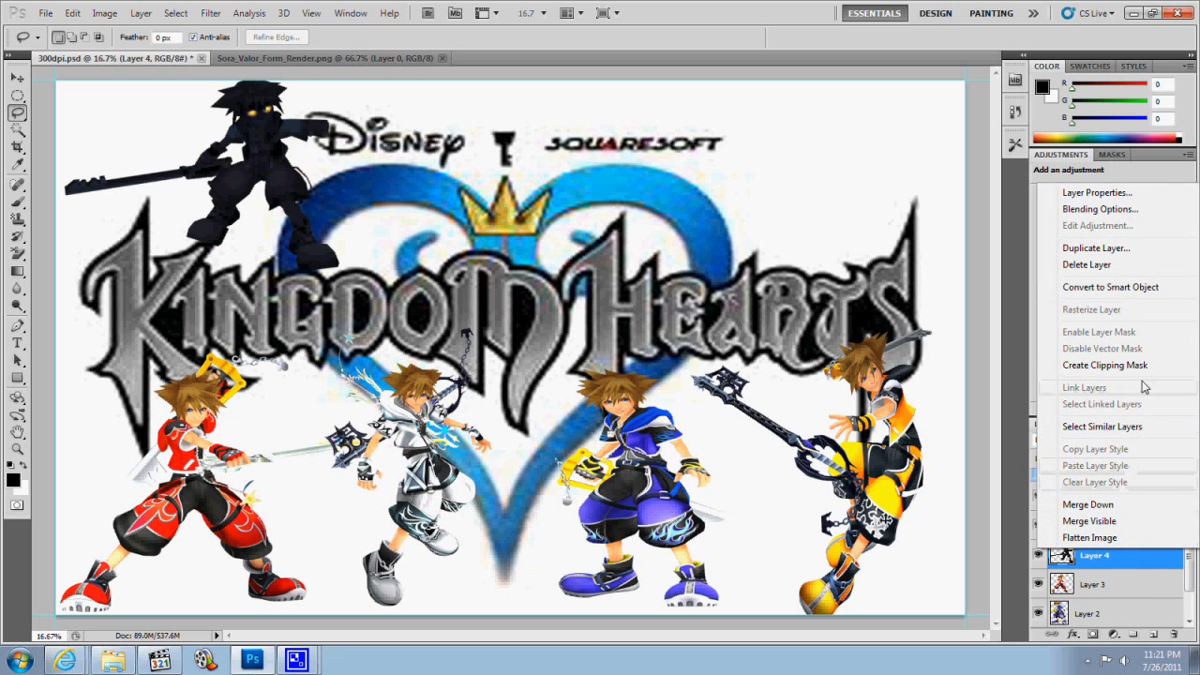
left_click(1096, 247)
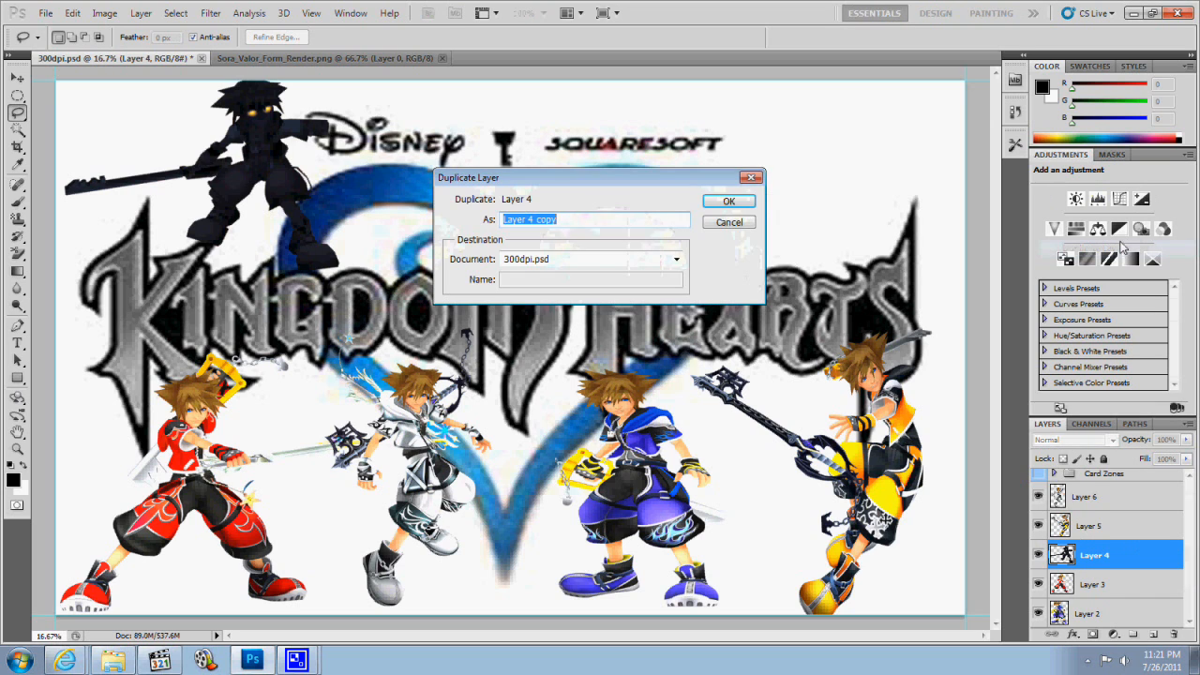
left_click(706, 199)
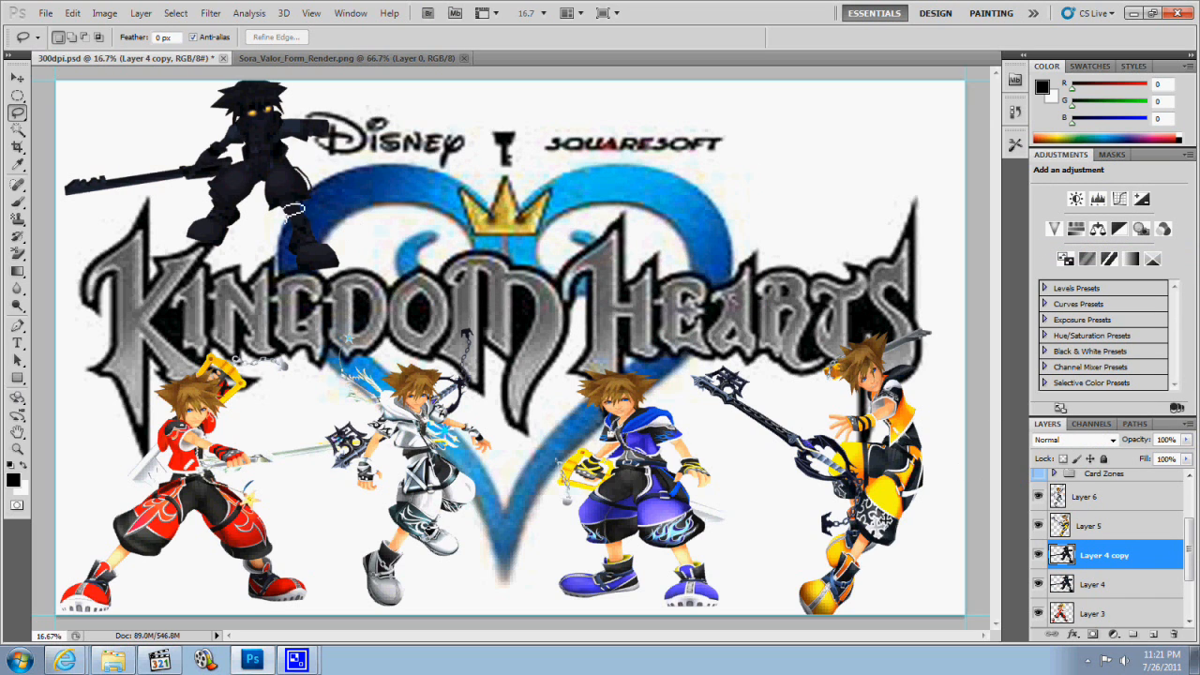
- Flip the copied Antisora horizontally and place it in the playmat's upper-right corner, mirroring the original
key("ctrl+t")
left_click_drag(264, 180, 724, 171)
right_click(714, 152)
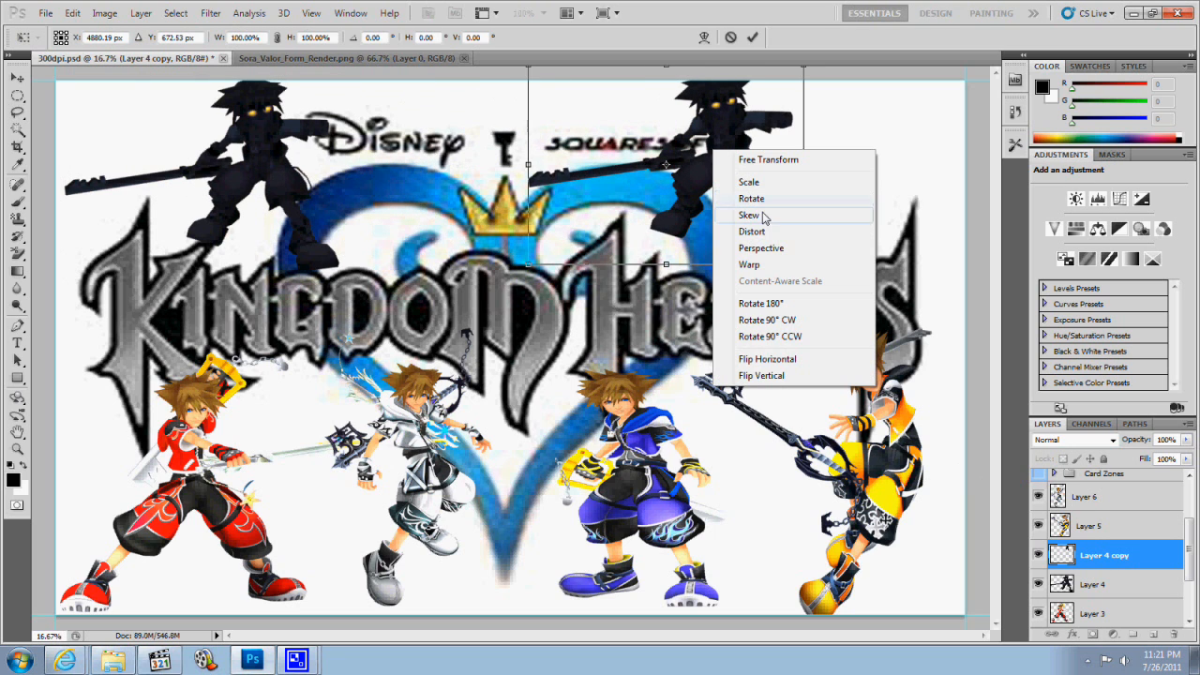
left_click(787, 360)
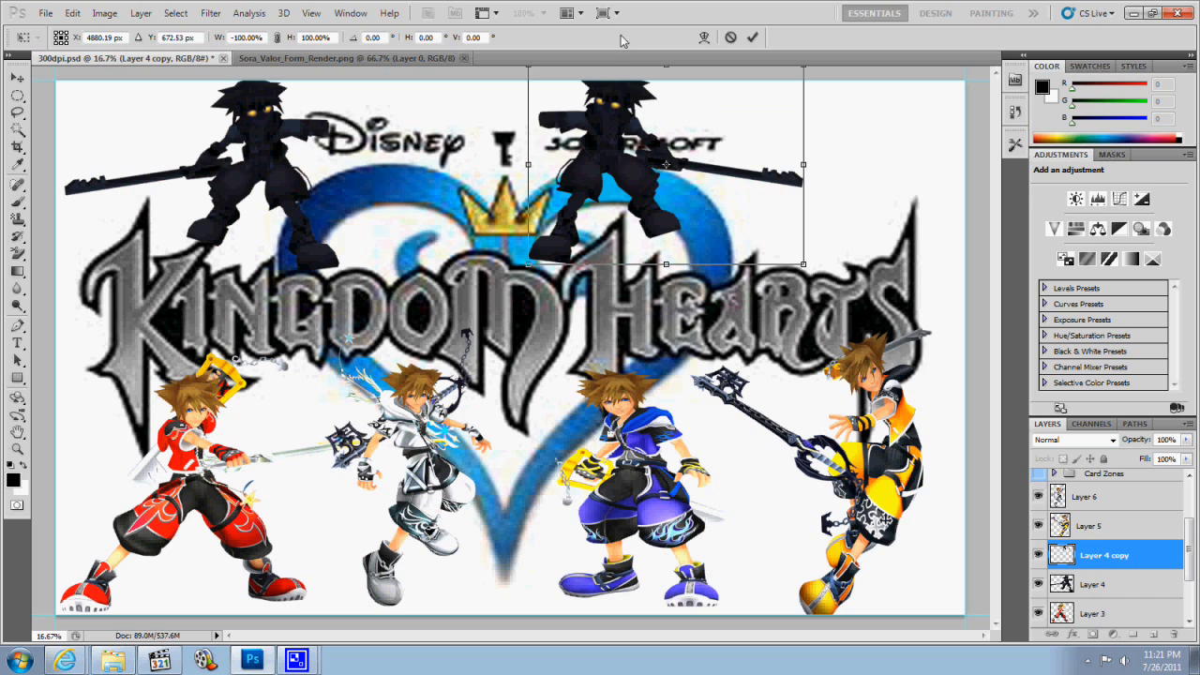
left_click_drag(609, 159, 842, 167)
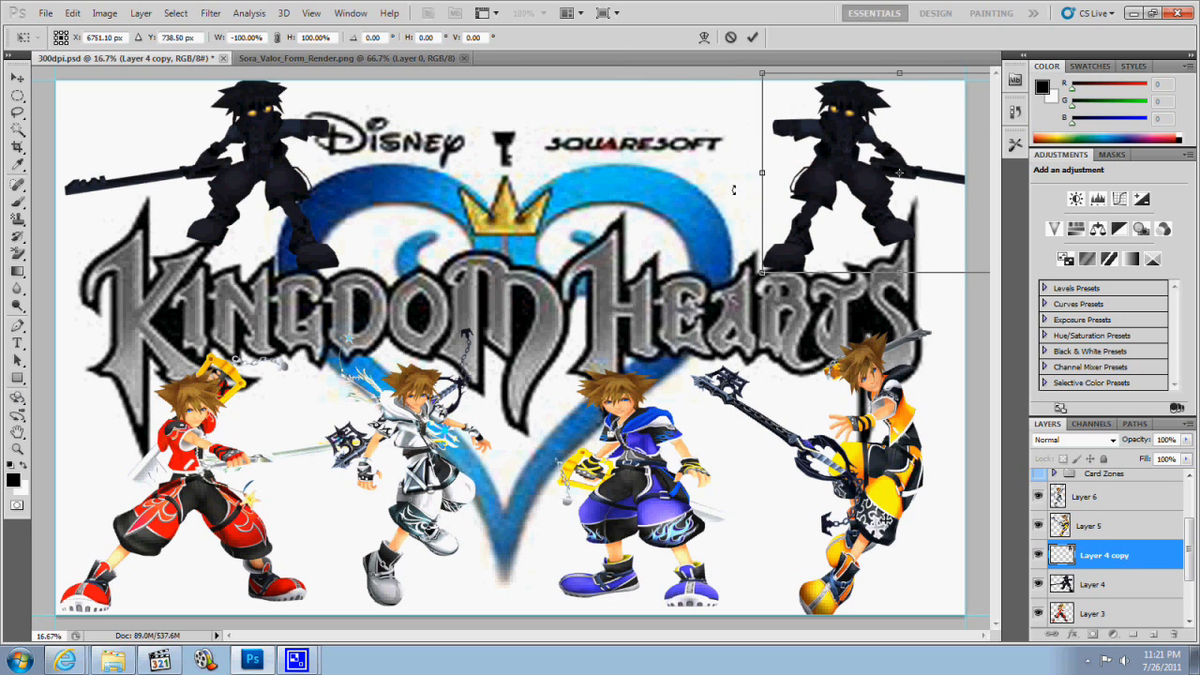
key("Return")
key("l")
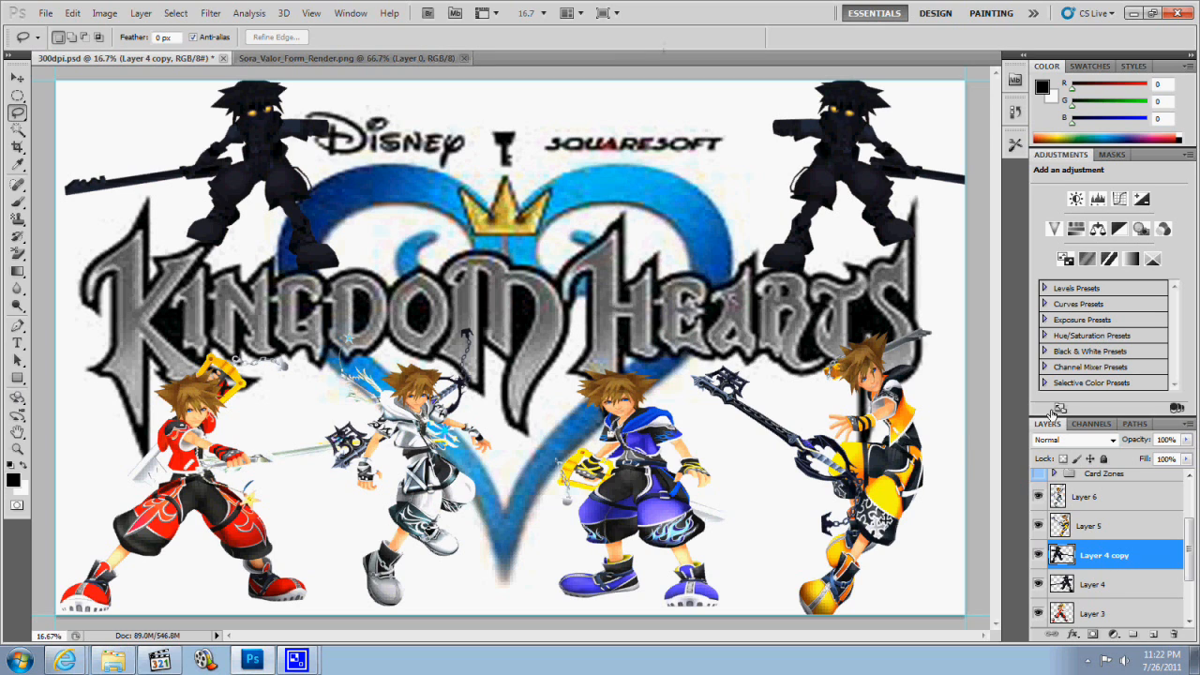
- Make the Card Zones group visible and hide its Custom subgroup
scroll(1079, 553, "up", 3)
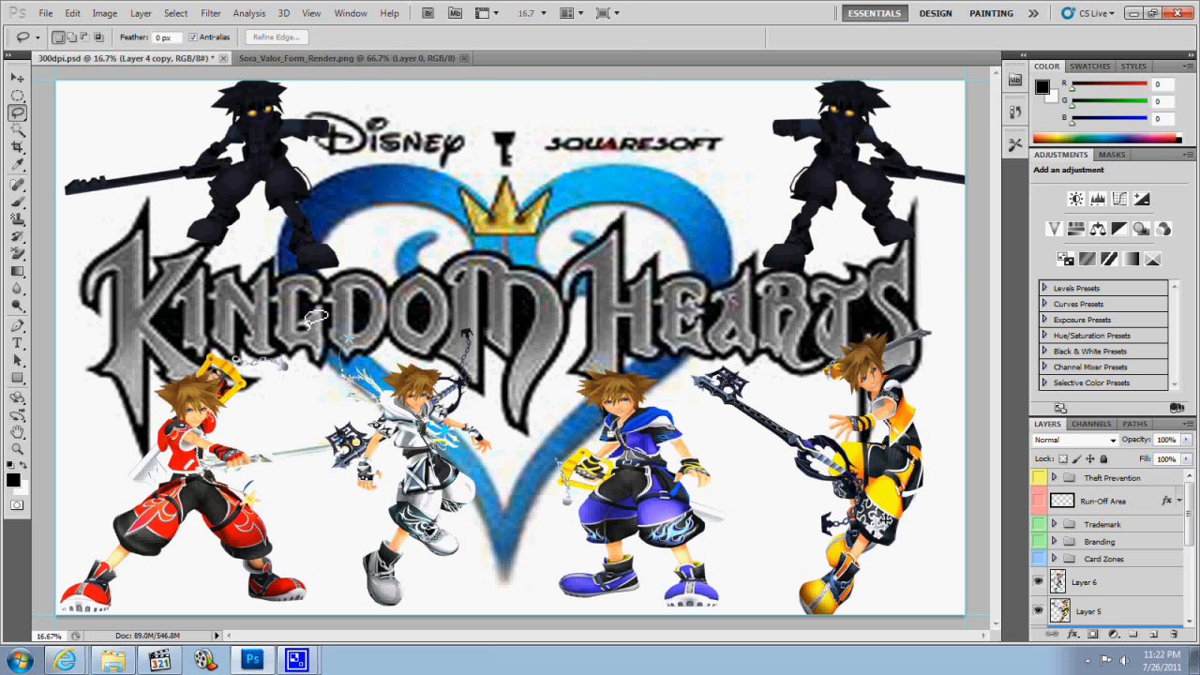
left_click(1039, 559)
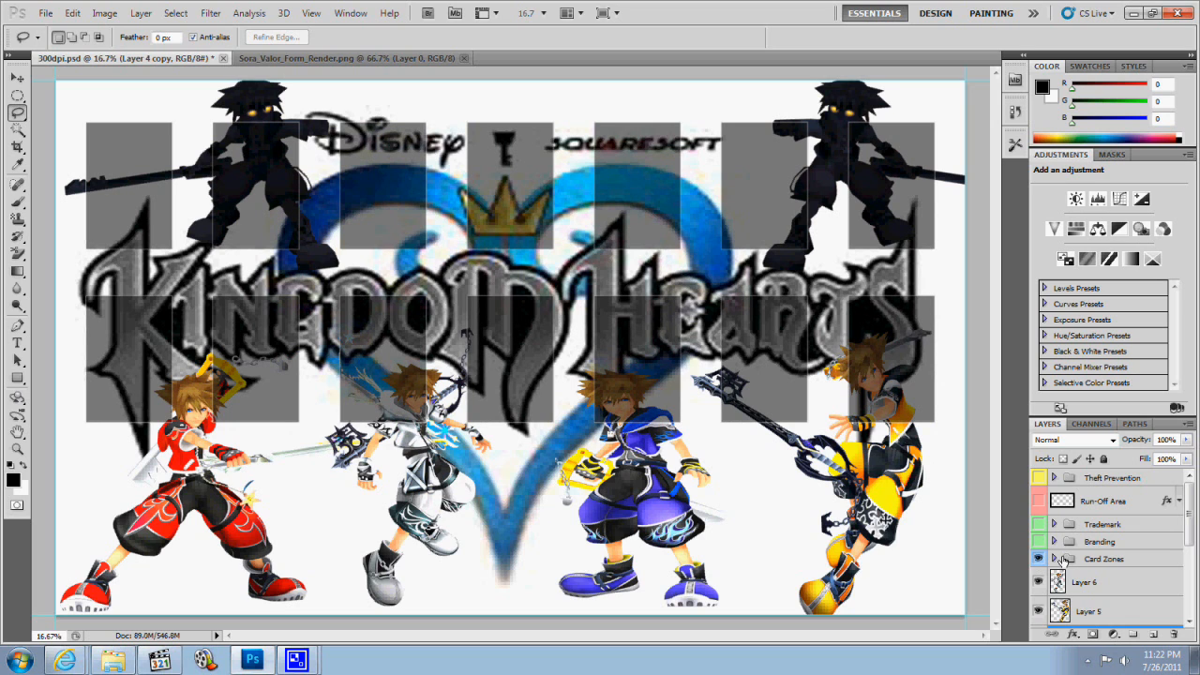
left_click(1055, 559)
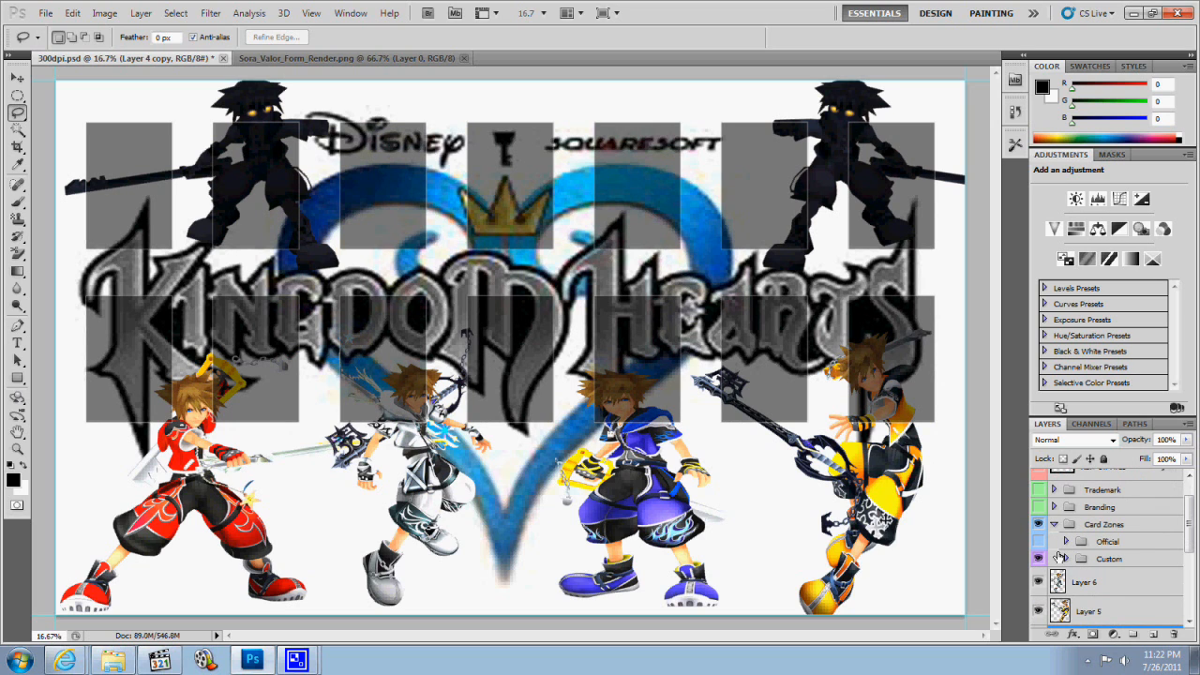
left_click(1041, 560)
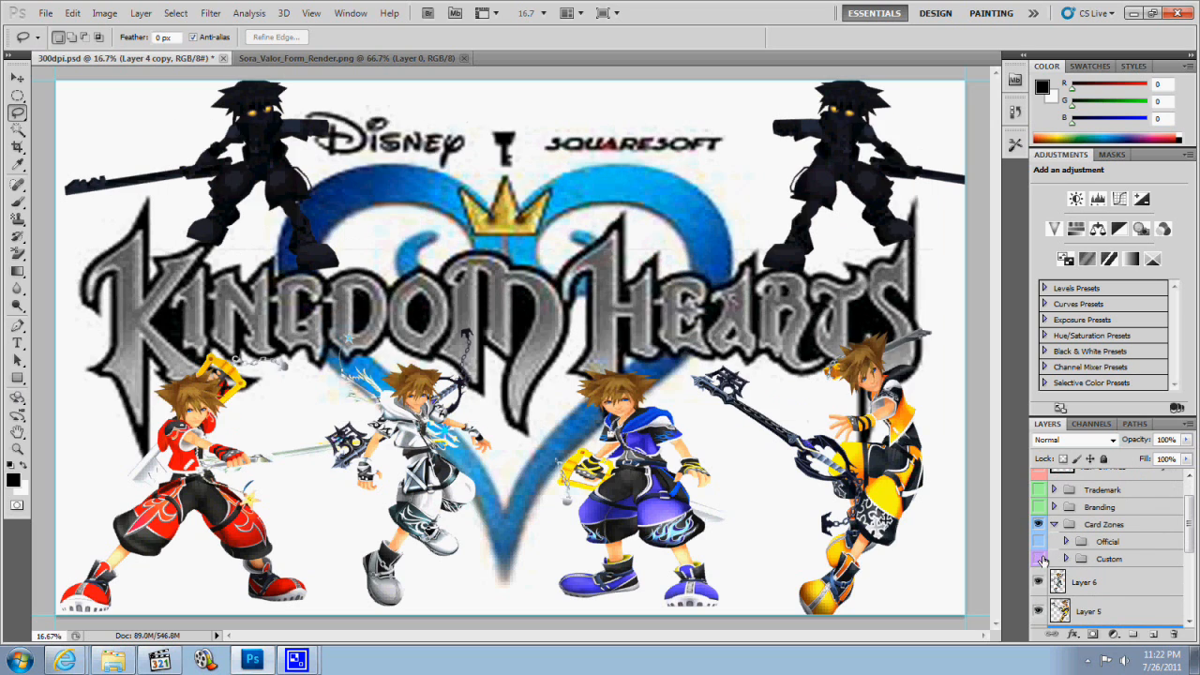
- Expand the Official subgroup and show its card zones together with the Classic Logo
left_click(1067, 544)
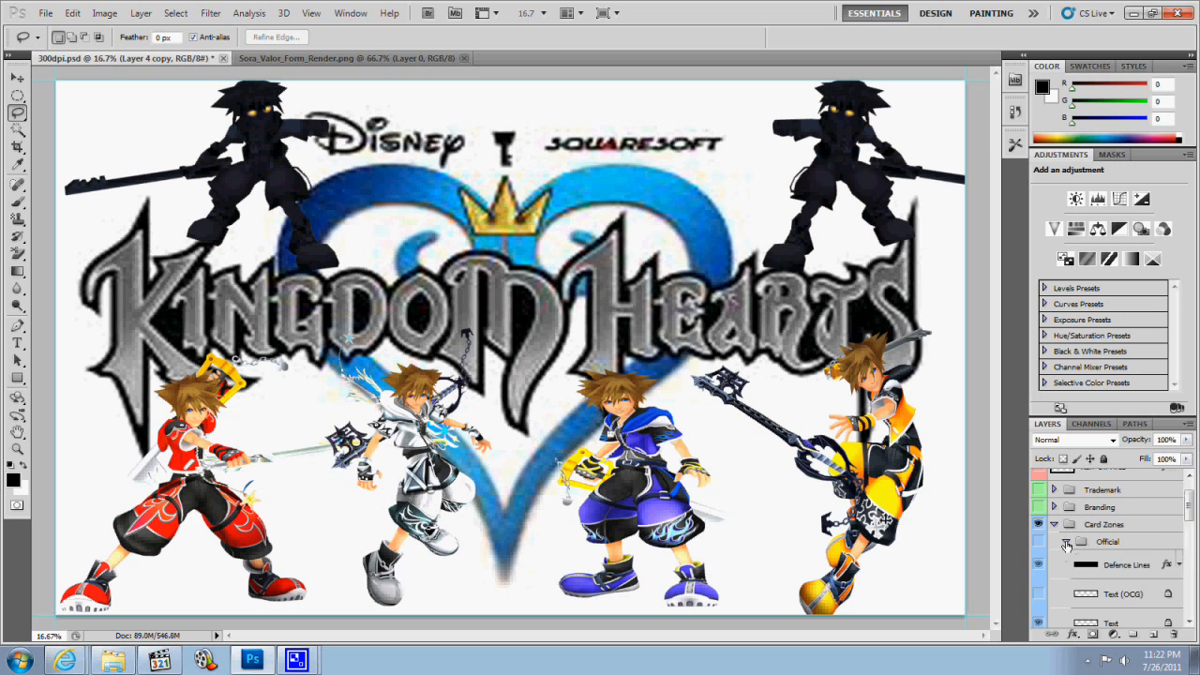
scroll(1060, 539, "down", 3)
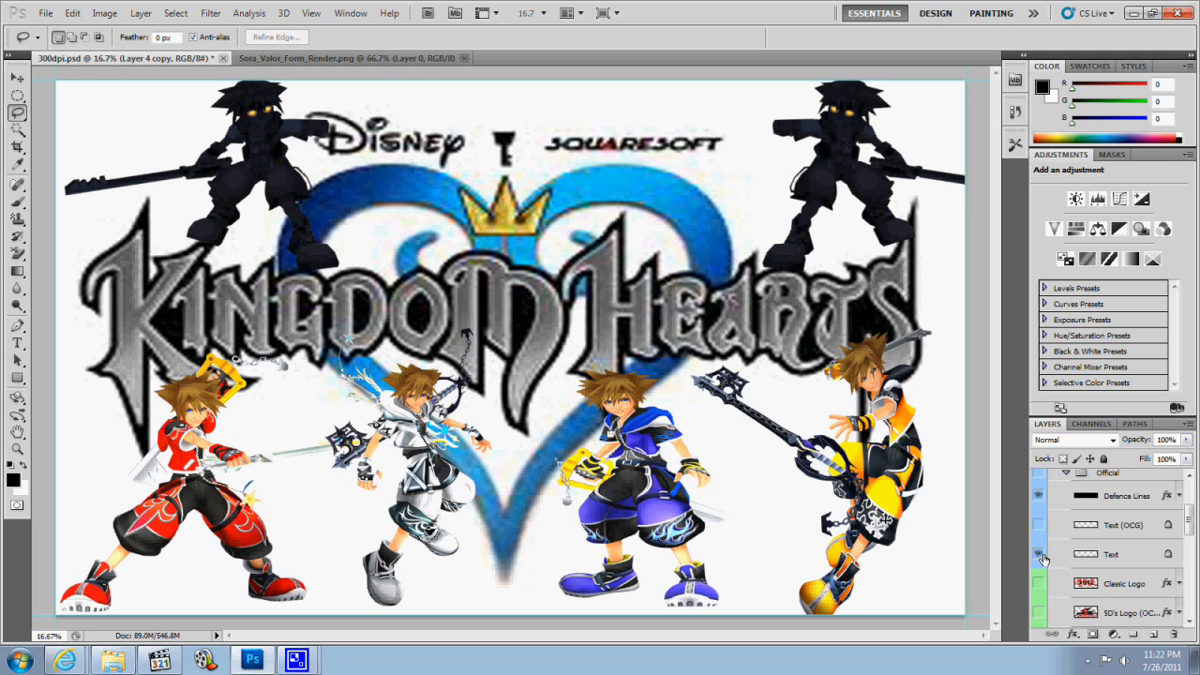
scroll(1043, 558, "down", 3)
left_click(1041, 523)
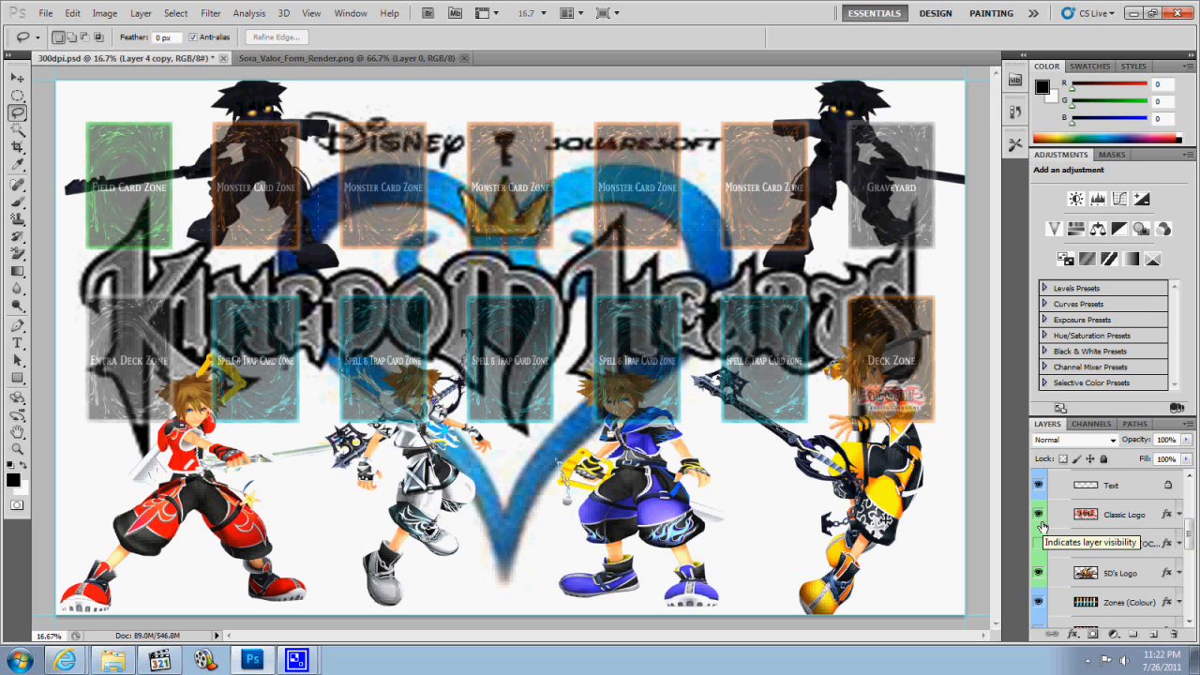
- Hide the Classic Logo, show the 5D's Logo (OCG) layer, and toggle the visibility of the 5D's Logo layer
left_click(1041, 525)
left_click(1038, 546)
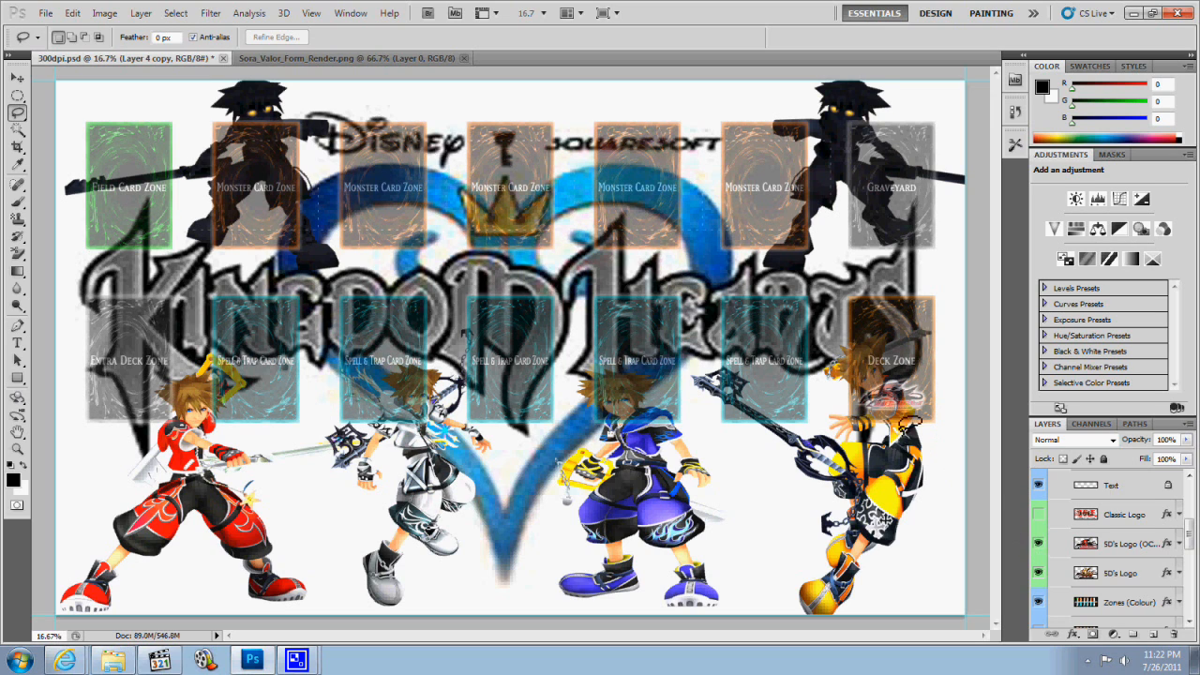
left_click(1039, 572)
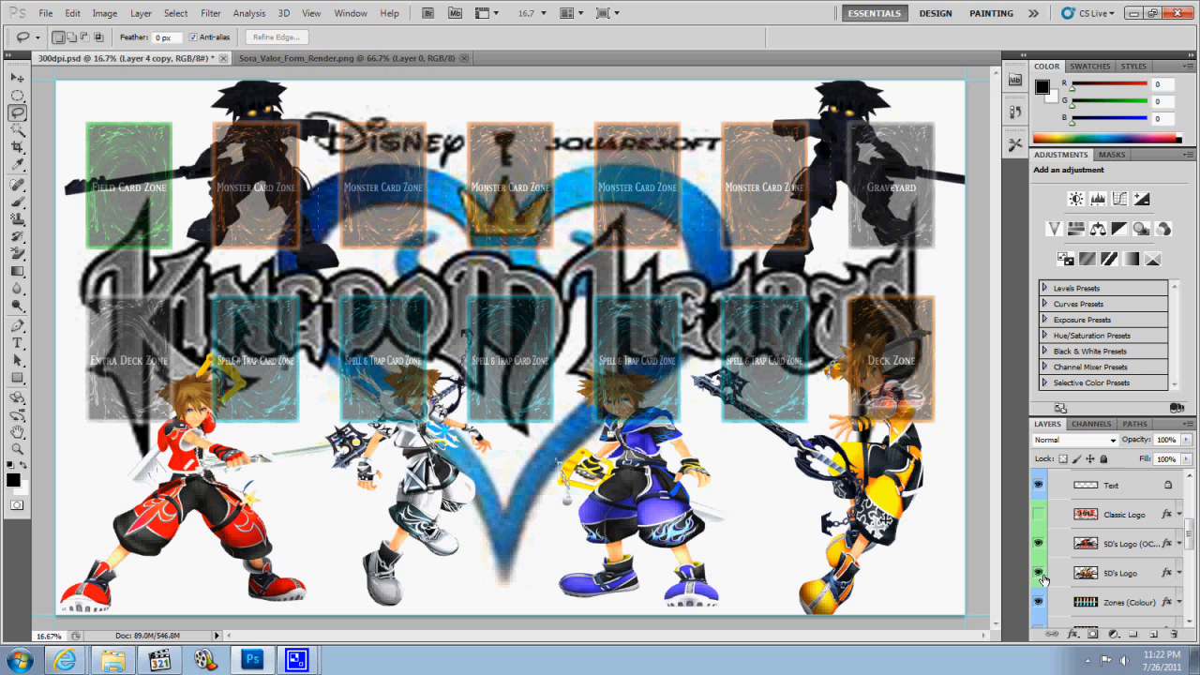
left_click(1040, 574)
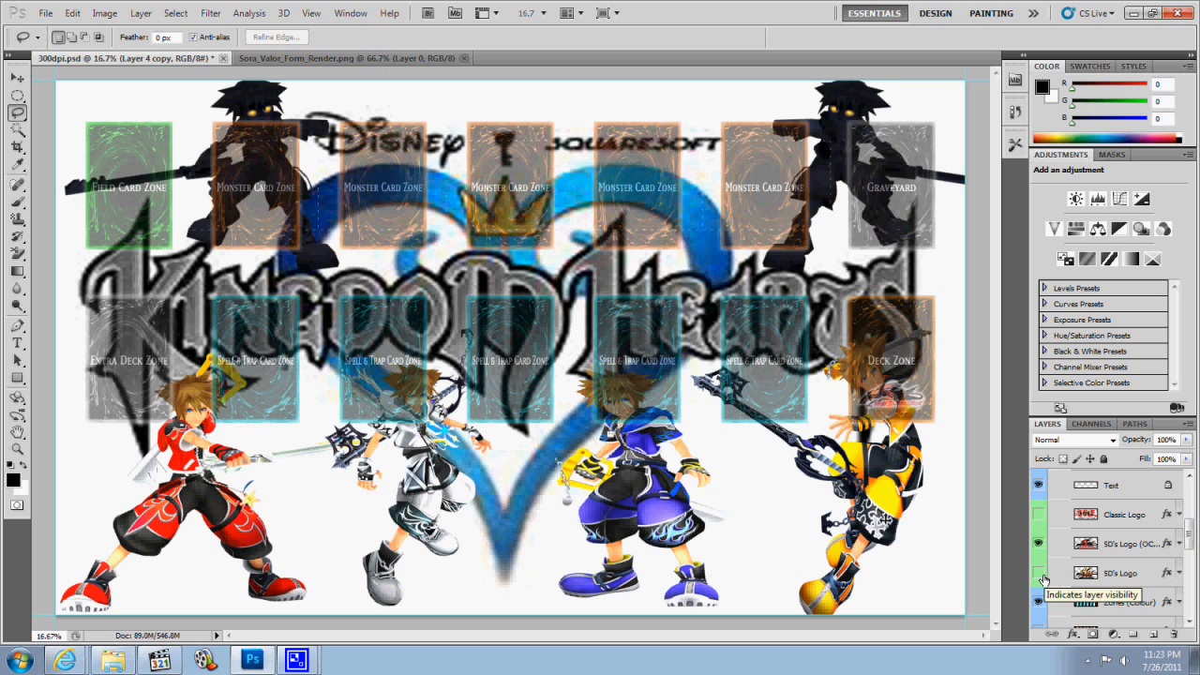
left_click(1040, 574)
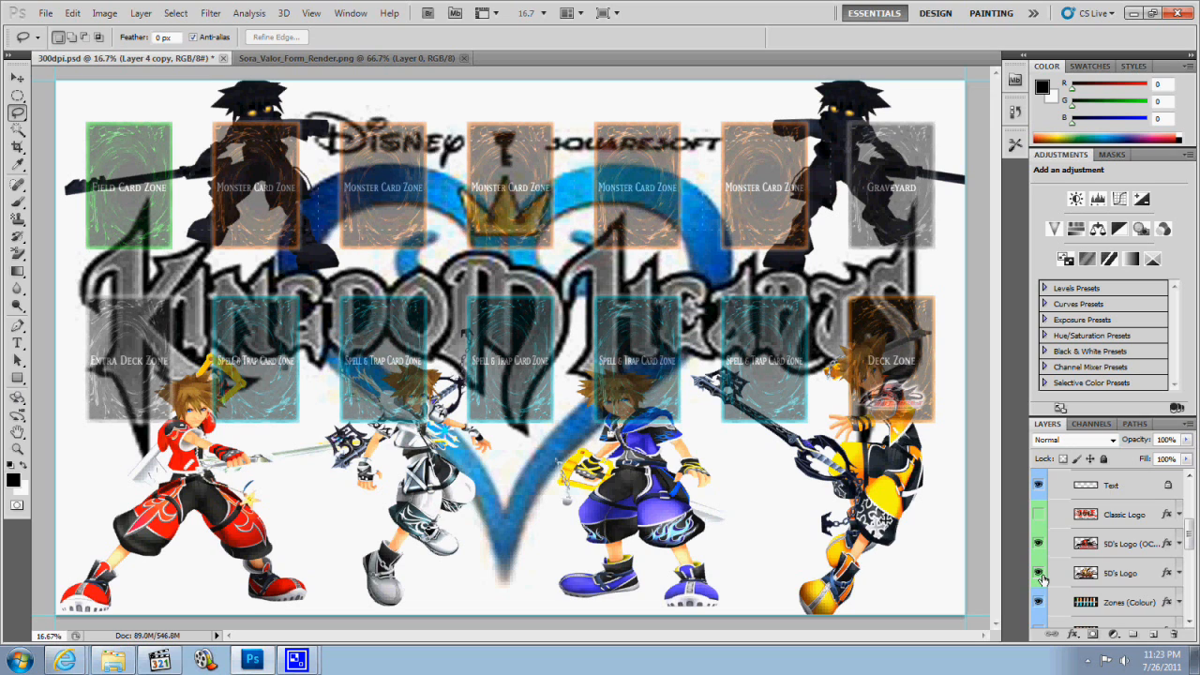
- Preview the single-colour Zones layer in place of Zones (Colour) and restore the coloured zones
scroll(1041, 574, "down", 3)
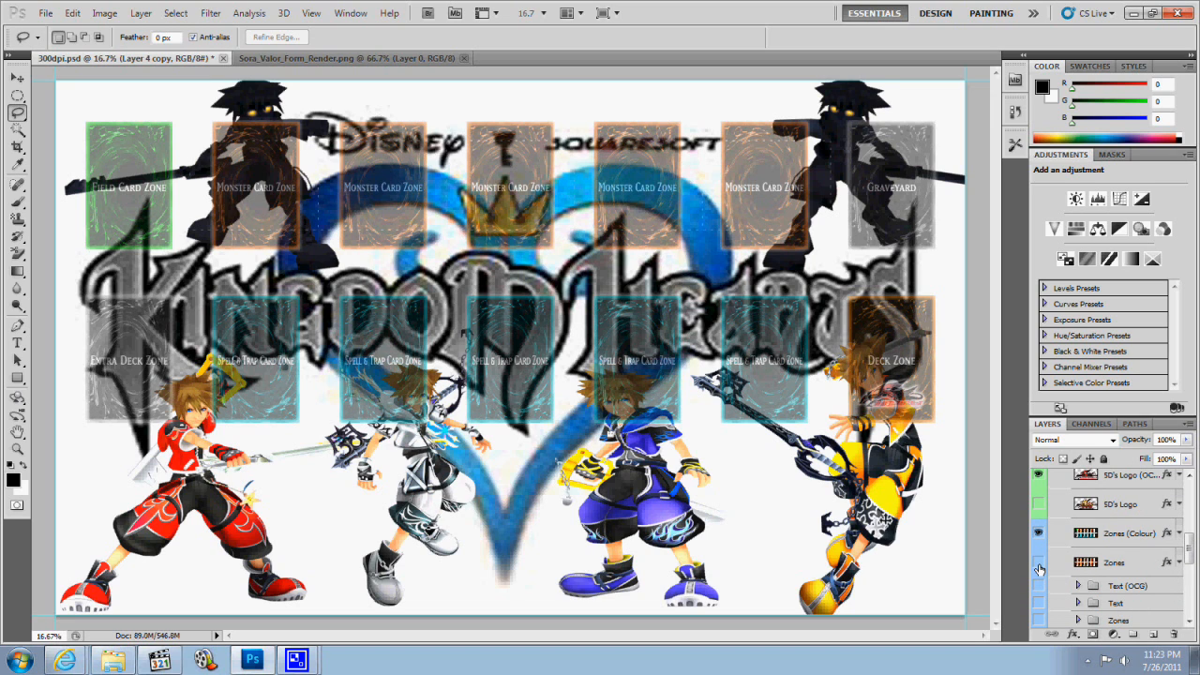
left_click(1039, 561)
left_click(1038, 533)
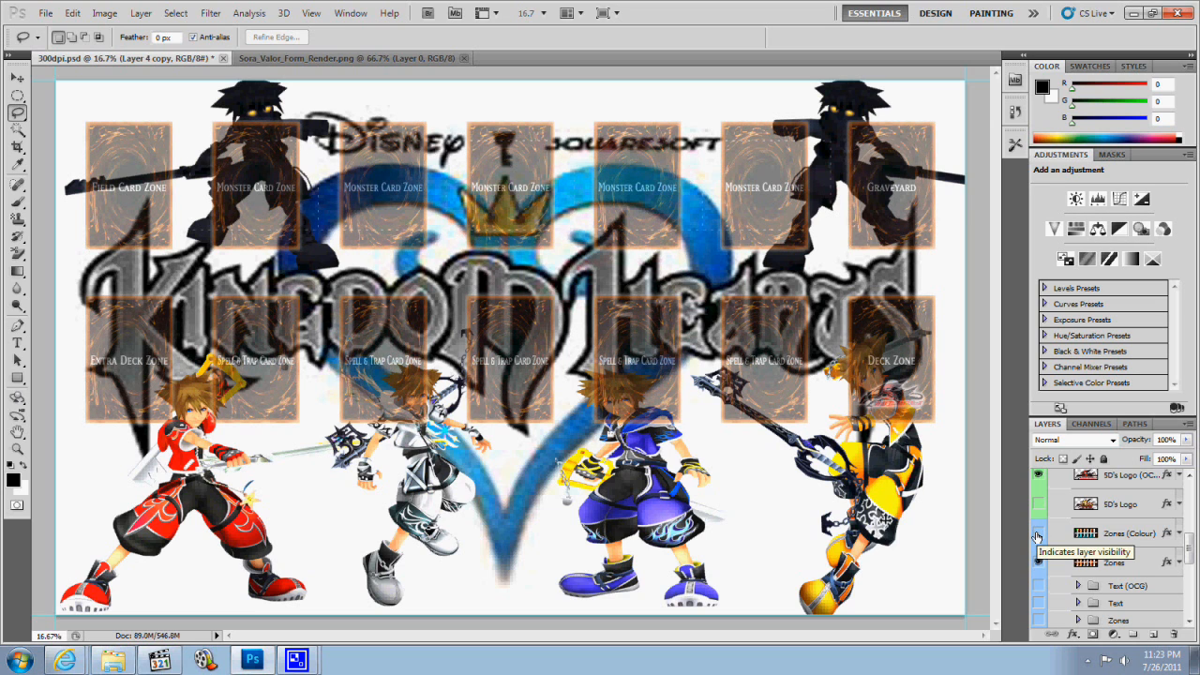
left_click(1039, 533)
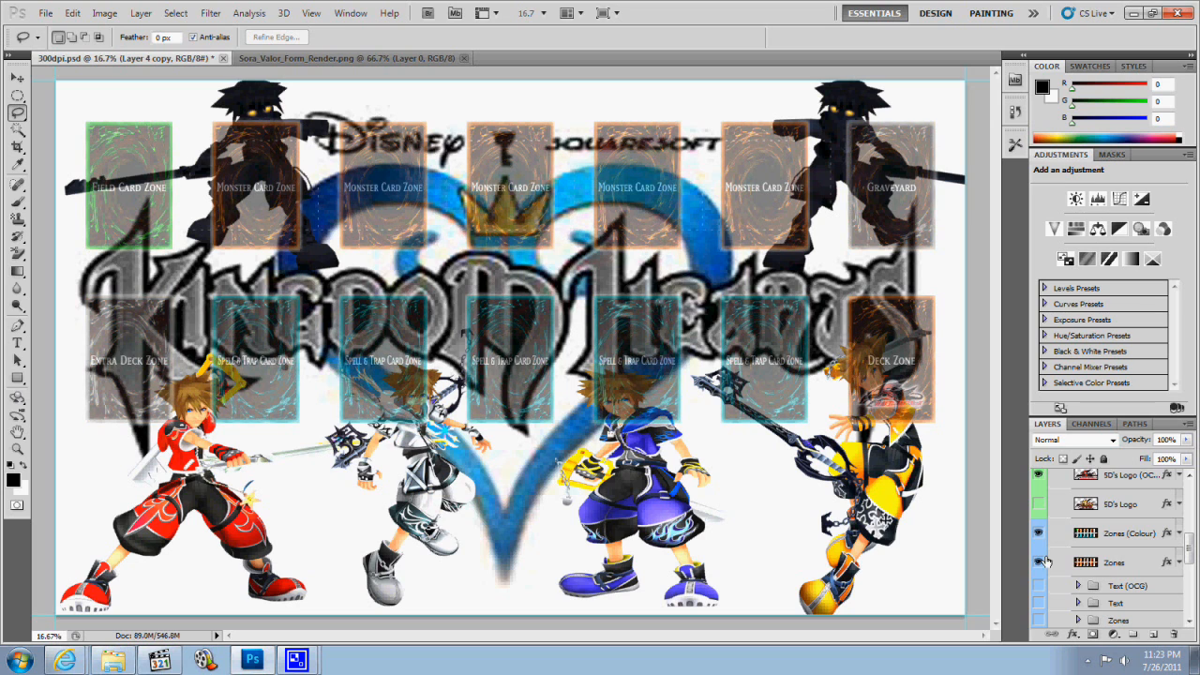
left_click(1038, 561)
- Inspect the individual card zone layers in the Zones subgroup, toggle the Field layer's visibility off and on, and collapse the subgroup
scroll(1059, 587, "down", 1)
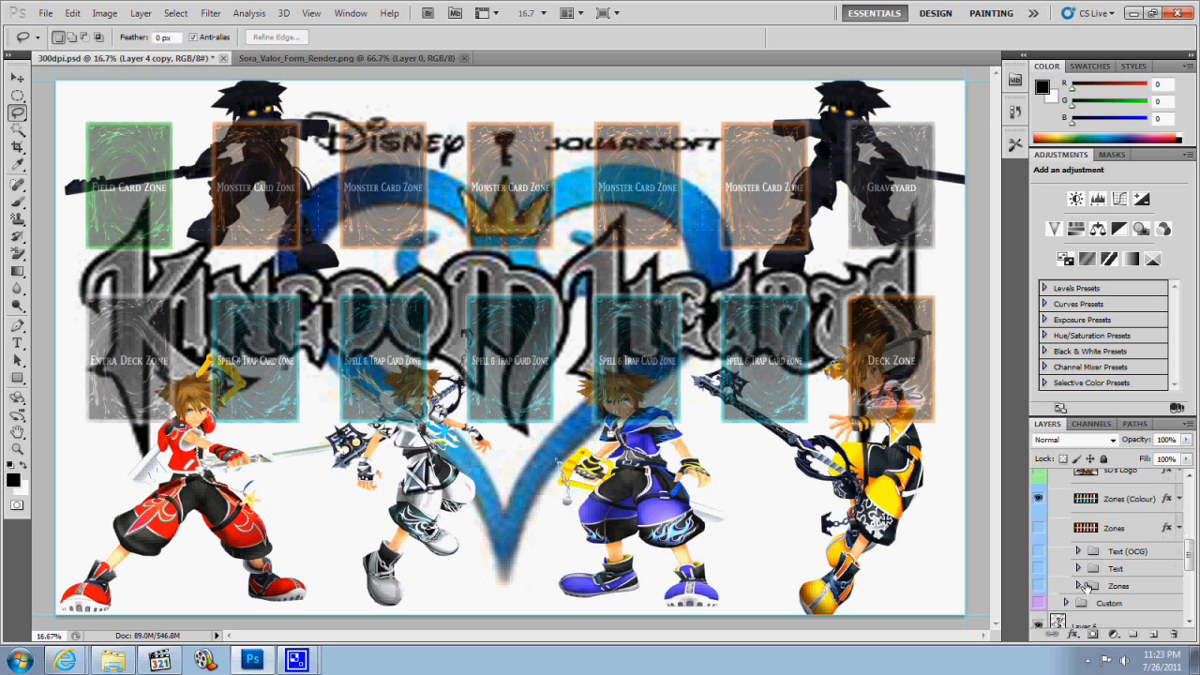
left_click(1078, 587)
scroll(1080, 590, "down", 3)
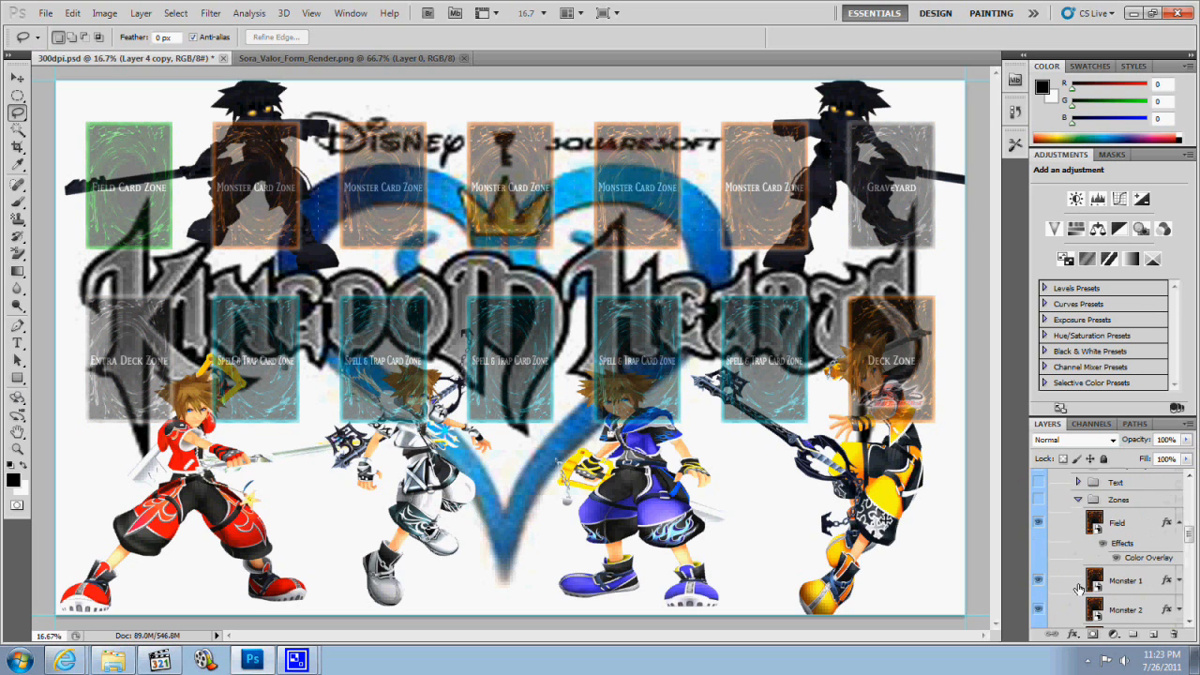
left_click(1039, 526)
left_click(1039, 525)
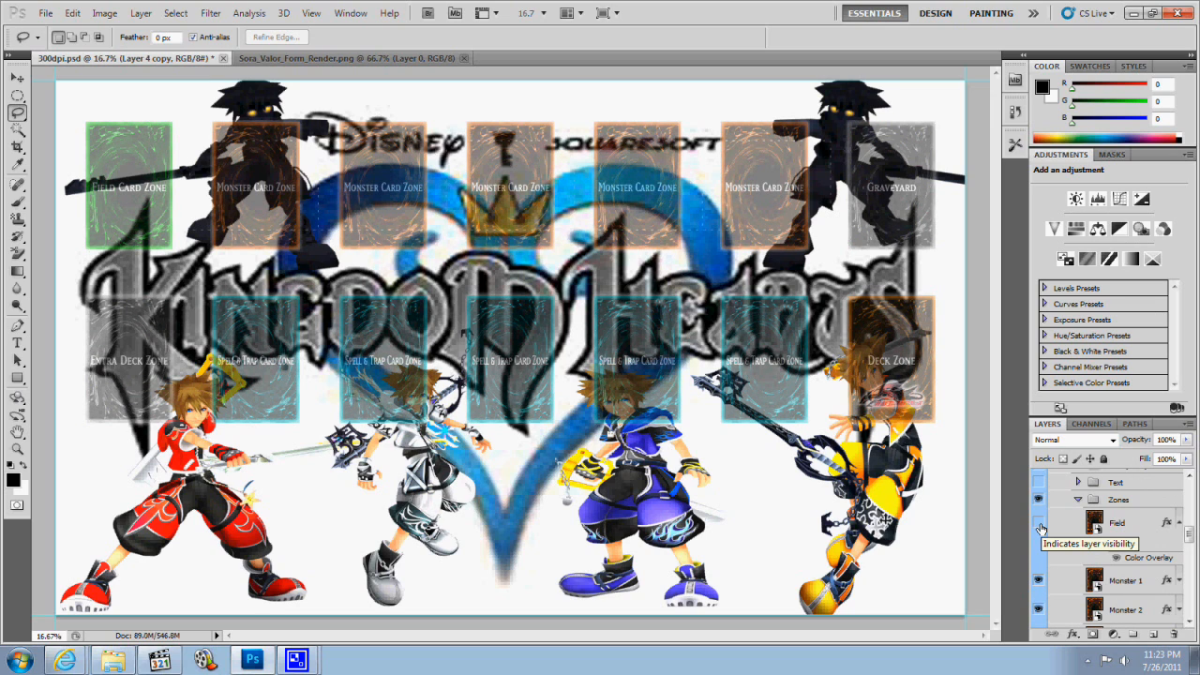
left_click(1039, 525)
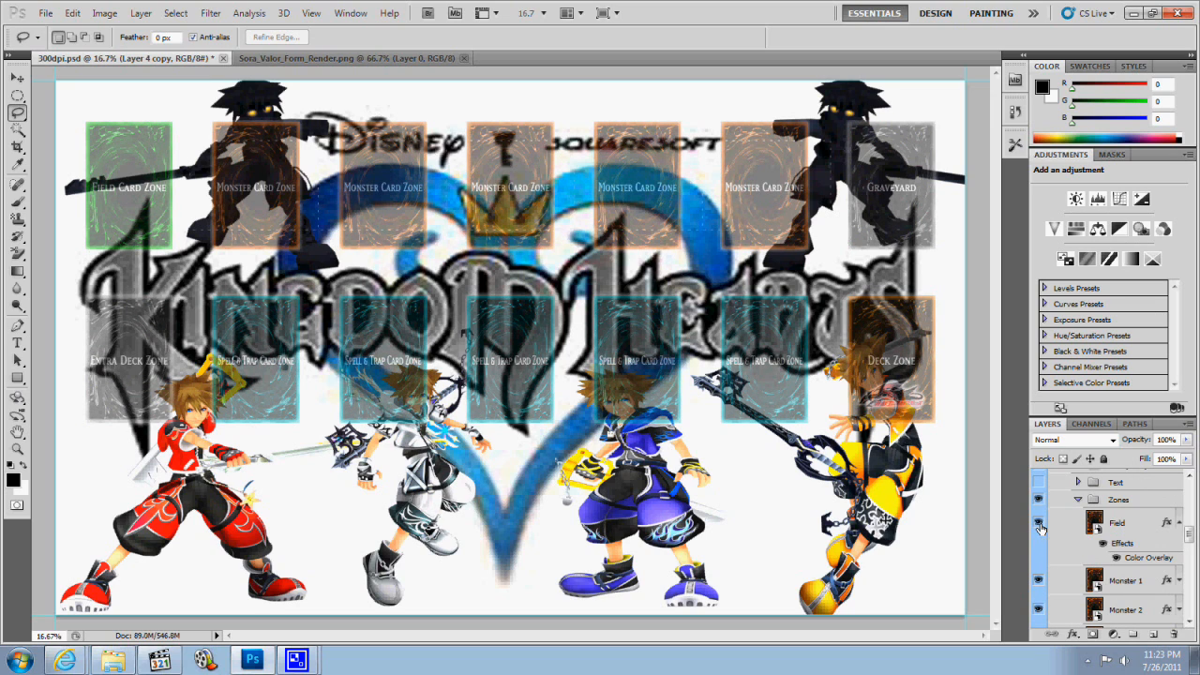
scroll(1088, 516, "down", 5)
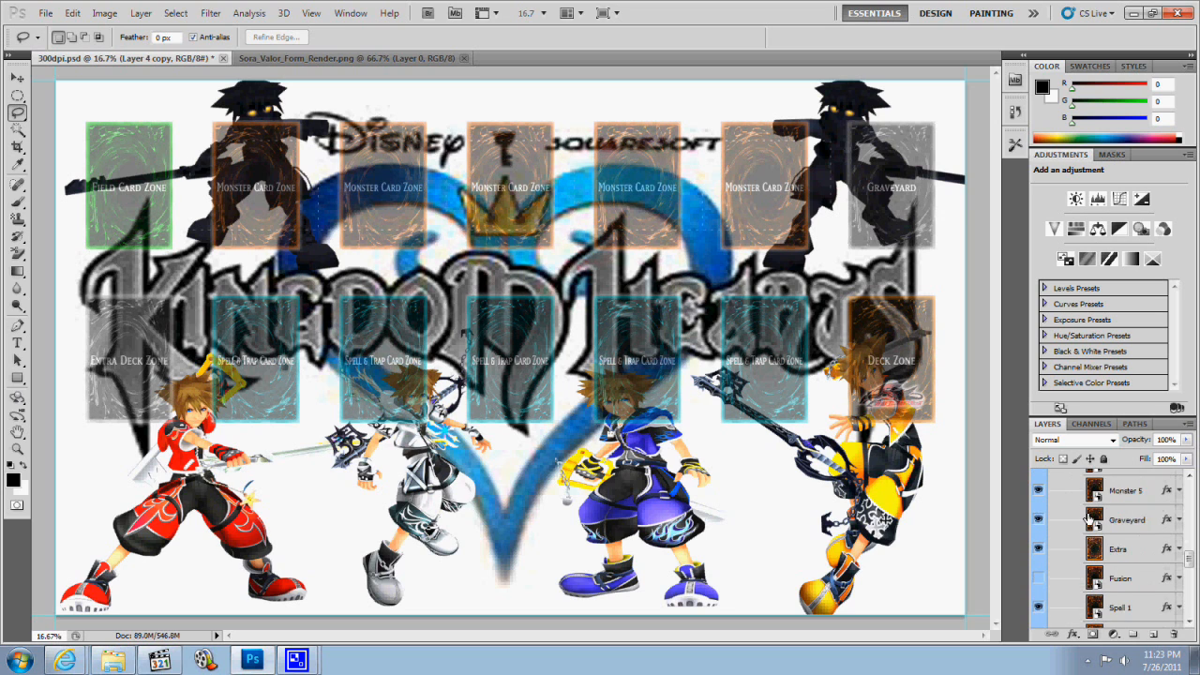
scroll(1088, 521, "up", 4)
scroll(1085, 525, "up", 3)
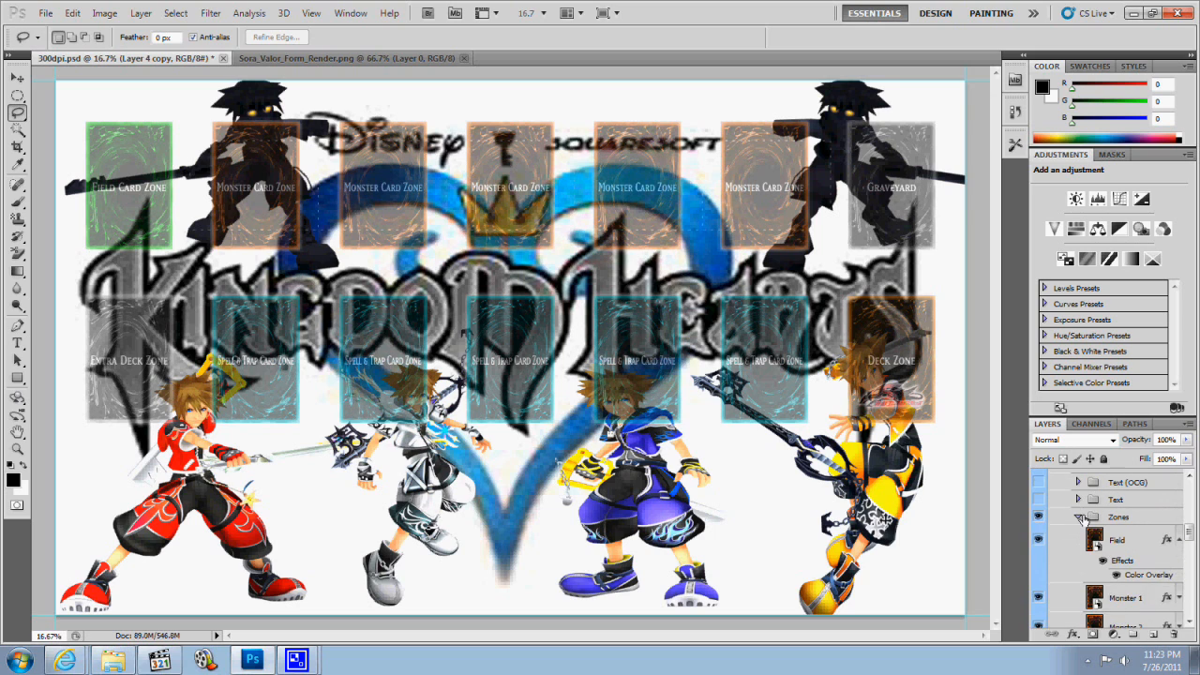
left_click(1080, 517)
- Examine the zone labels in the Text and Text (OCG) subgroups and toggle the Text (OCG) subgroup's visibility on and off
left_click(1078, 500)
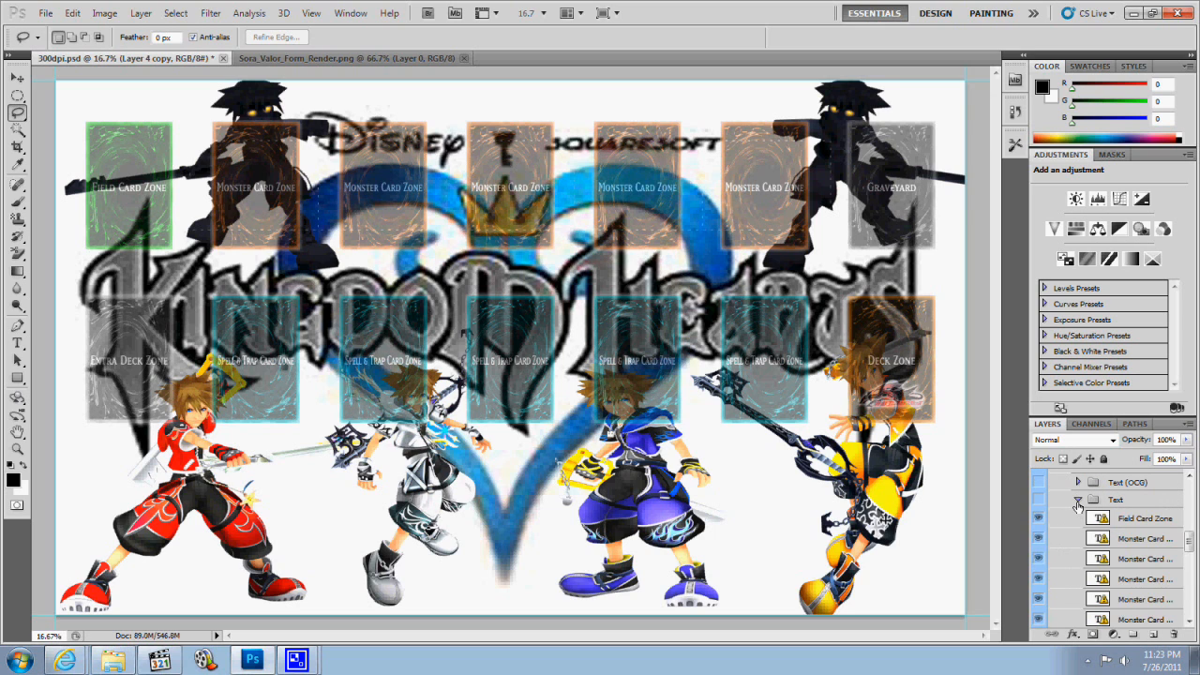
left_click(1077, 500)
left_click(1078, 483)
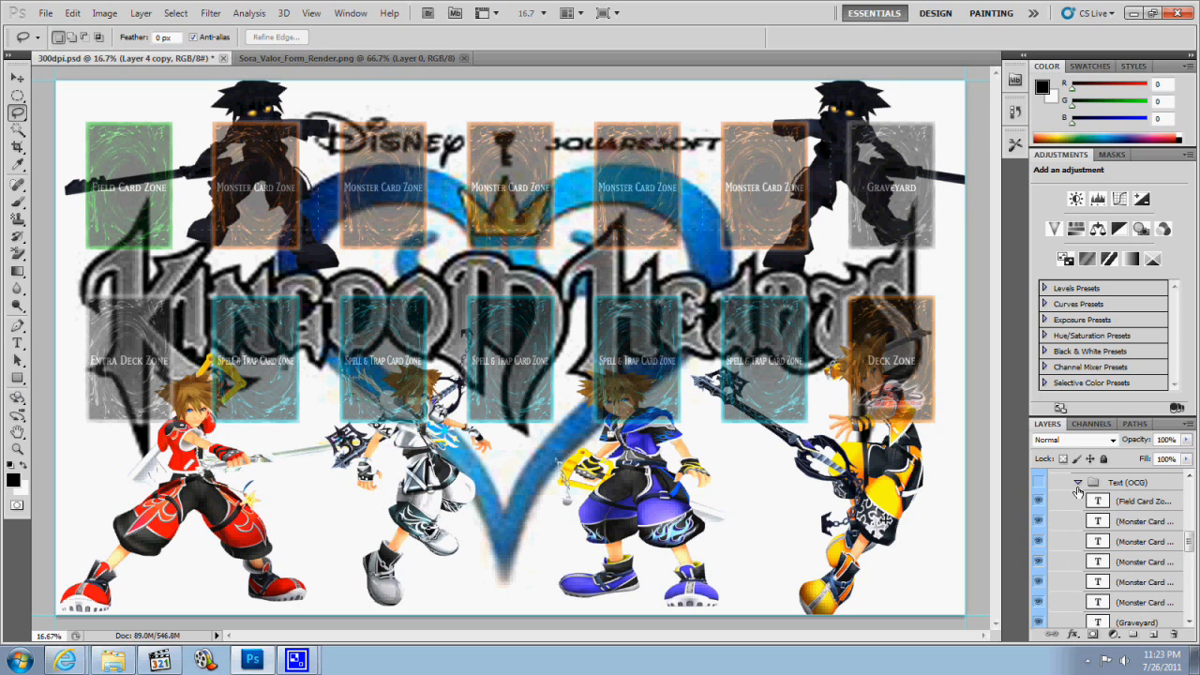
scroll(1075, 521, "down", 7)
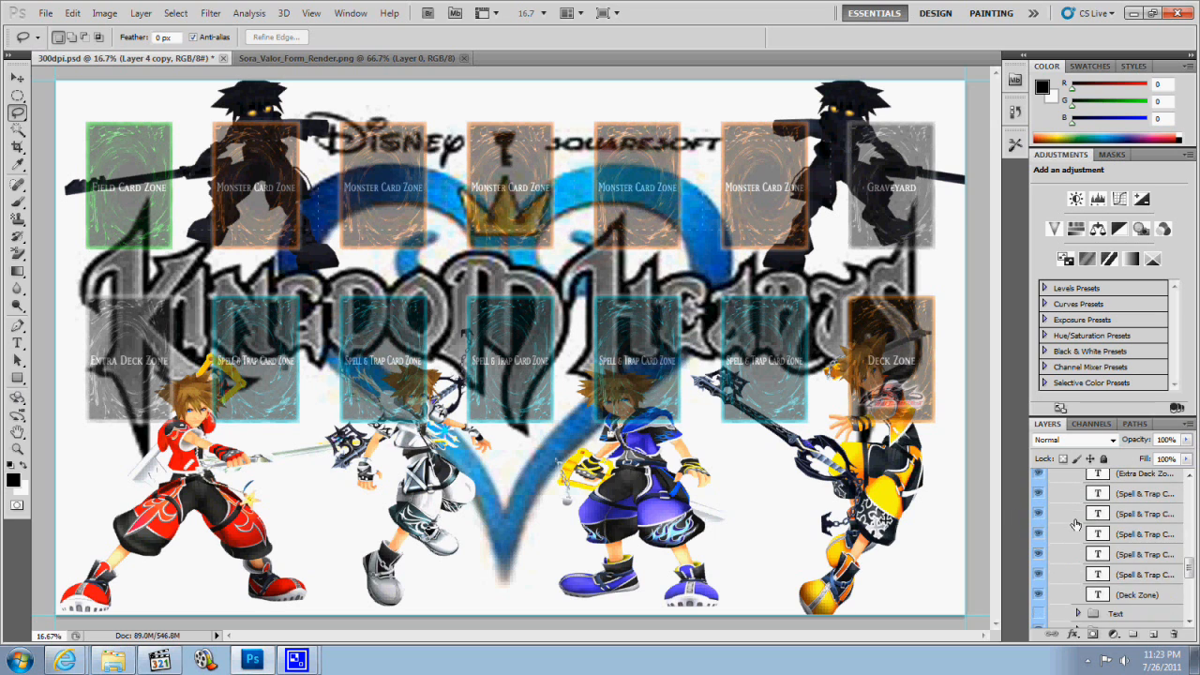
scroll(1079, 544, "up", 7)
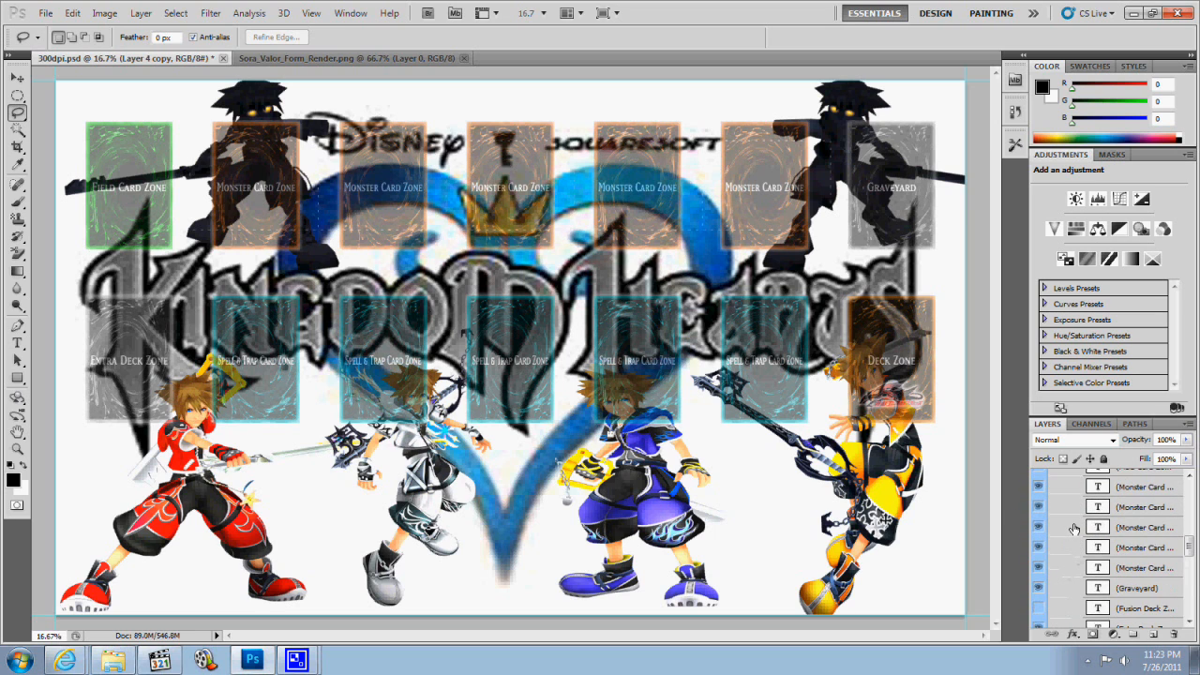
left_click(1036, 555)
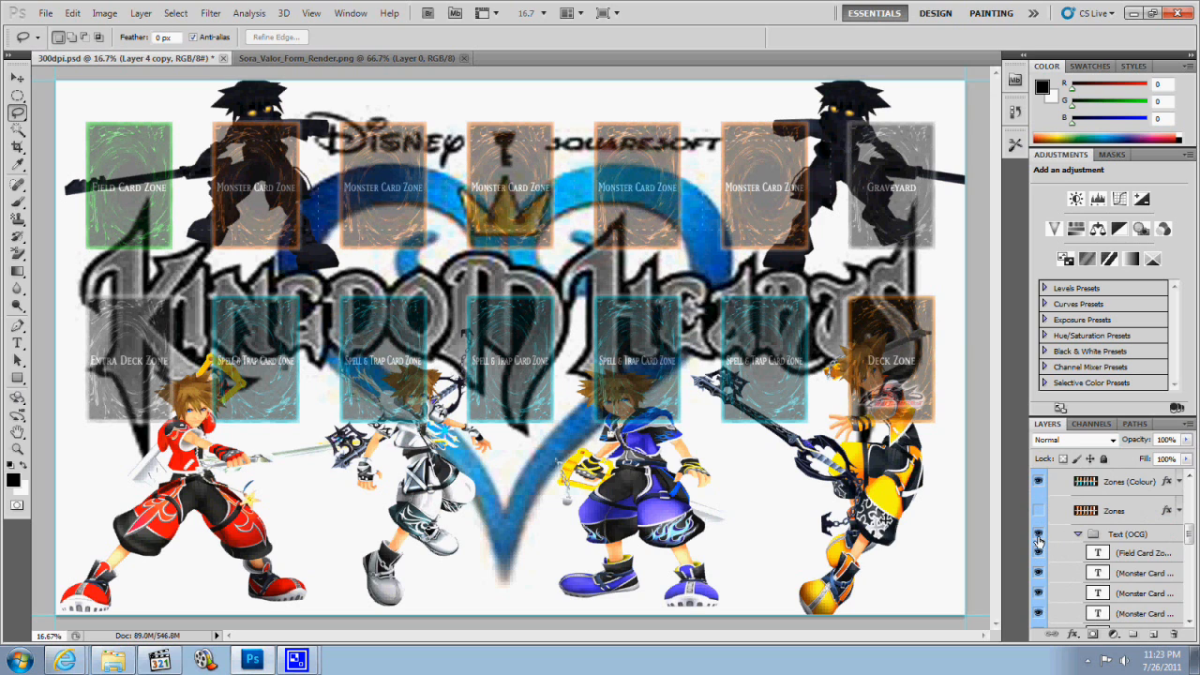
left_click(1040, 535)
- Look through the English zone labels in the Text subgroup of the Official group and collapse the text subgroups
scroll(1039, 542, "down", 6)
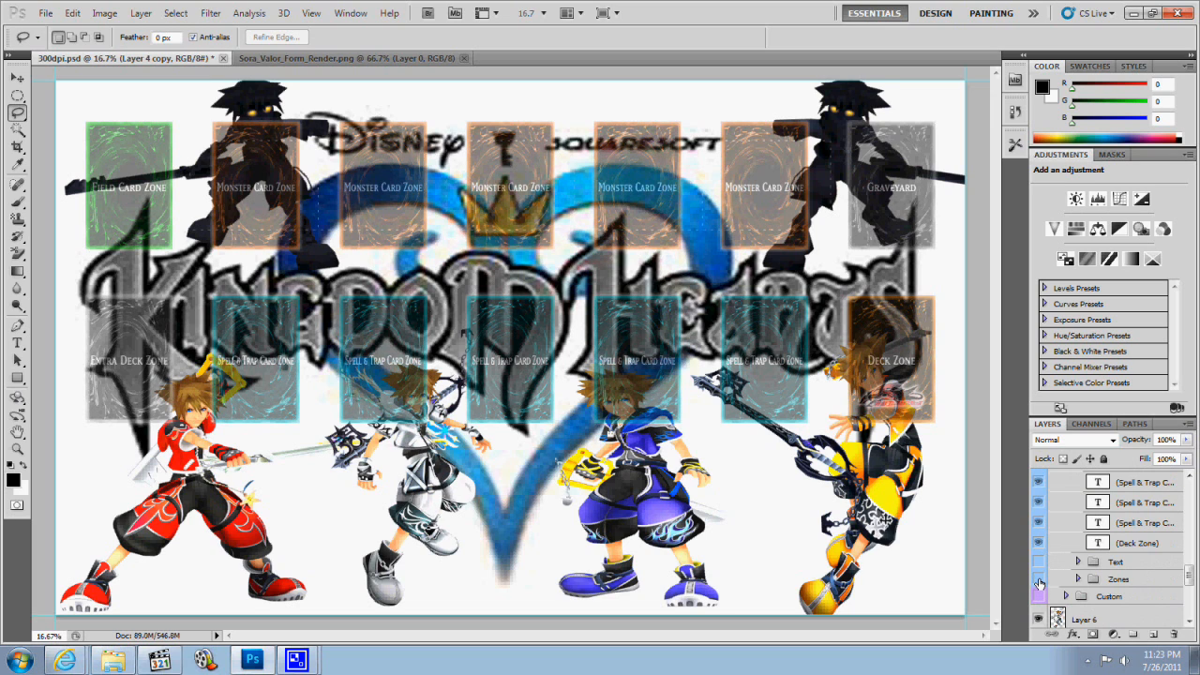
left_click(1079, 562)
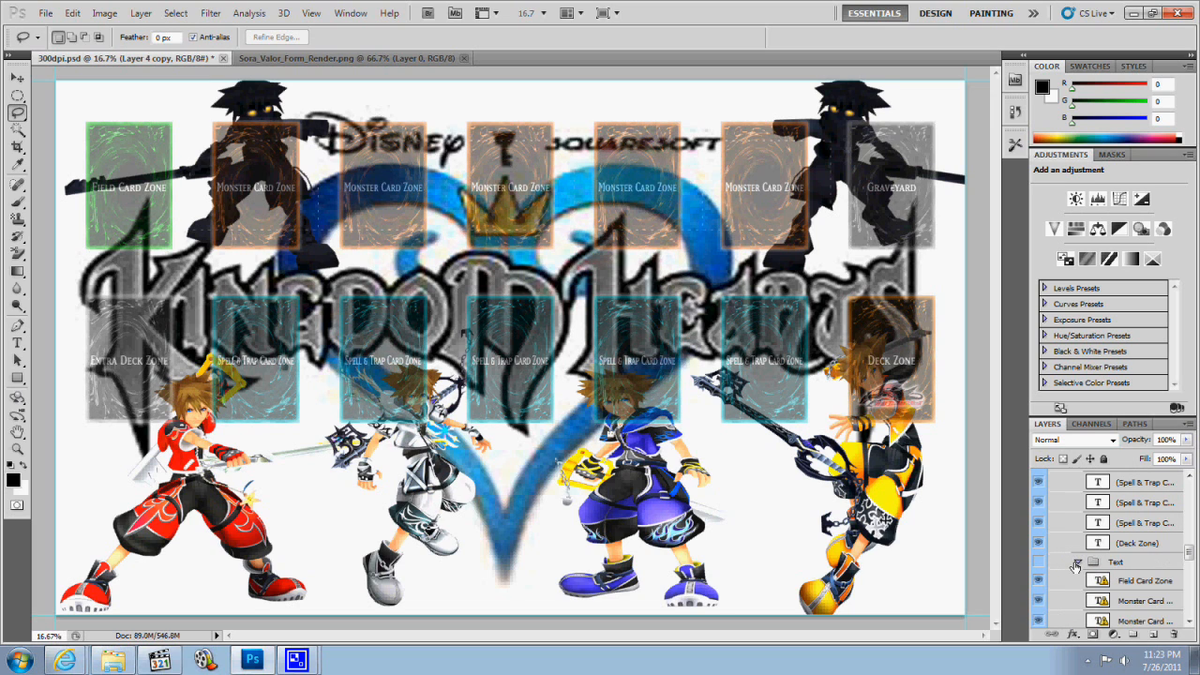
scroll(1062, 566, "down", 4)
scroll(1061, 562, "up", 2)
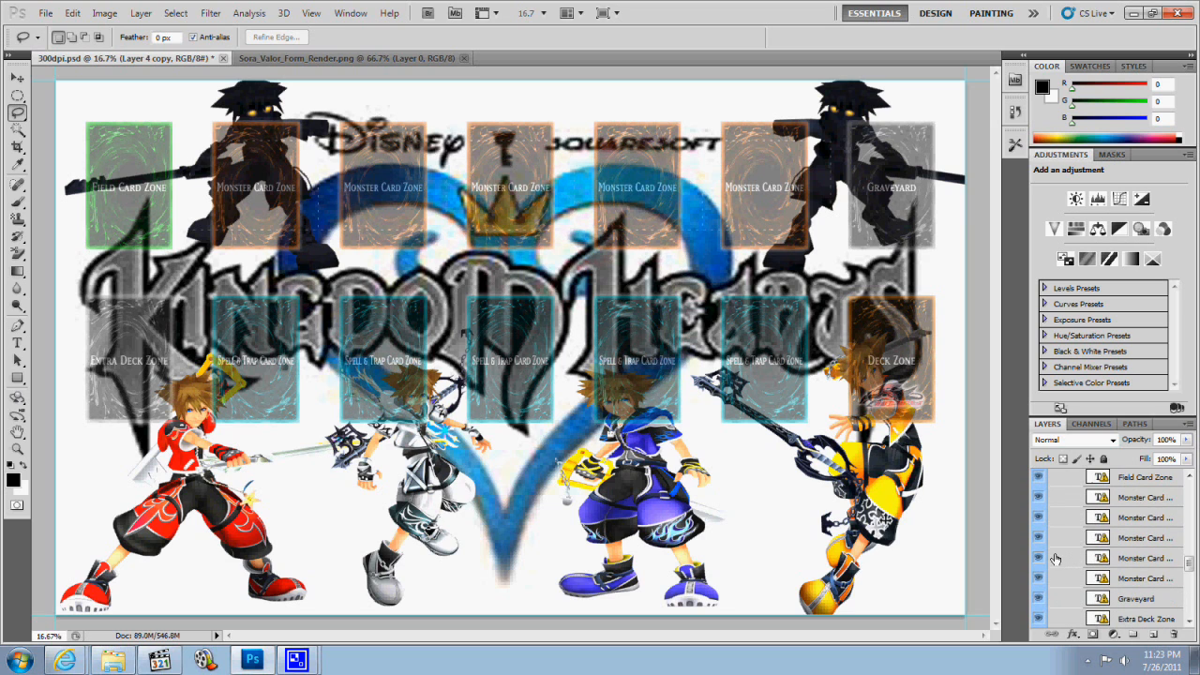
scroll(1051, 515, "up", 2)
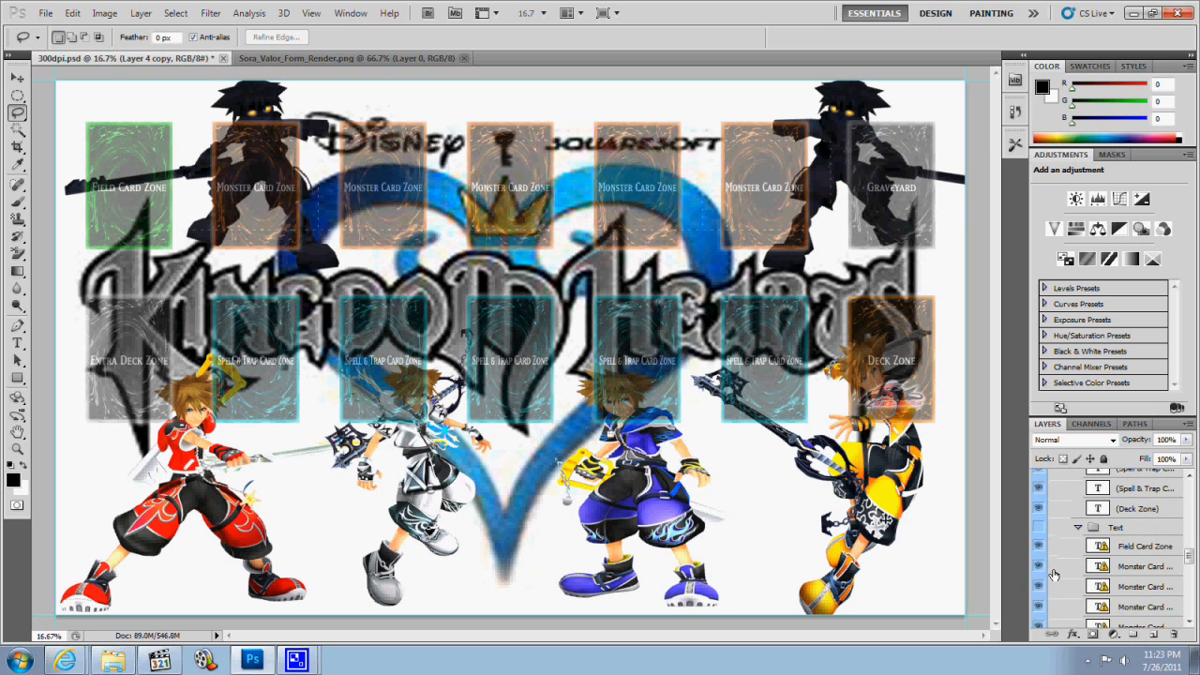
scroll(1064, 571, "up", 1)
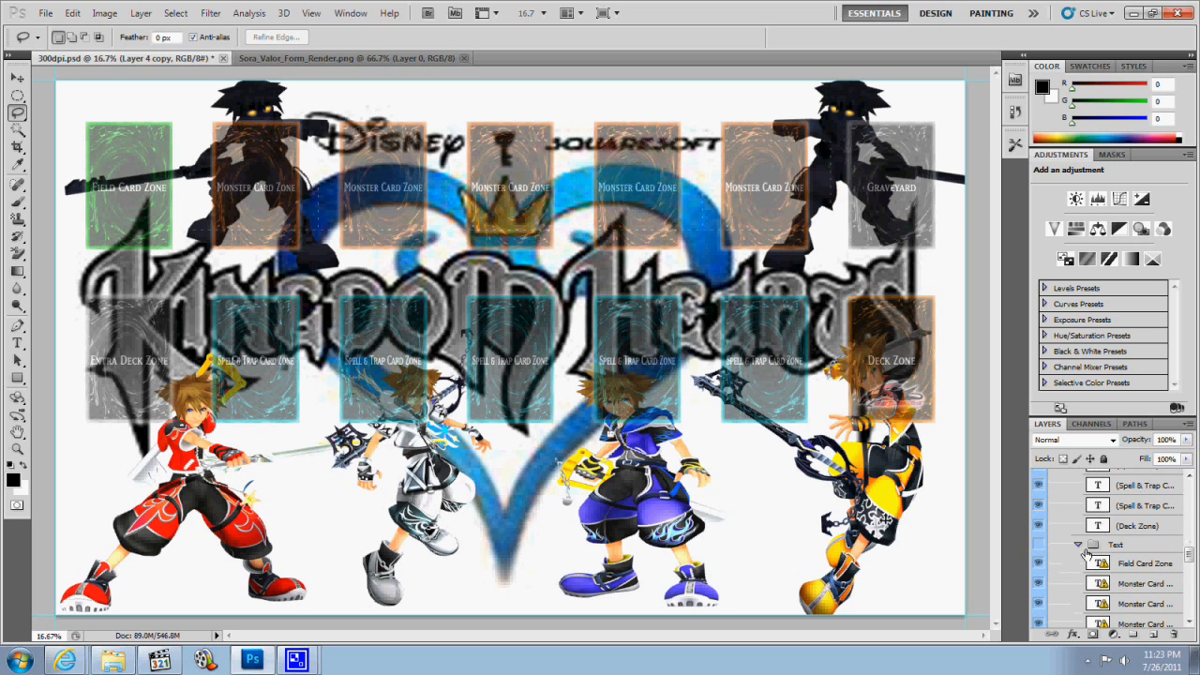
left_click(1078, 545)
scroll(1071, 544, "up", 5)
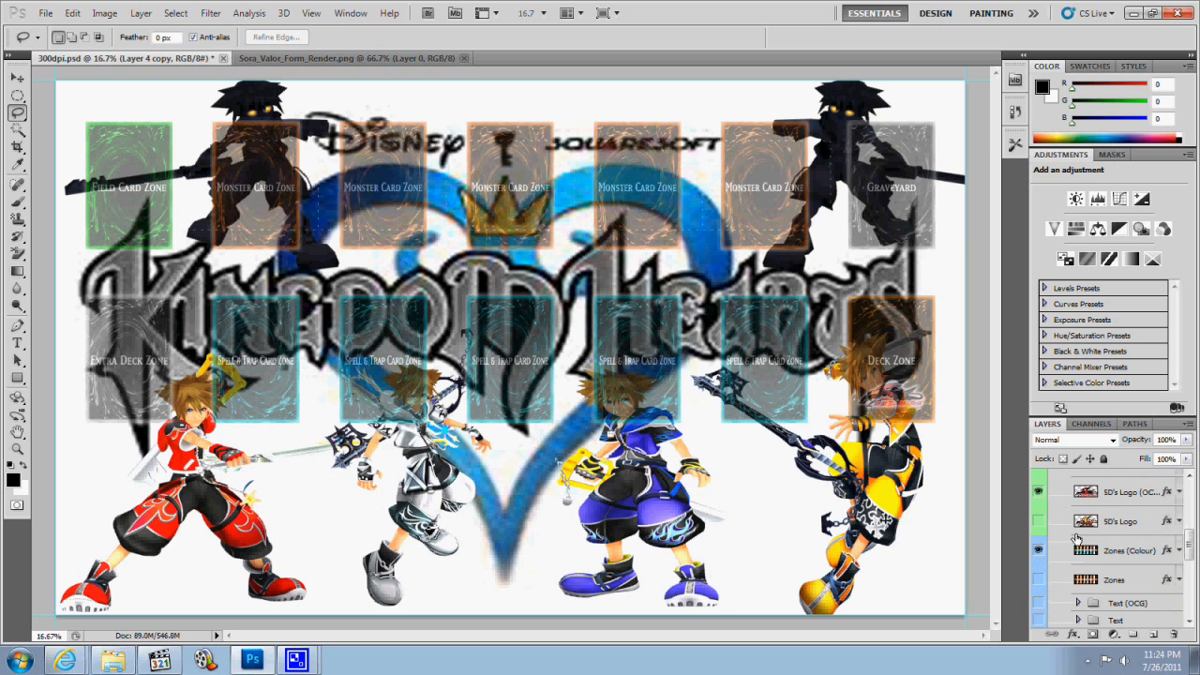
- Preview the Text (OCG) layer's labels in place of the Text layer, restore the Text layer, and collapse the Official subgroup
scroll(1074, 542, "up", 5)
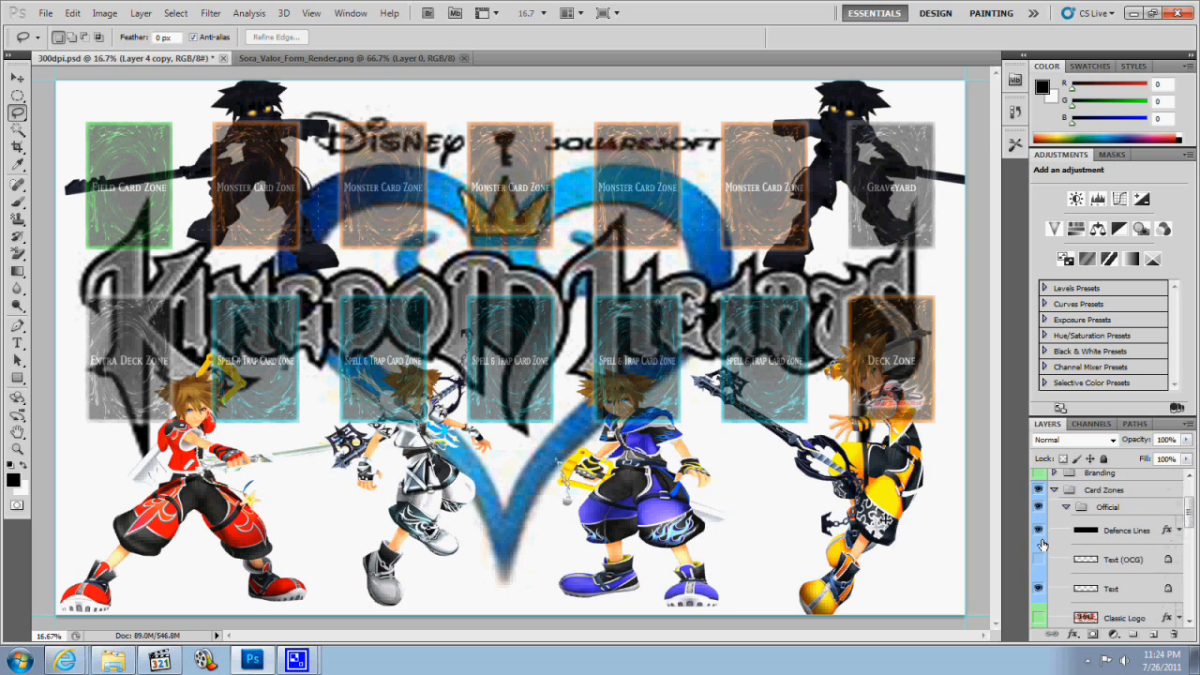
left_click(1037, 589)
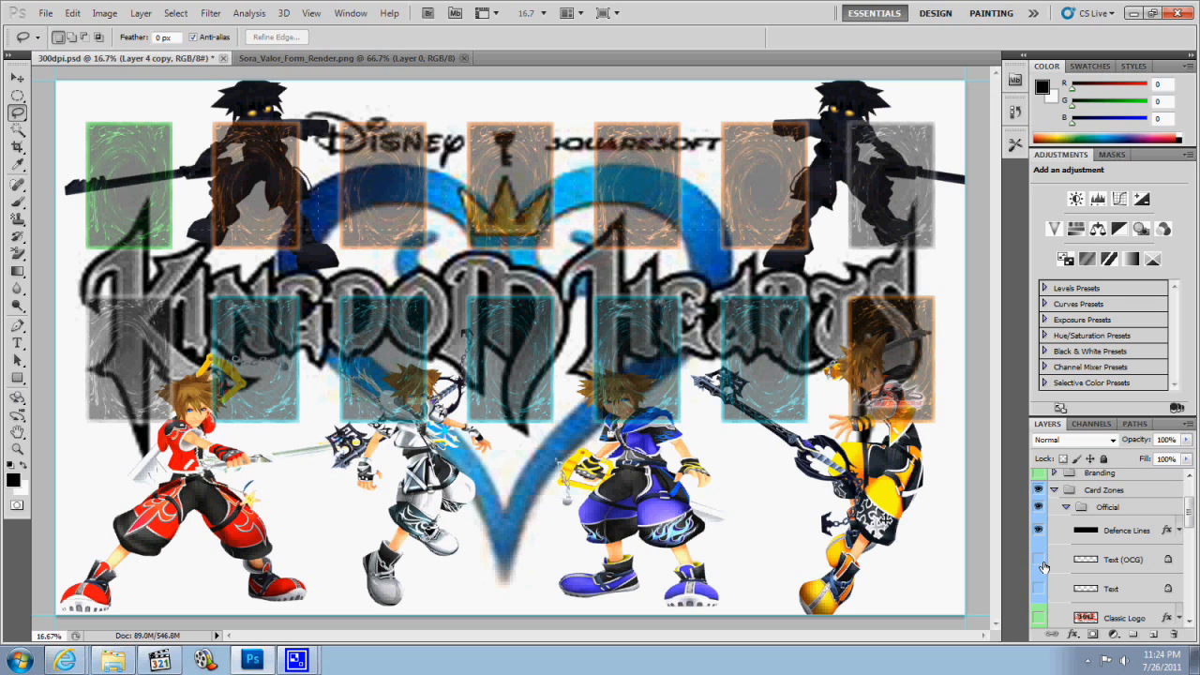
left_click(1038, 560)
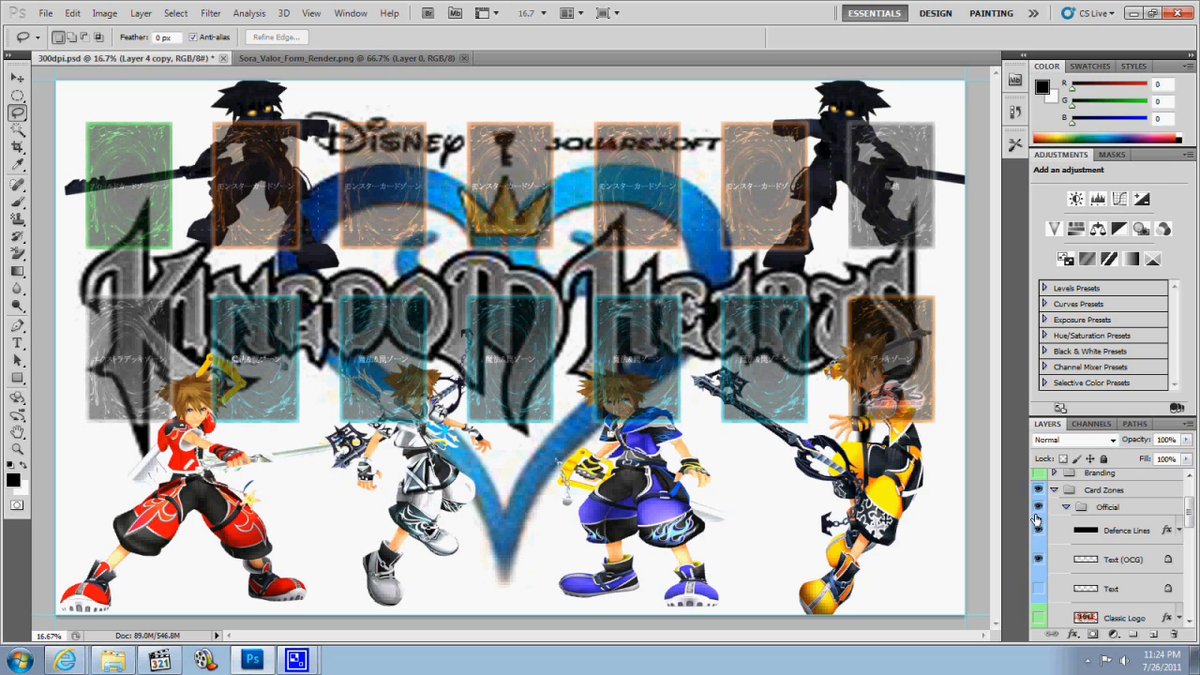
right_click(2, 670)
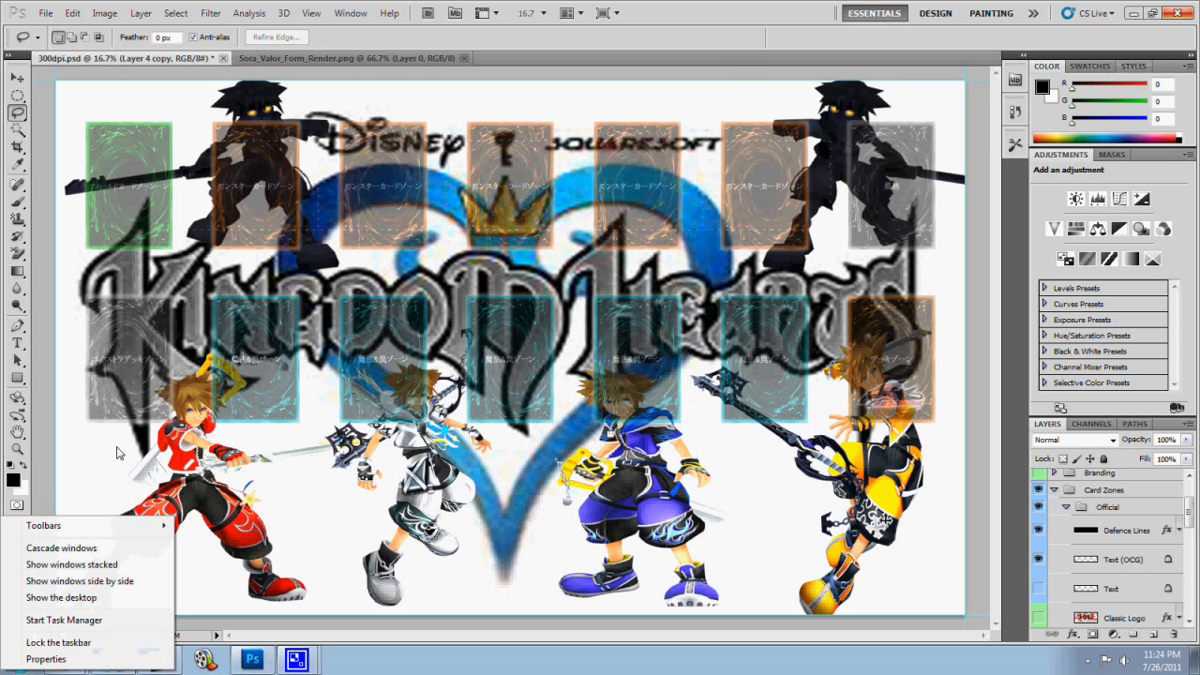
left_click(371, 501)
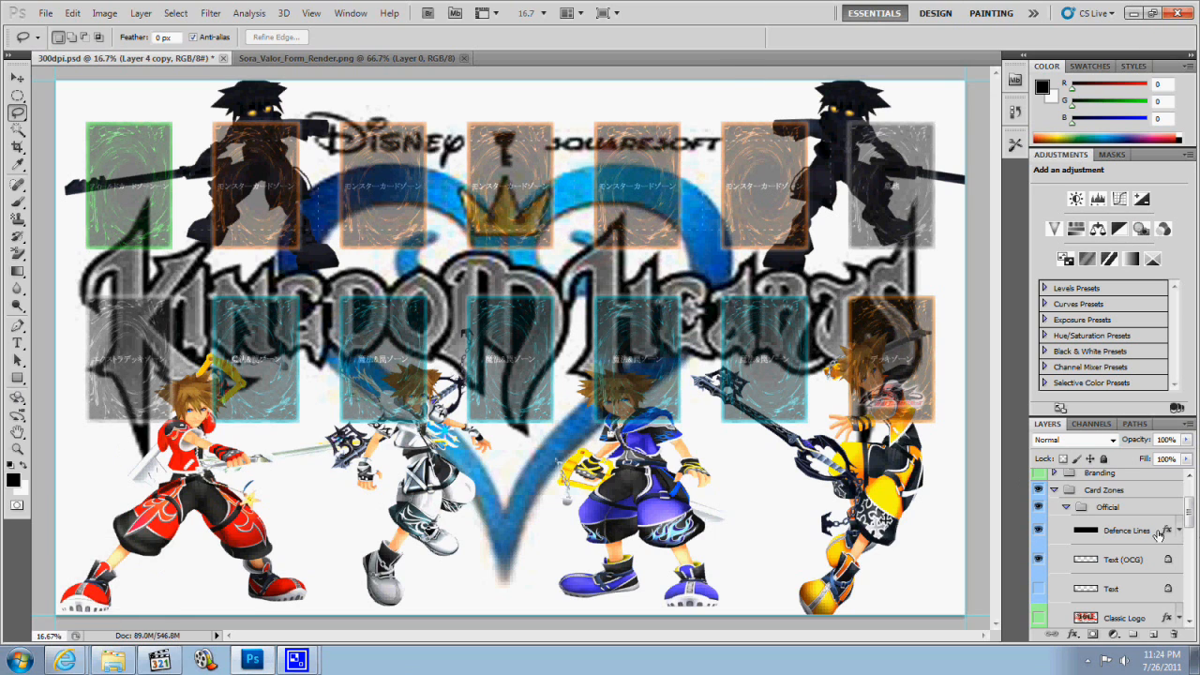
left_click(1039, 589)
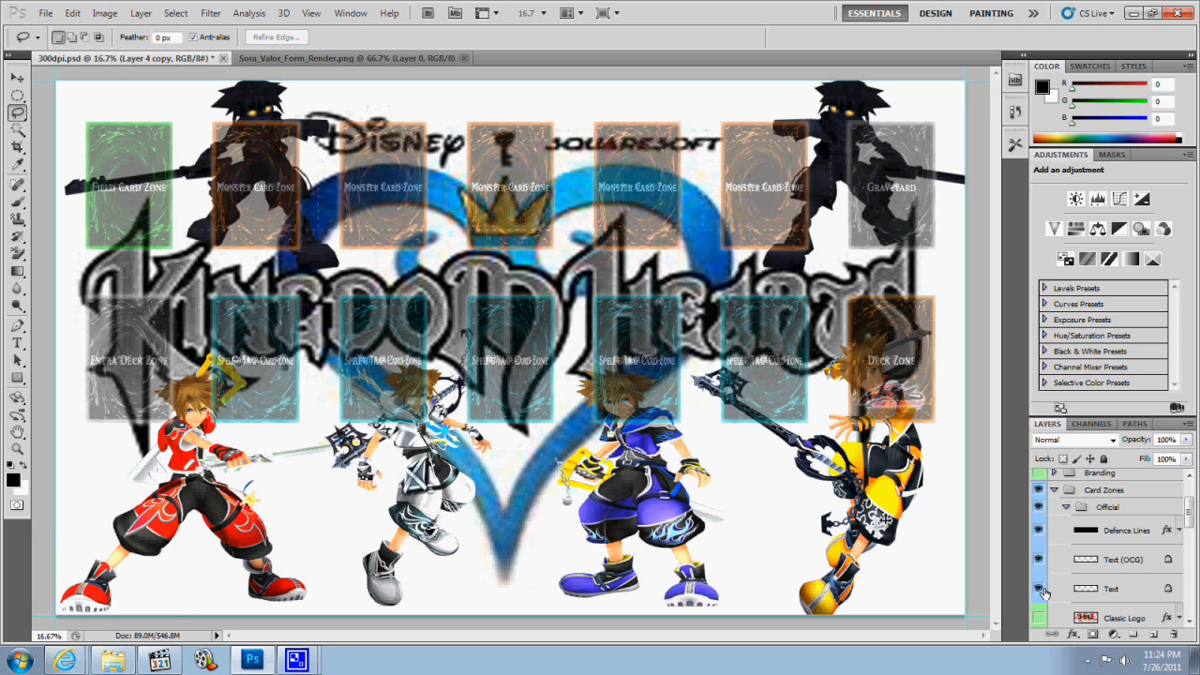
left_click(1039, 589)
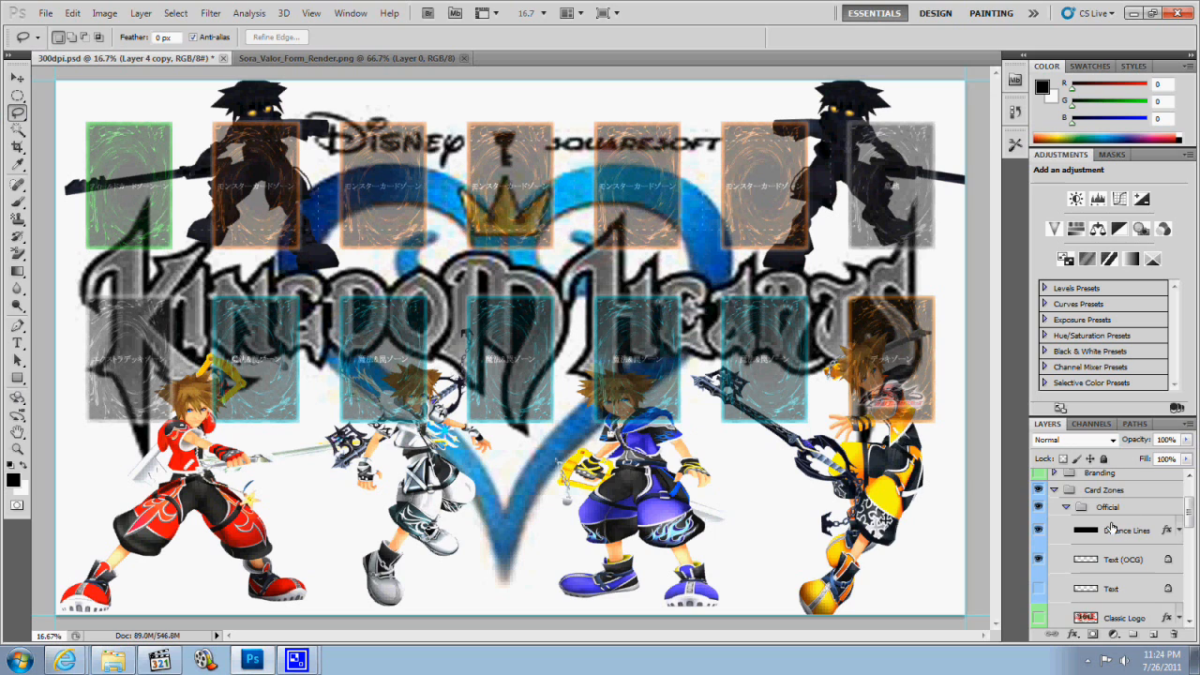
scroll(1111, 528, "up", 1)
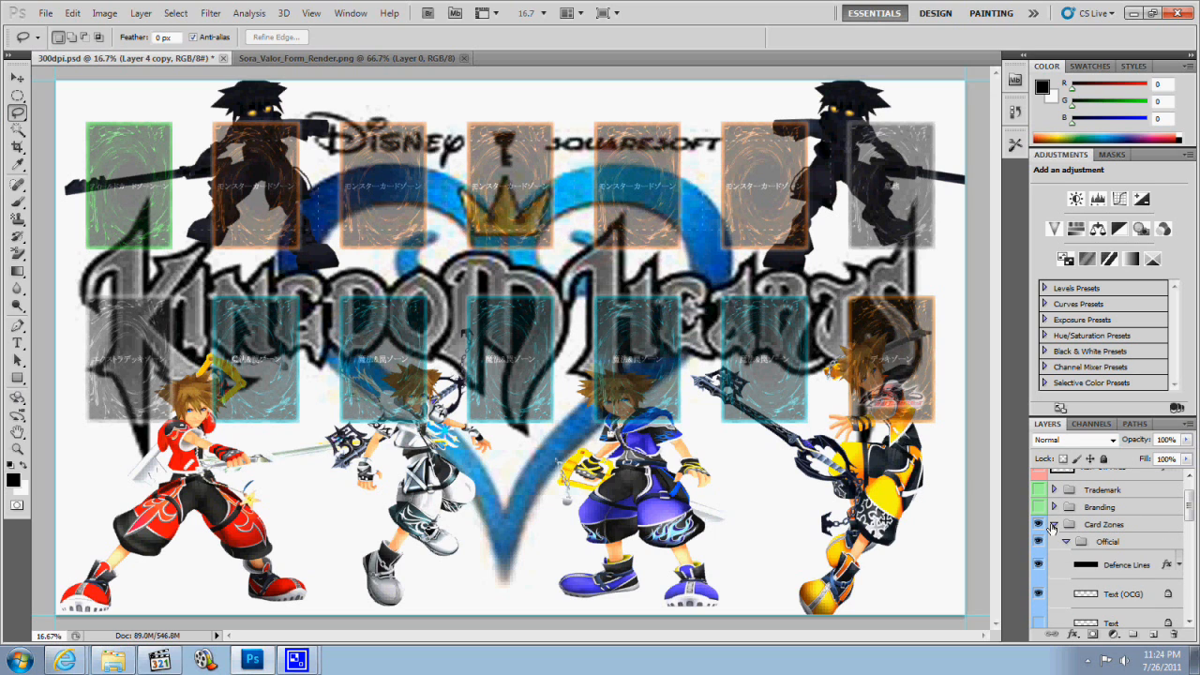
left_click(1038, 593)
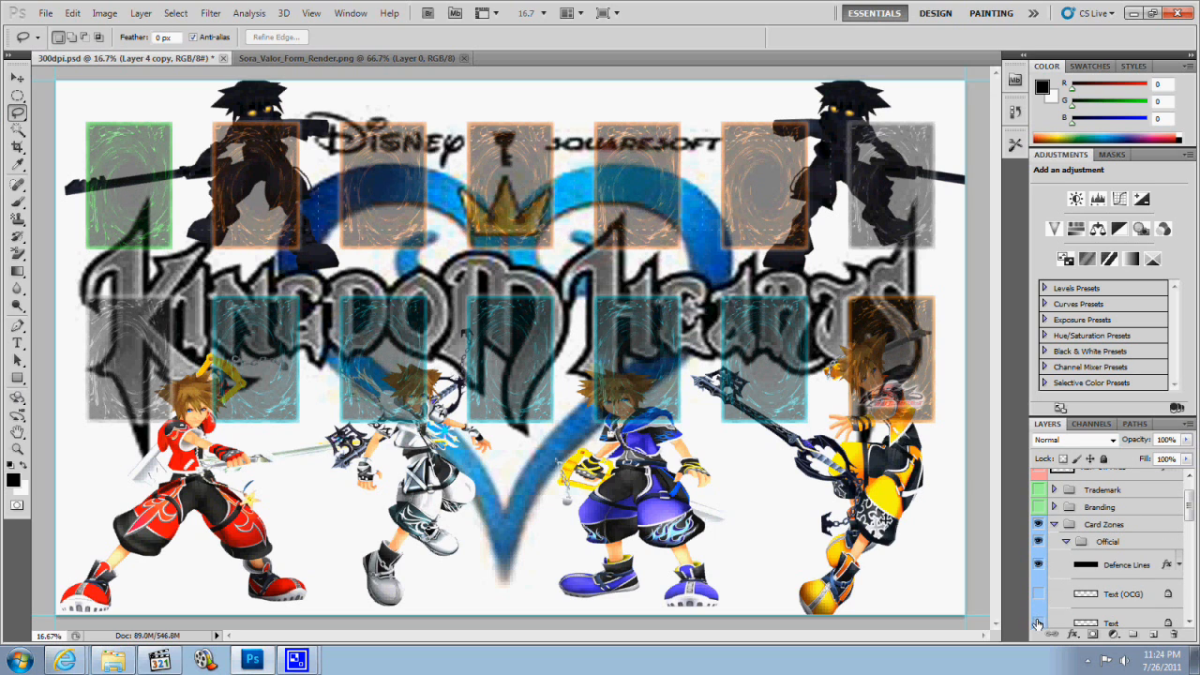
left_click(1038, 624)
left_click(1067, 541)
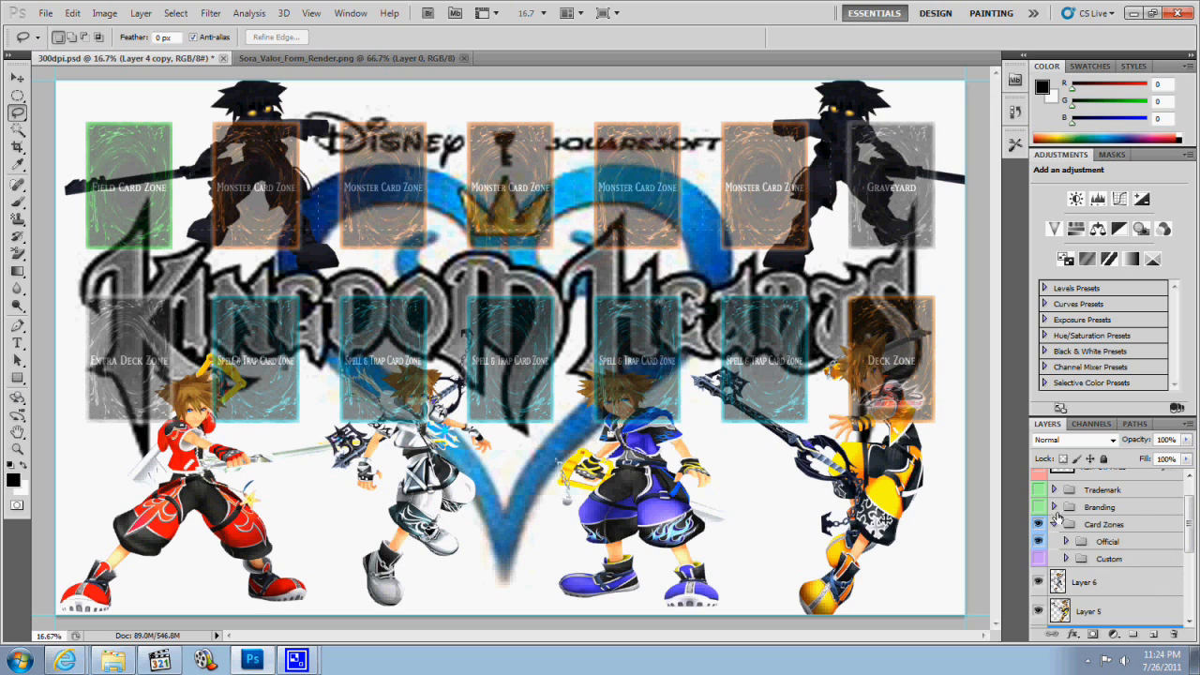
- Review the copyright text and logo layers inside the Branding group and collapse the group
left_click(1054, 506)
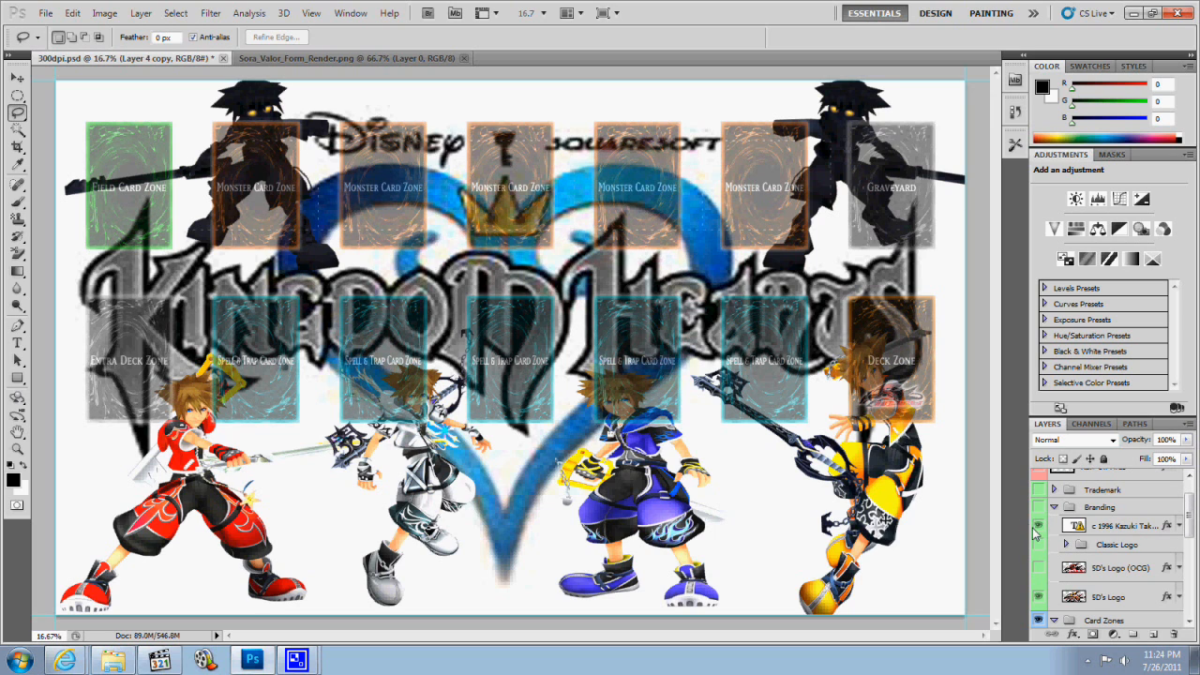
scroll(1038, 572, "up", 2)
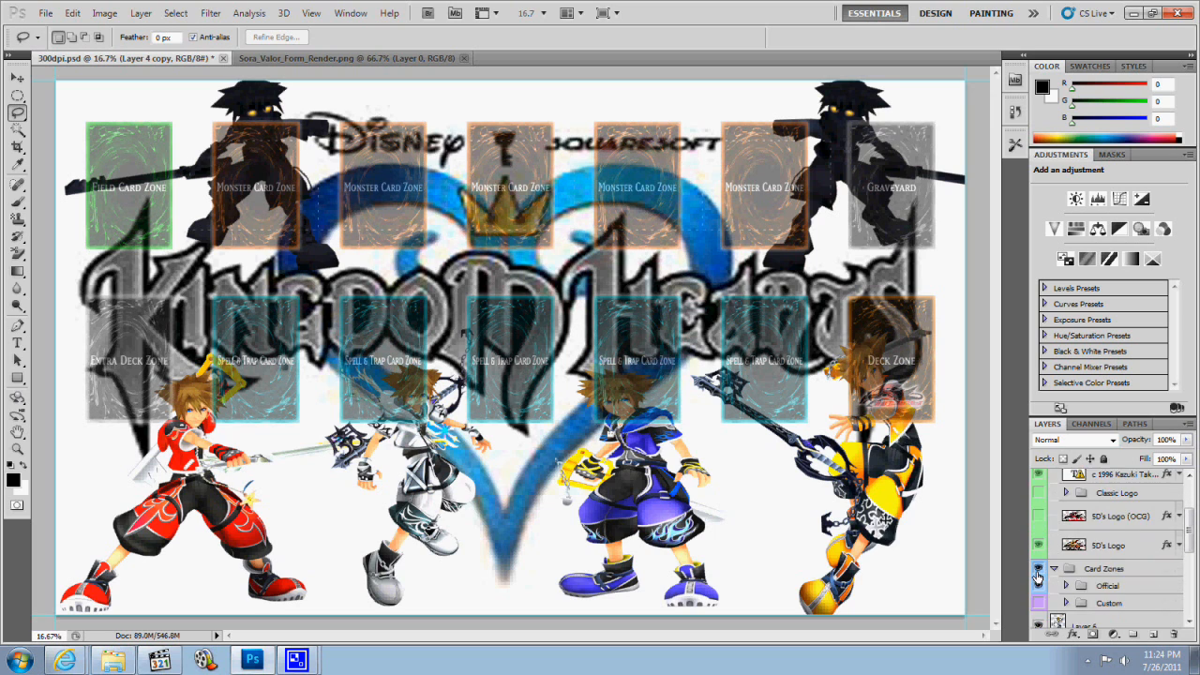
left_click(1054, 524)
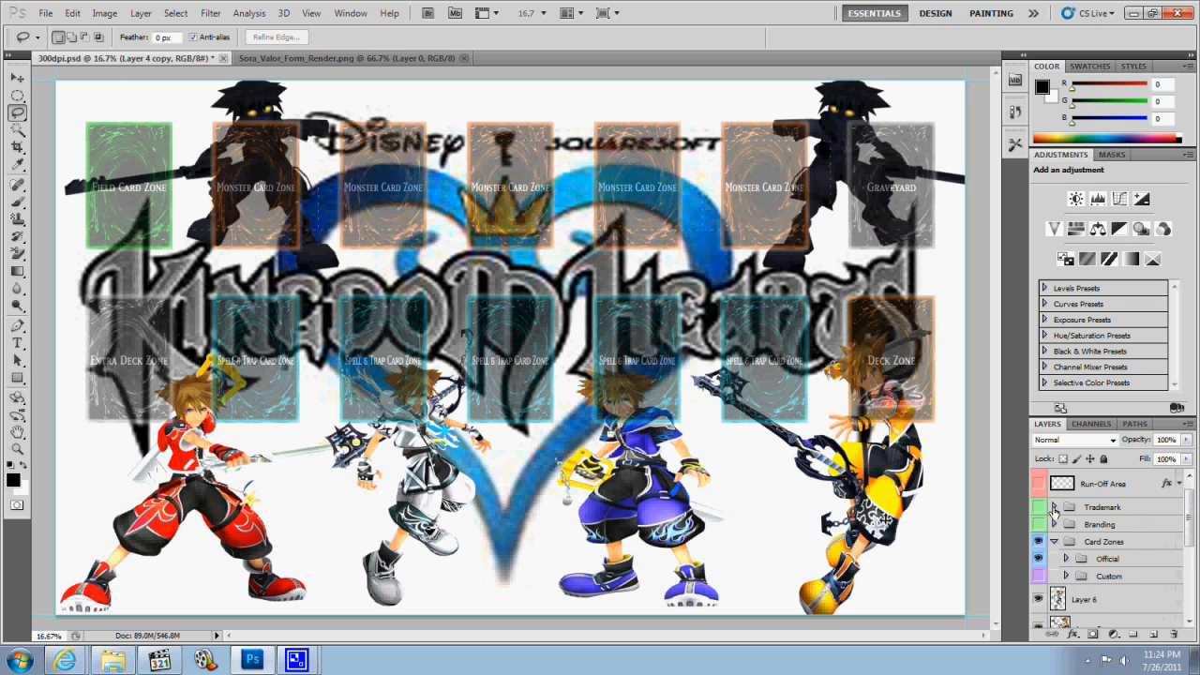
- Toggle the text and PJ Logo layers in the Trademark group to preview them, hide the group, and collapse it
left_click(1054, 506)
left_click(1041, 557)
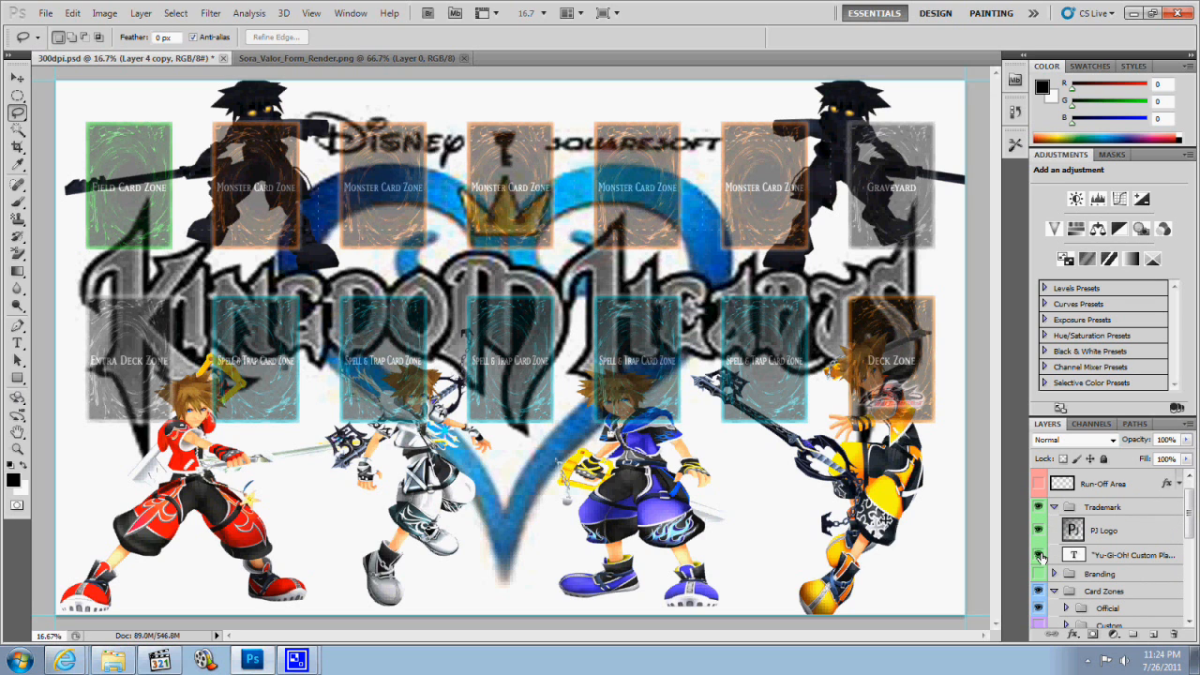
left_click(1039, 556)
left_click(1040, 556)
left_click(1041, 557)
left_click(1039, 532)
left_click(1041, 511)
left_click(1054, 507)
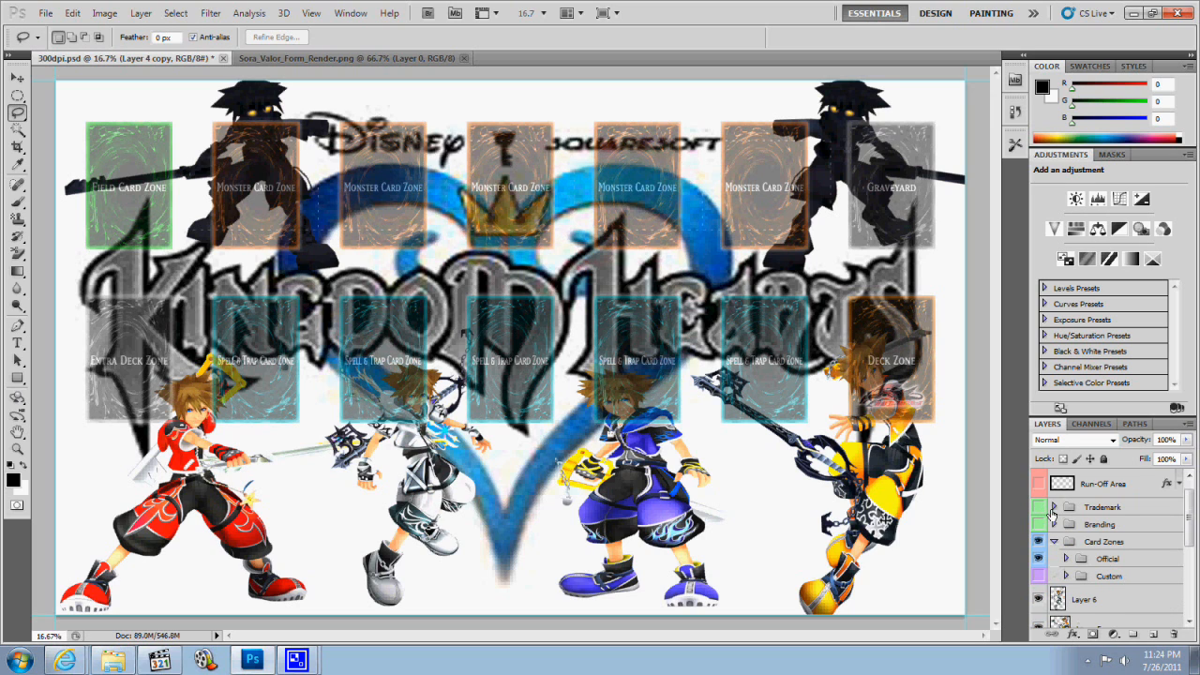
- Preview the Run-Off Area border over the playmat and hide it again
left_click(1038, 484)
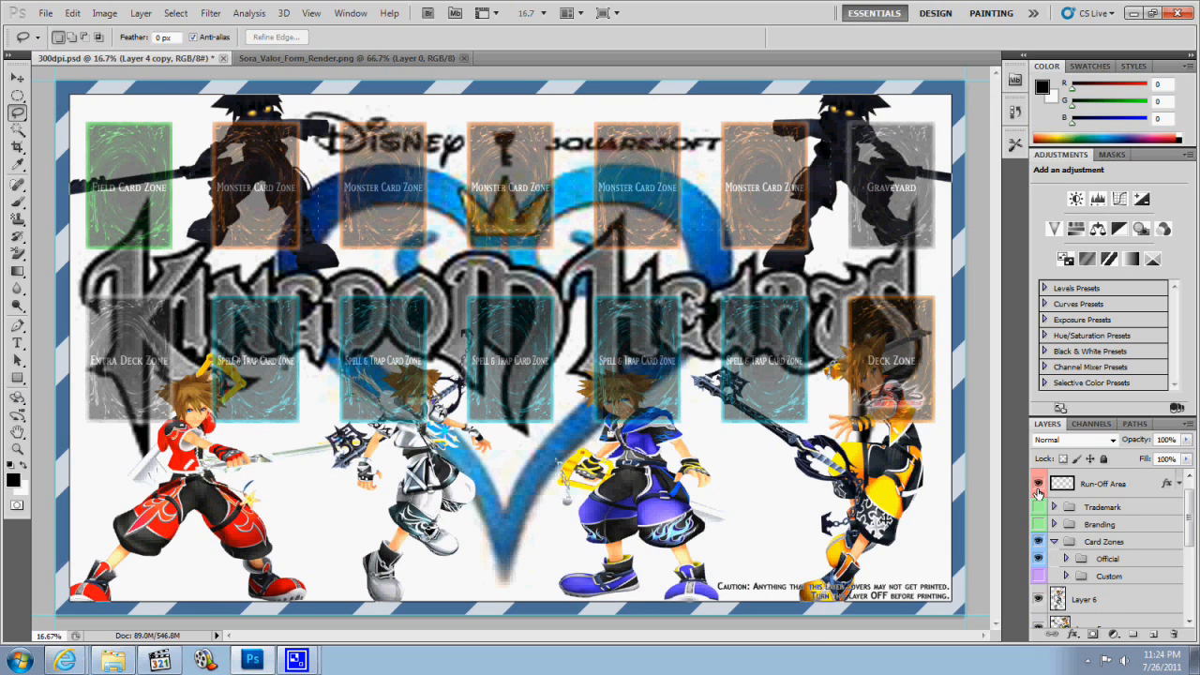
left_click(1038, 484)
left_click(1037, 483)
- Make the Theft Prevention group visible to overlay its frame and watermark on the playmat
scroll(1038, 483, "up", 1)
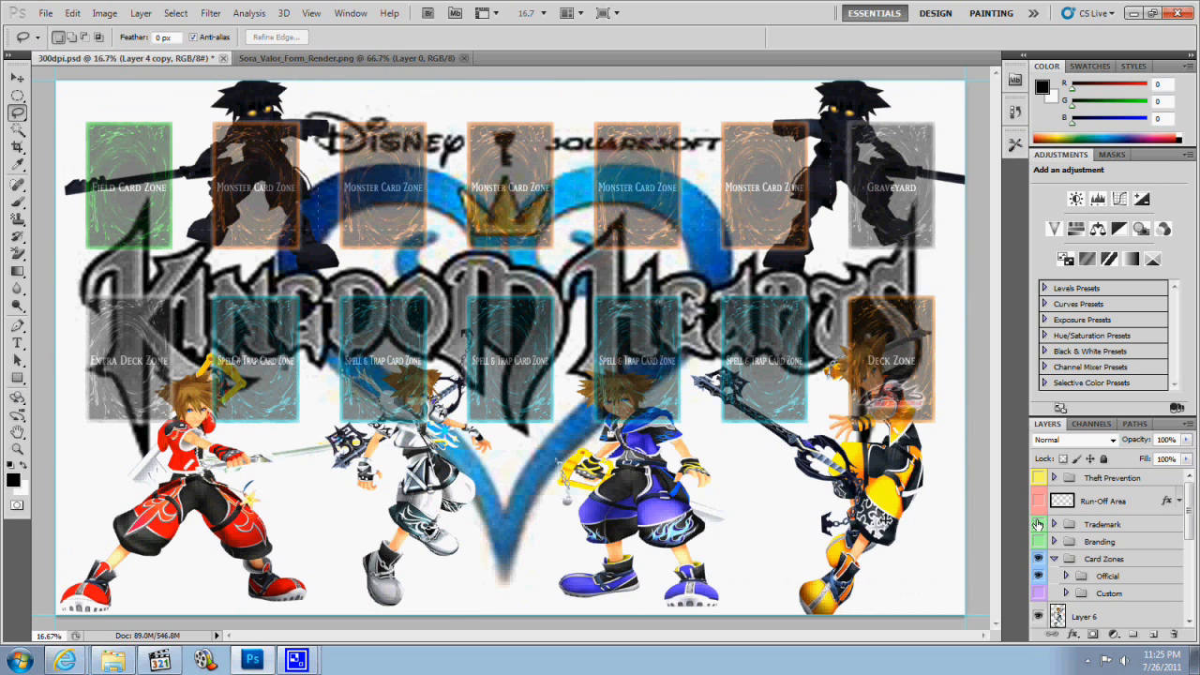
left_click(1038, 480)
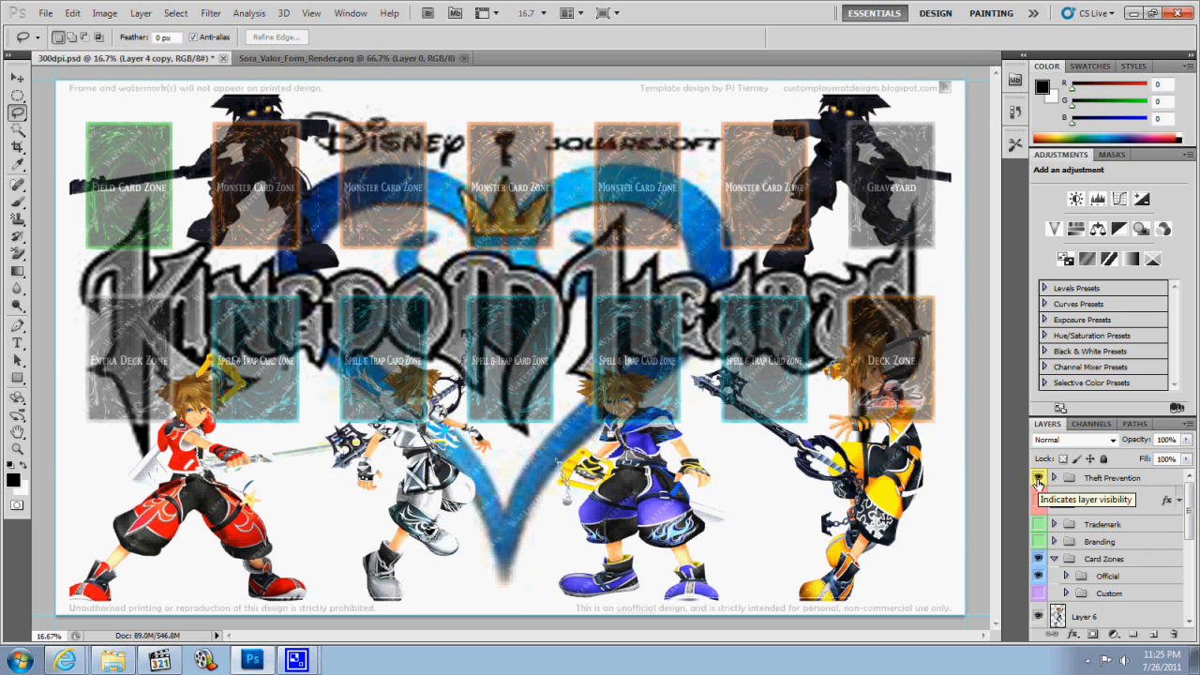
- Hide the Theft Prevention group and move Layer 6 with the white-outfit Sora above the Card Zones group, toggling its visibility to check
left_click(1038, 479)
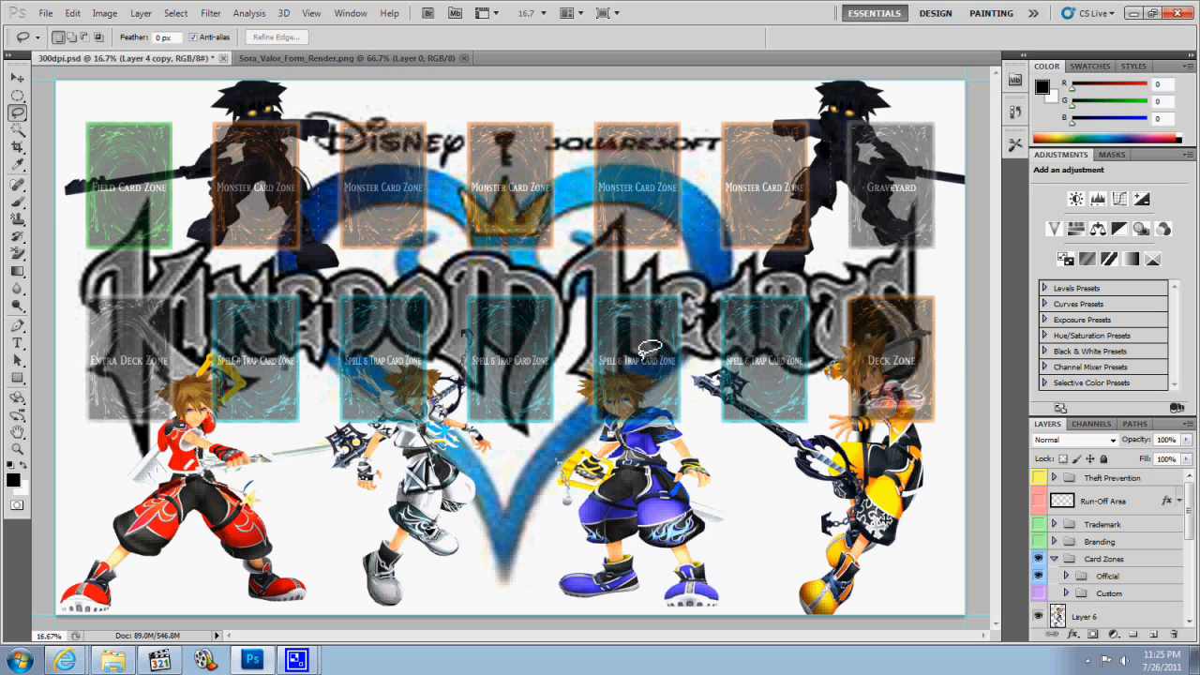
scroll(1088, 508, "down", 4)
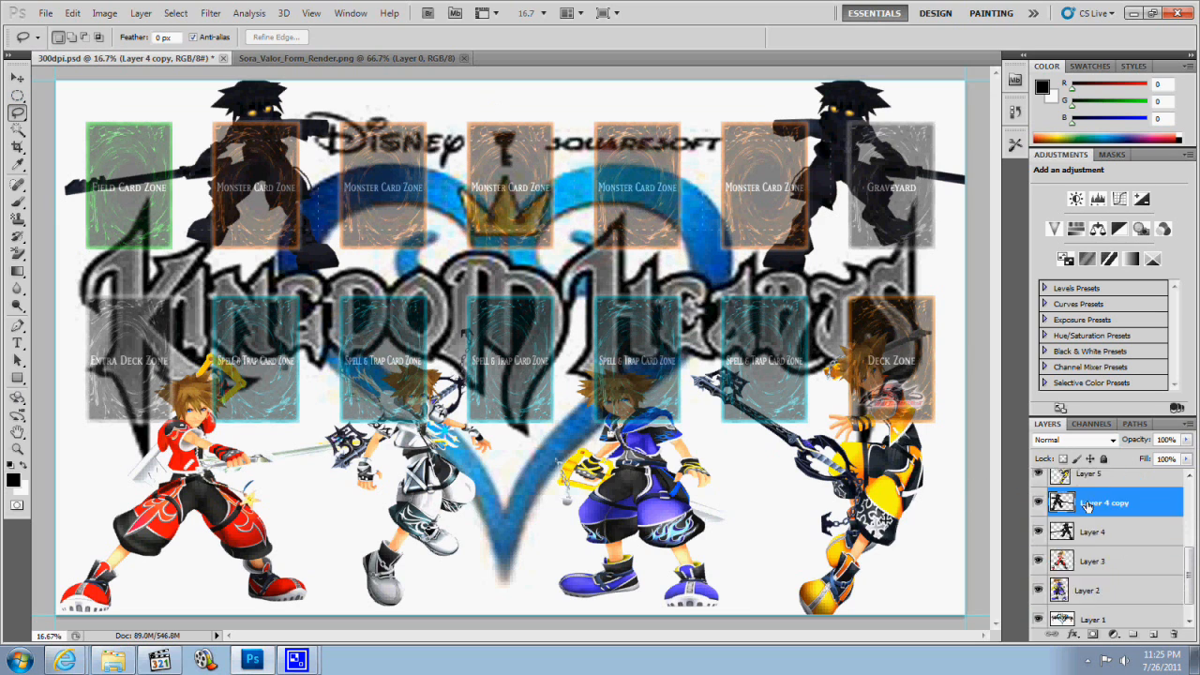
left_click(1087, 511)
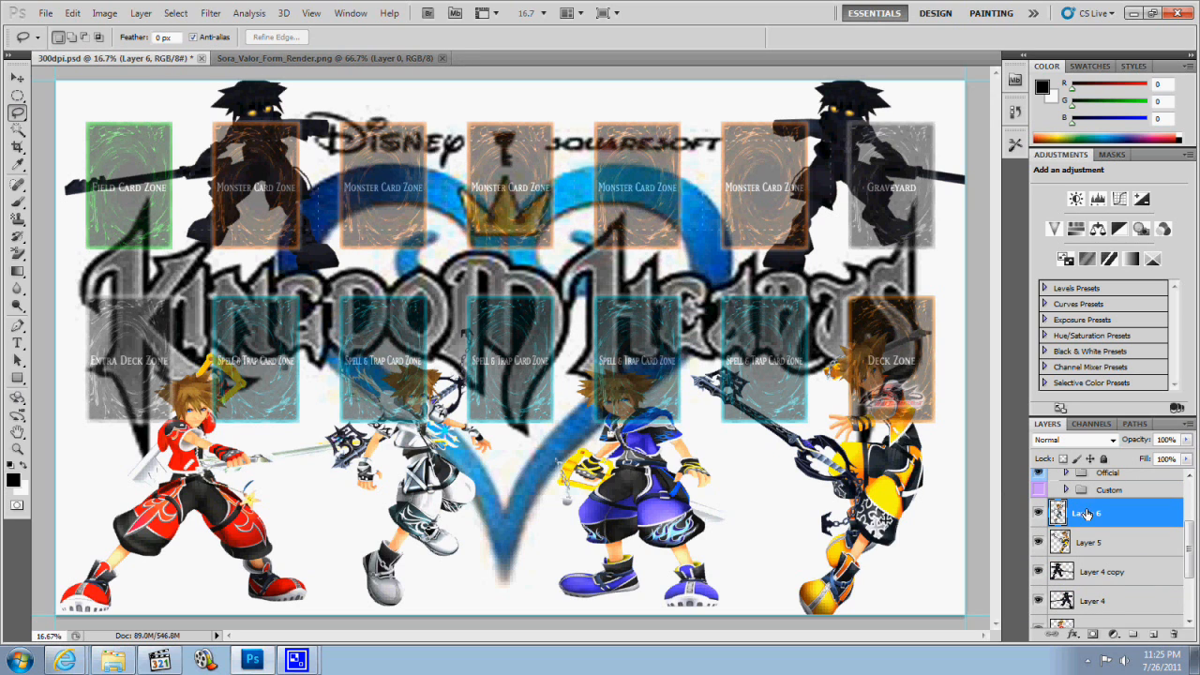
scroll(1091, 553, "up", 3)
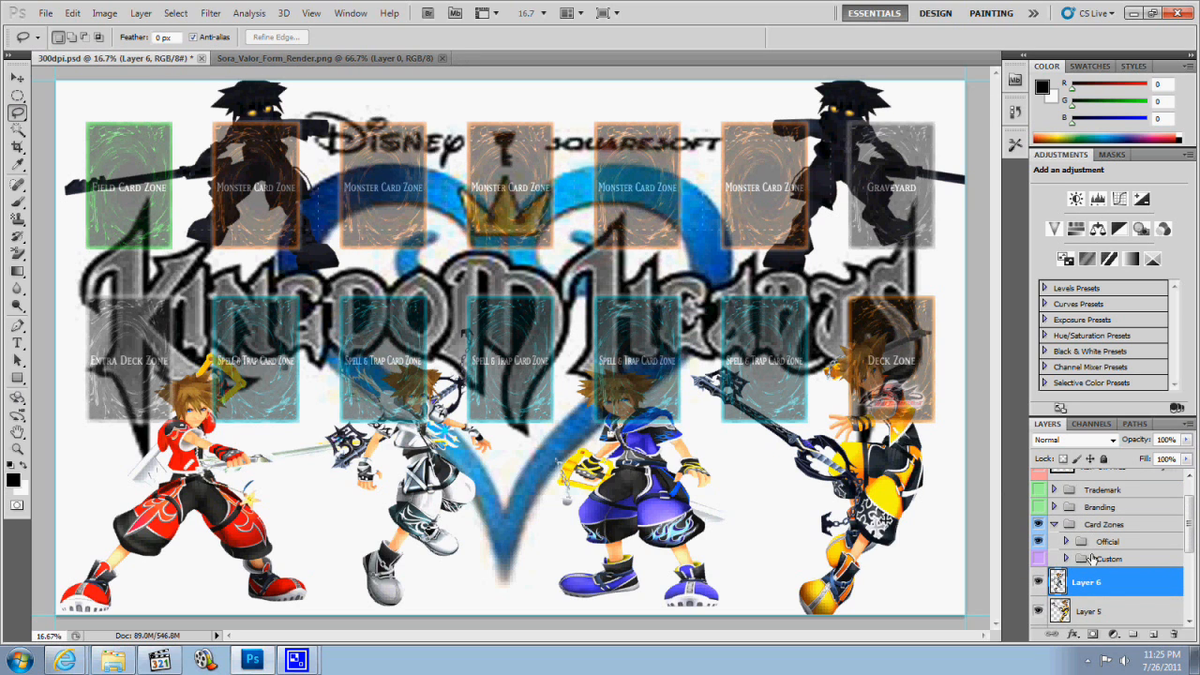
left_click_drag(1085, 583, 1067, 514)
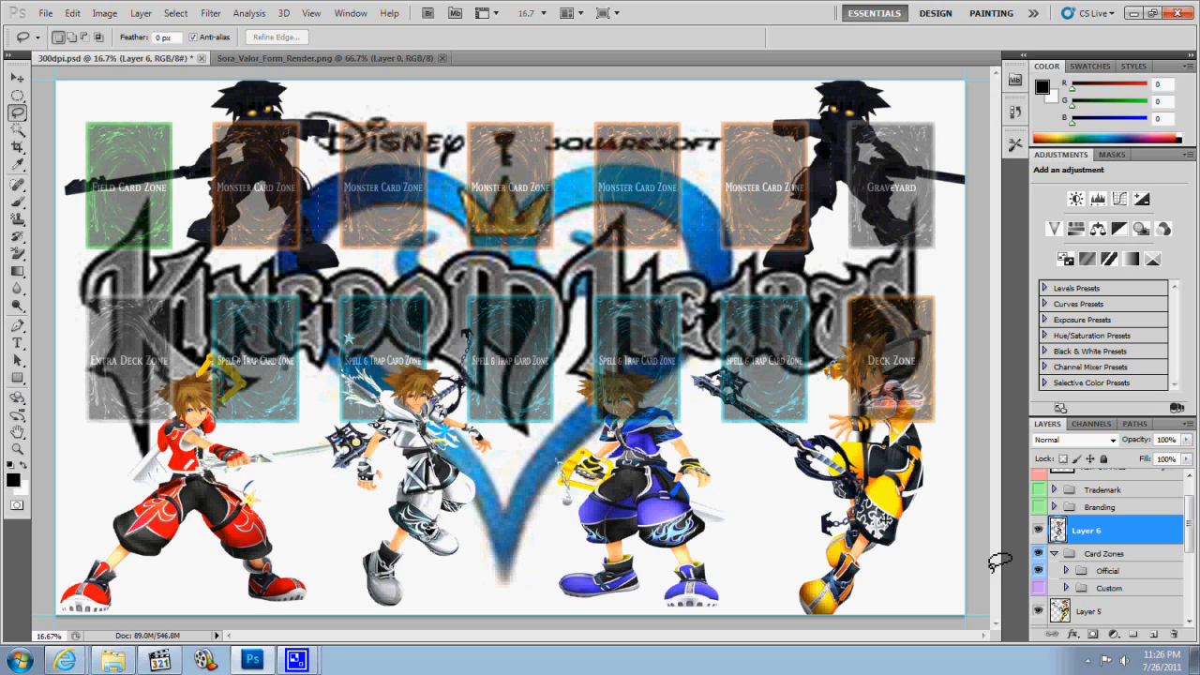
left_click(1038, 530)
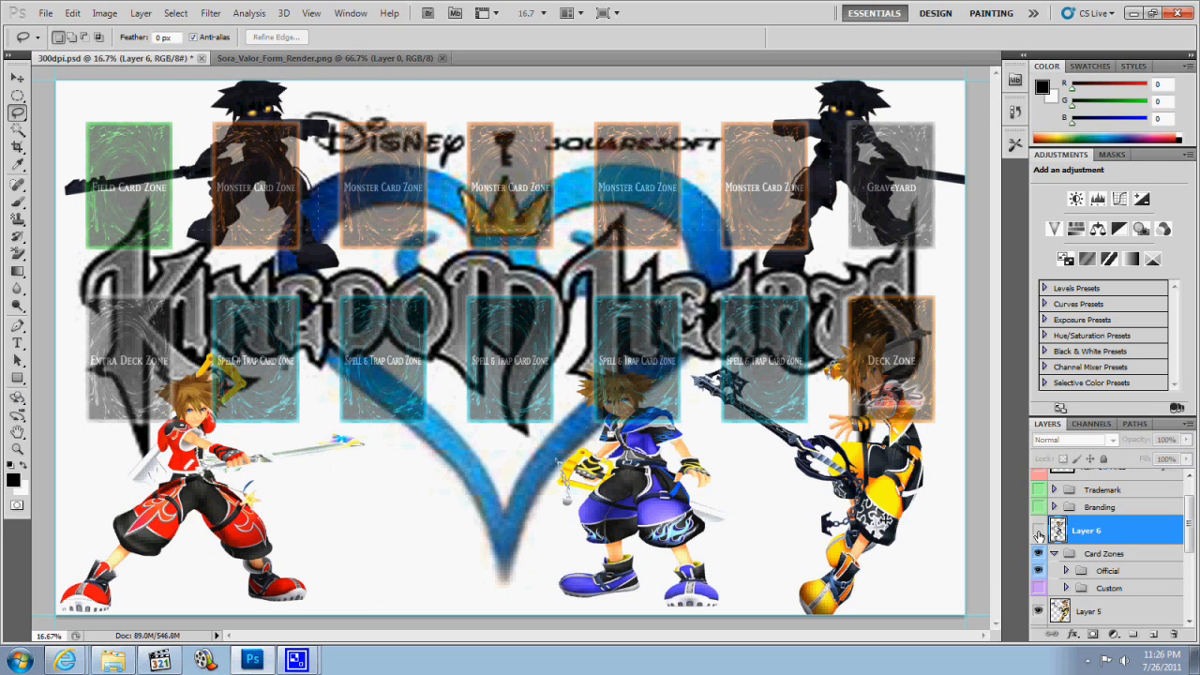
left_click(1038, 531)
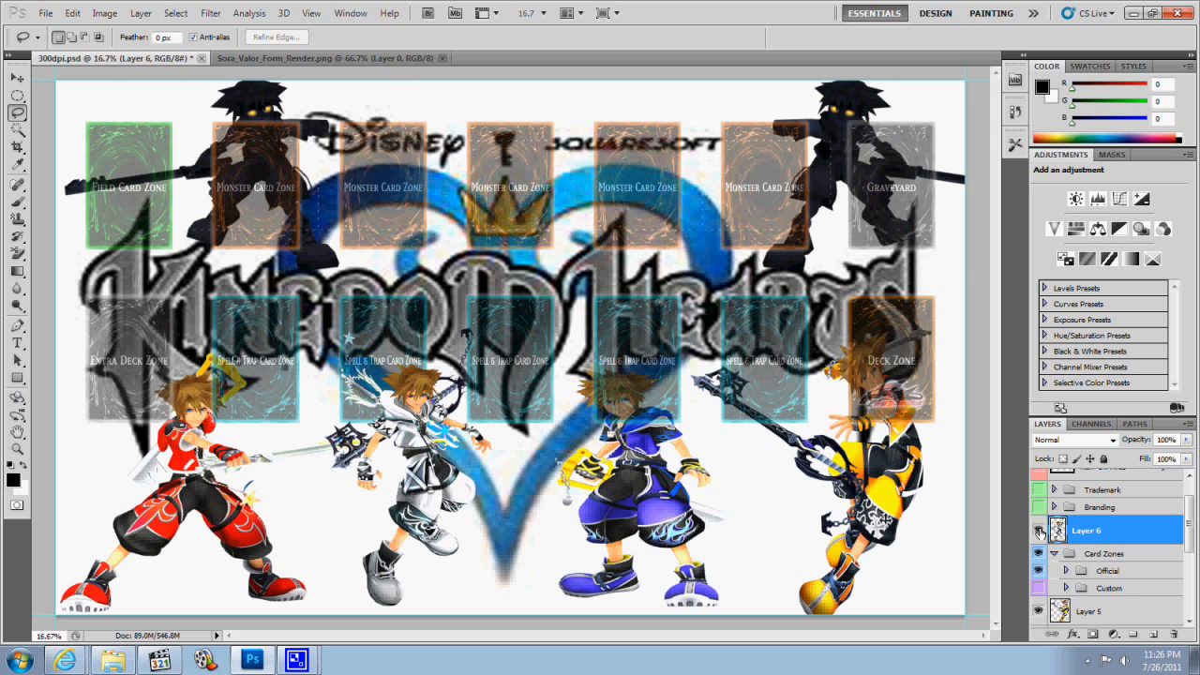
scroll(1038, 531, "down", 3)
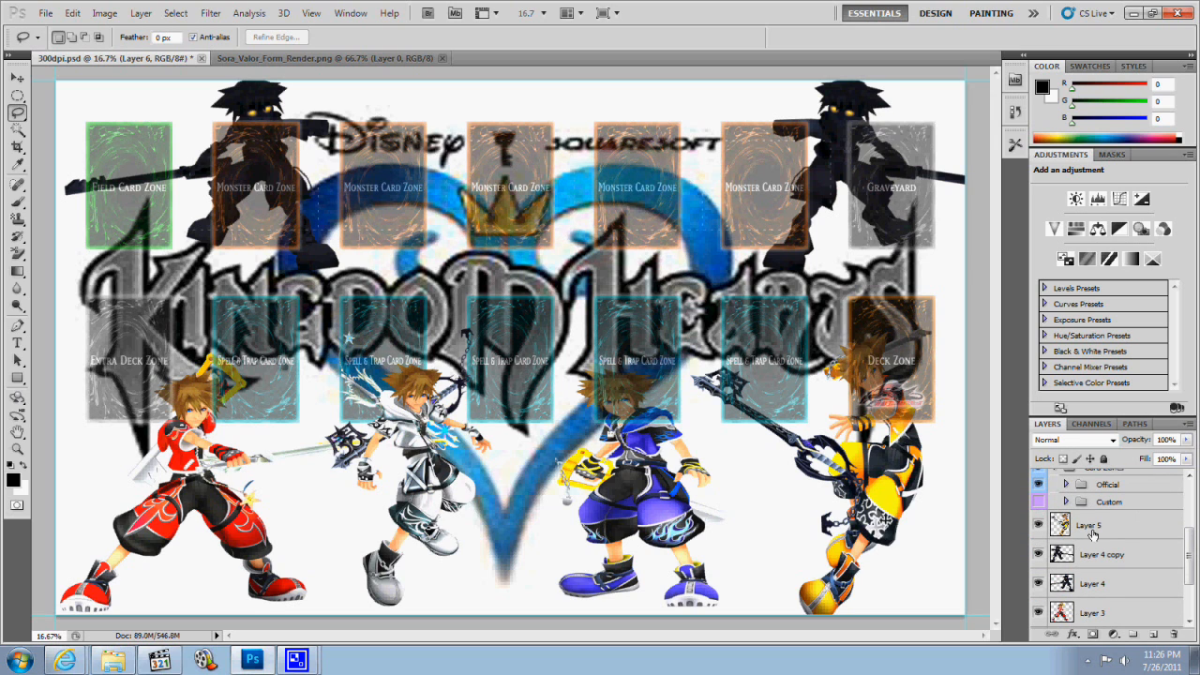
left_click_drag(1093, 535, 1061, 483)
scroll(1062, 486, "up", 3)
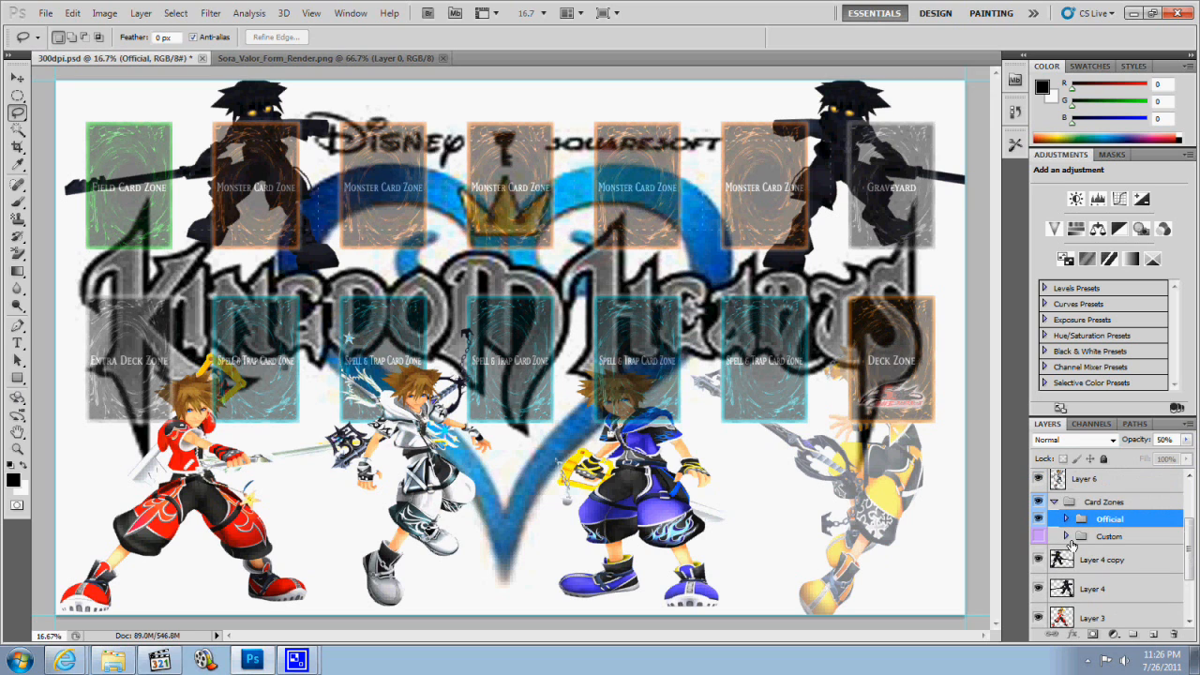
scroll(1072, 544, "up", 2)
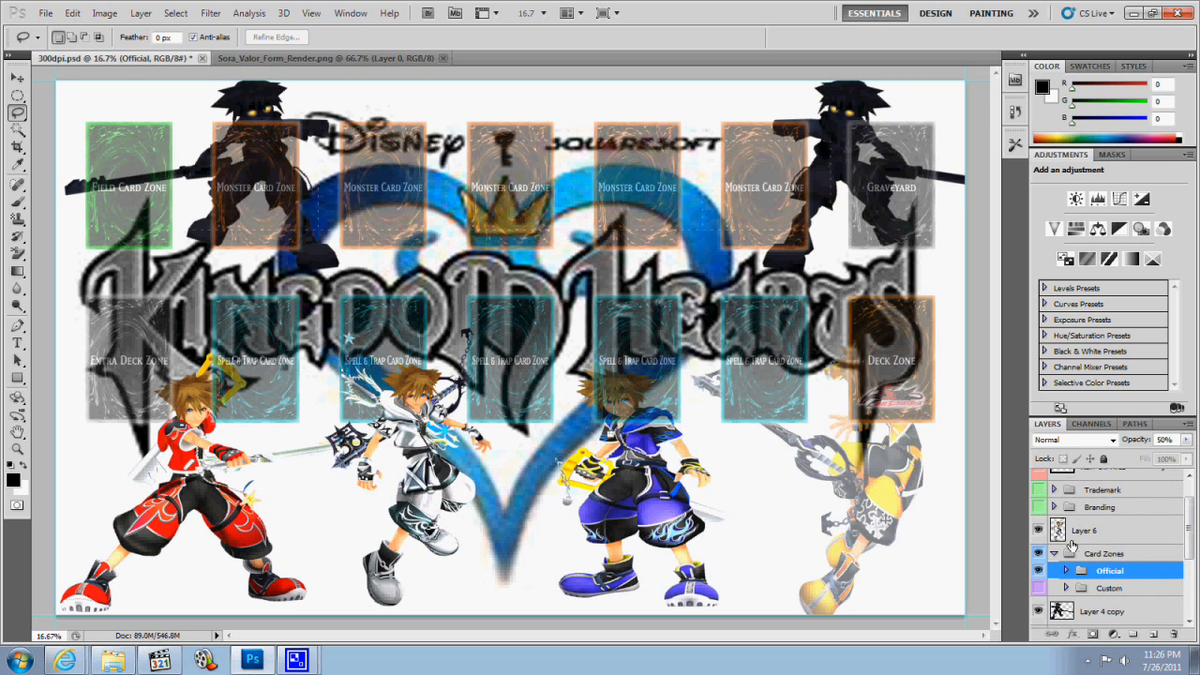
scroll(1072, 545, "down", 1)
left_click(1066, 553)
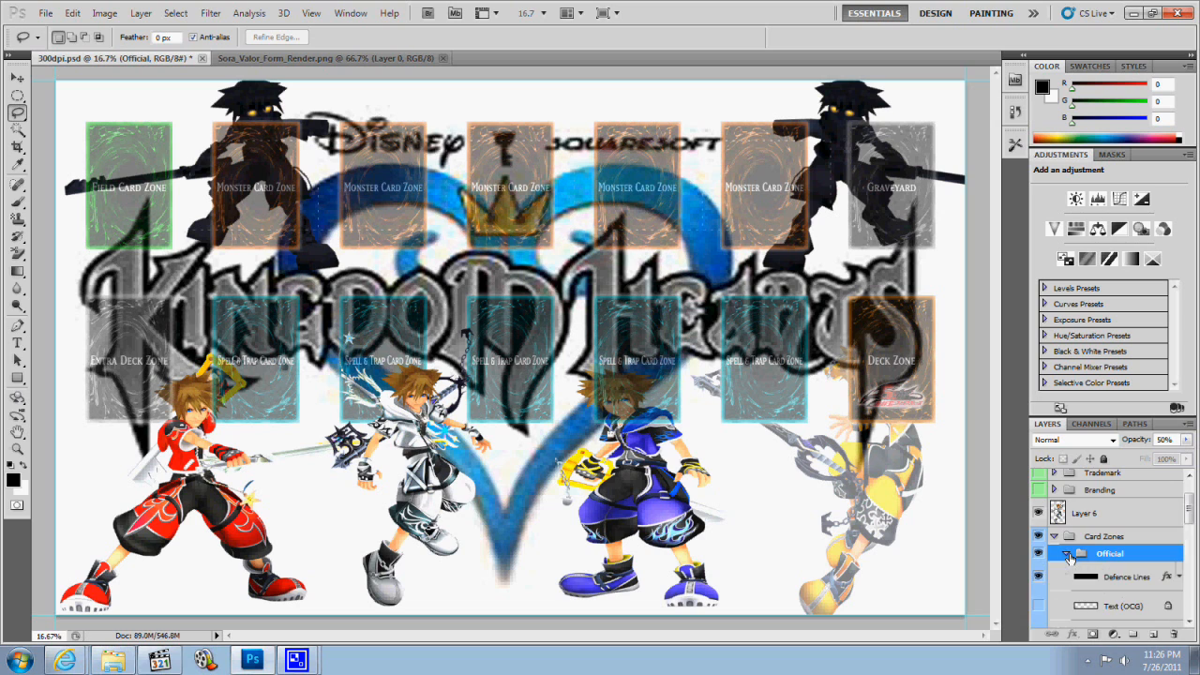
scroll(1071, 560, "down", 3)
scroll(1071, 560, "down", 6)
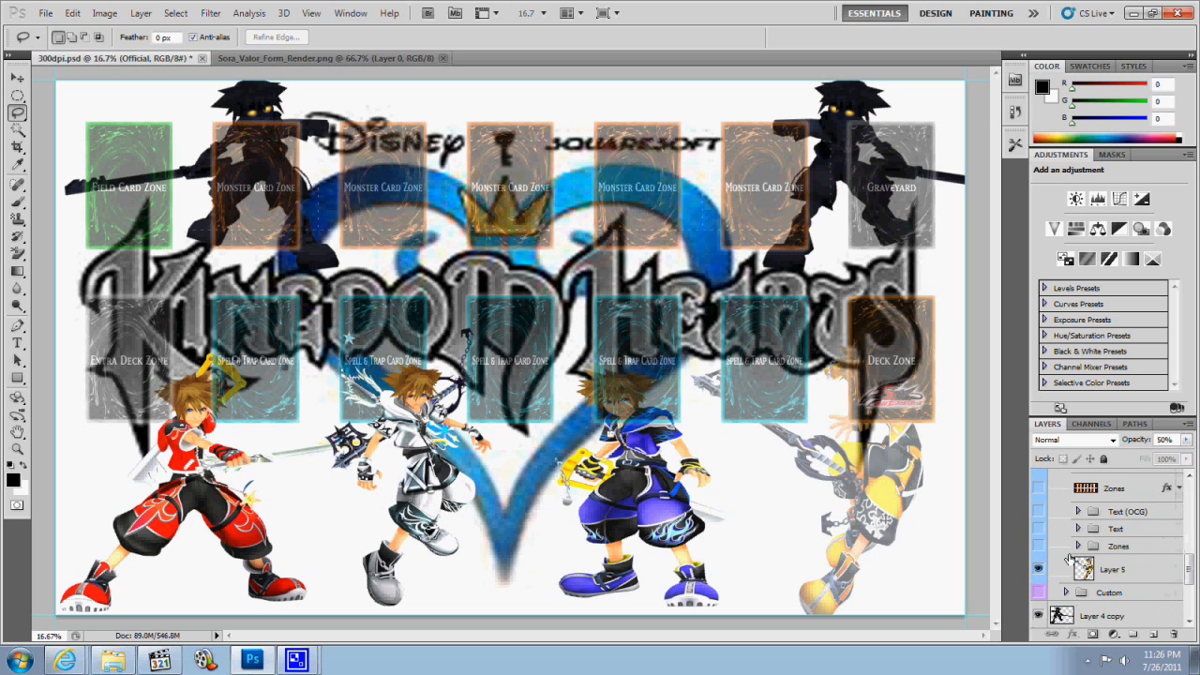
left_click_drag(1087, 560, 1094, 594)
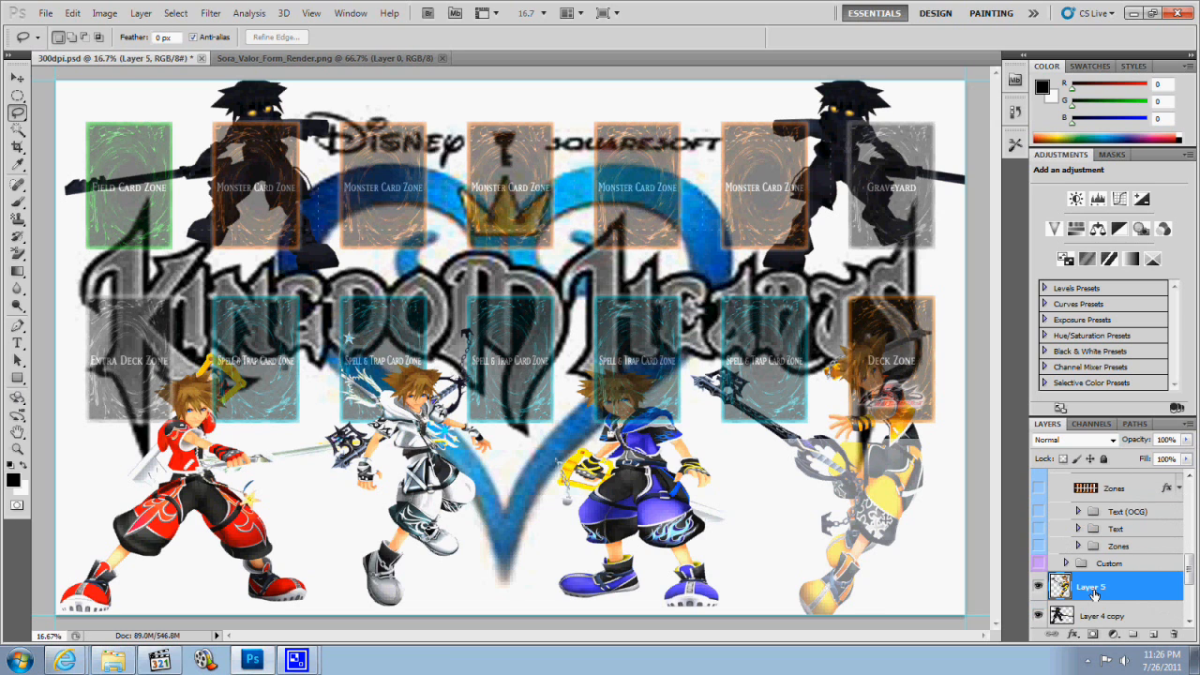
scroll(1078, 577, "up", 5)
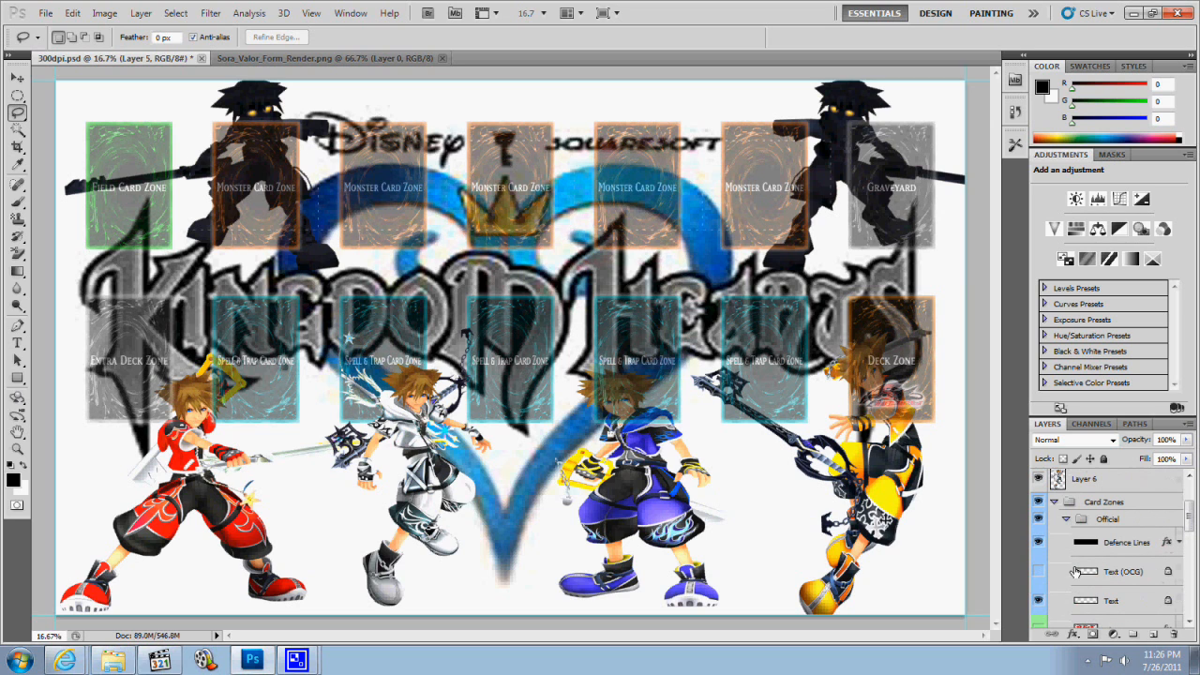
- Collapse the Card Zones group and move Layer 5 with the yellow-outfit Sora directly above it
left_click(1054, 502)
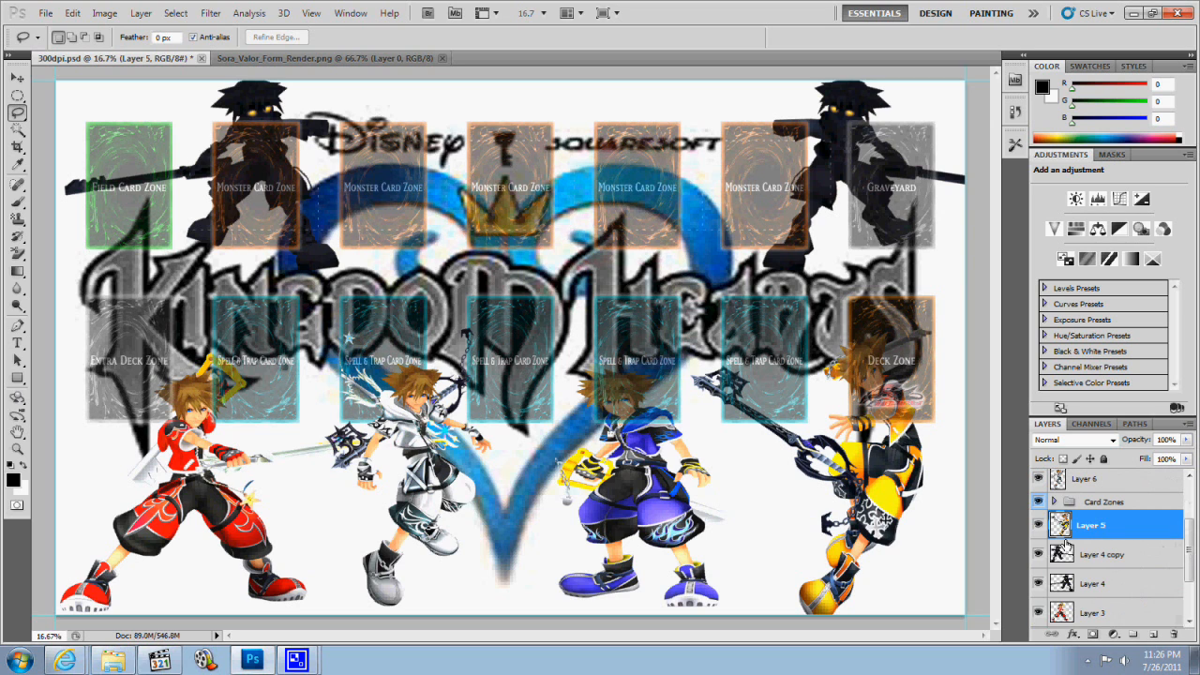
scroll(1067, 546, "up", 1)
left_click_drag(1114, 598, 1102, 565)
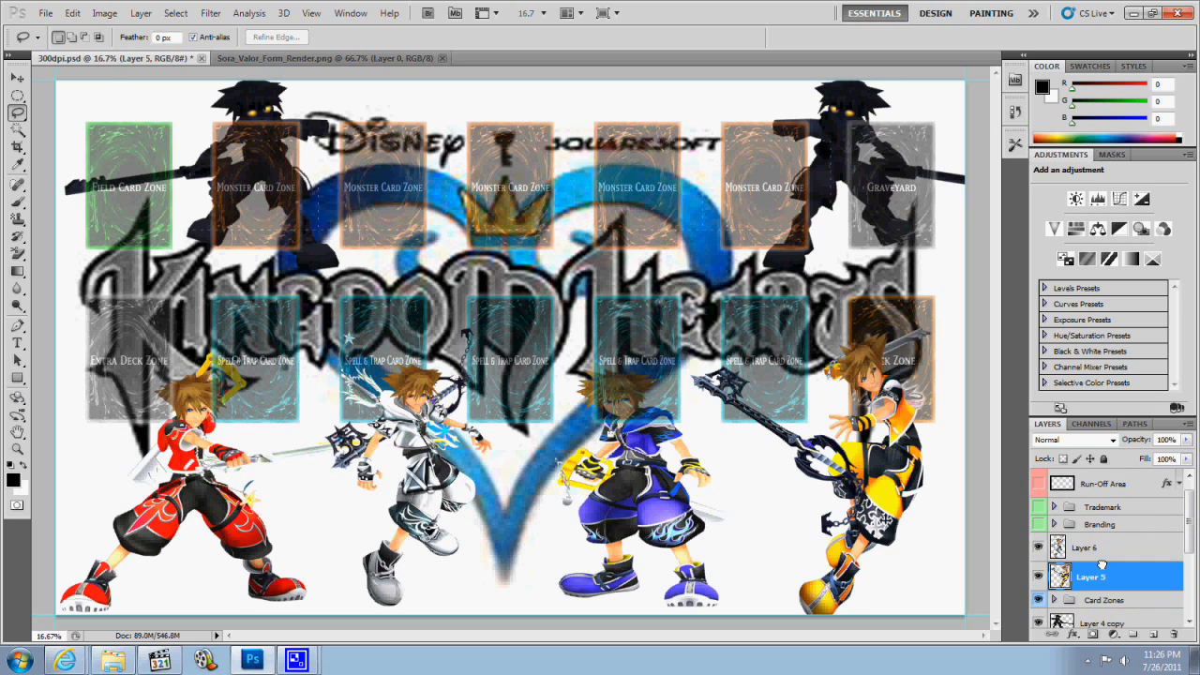
- Move Layer 3 directly below Layer 6 and Layer 2 directly below Layer 5, both above the Card Zones group
scroll(1101, 563, "down", 1)
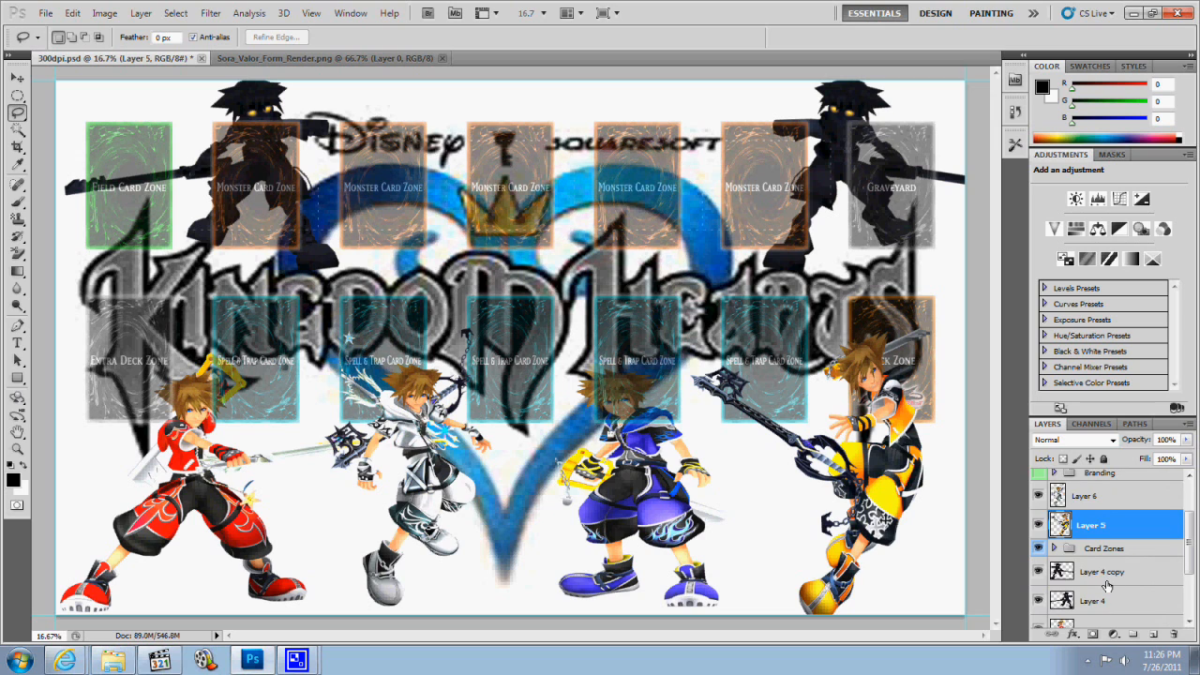
scroll(1107, 586, "down", 1)
left_click(1103, 579)
left_click_drag(1107, 597, 1103, 477)
left_click_drag(1105, 574, 1078, 505)
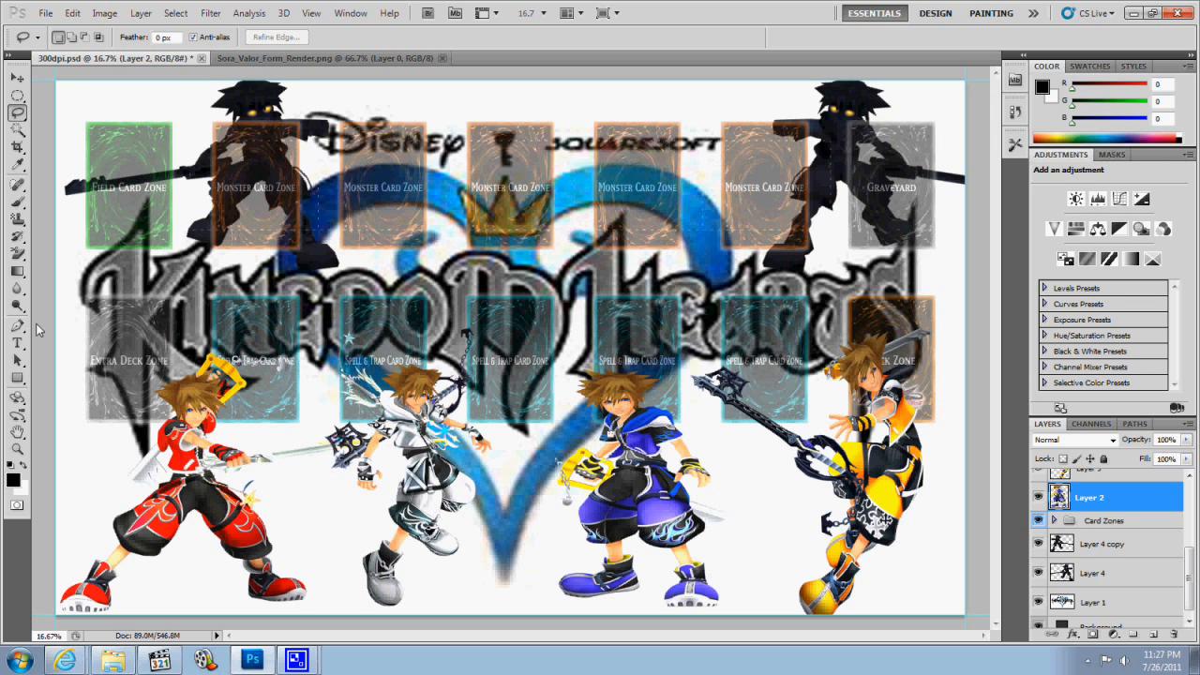
- Preview the Run-Off Area border over the rearranged Sora renders and hide it again
scroll(1077, 579, "up", 1)
scroll(1077, 580, "up", 3)
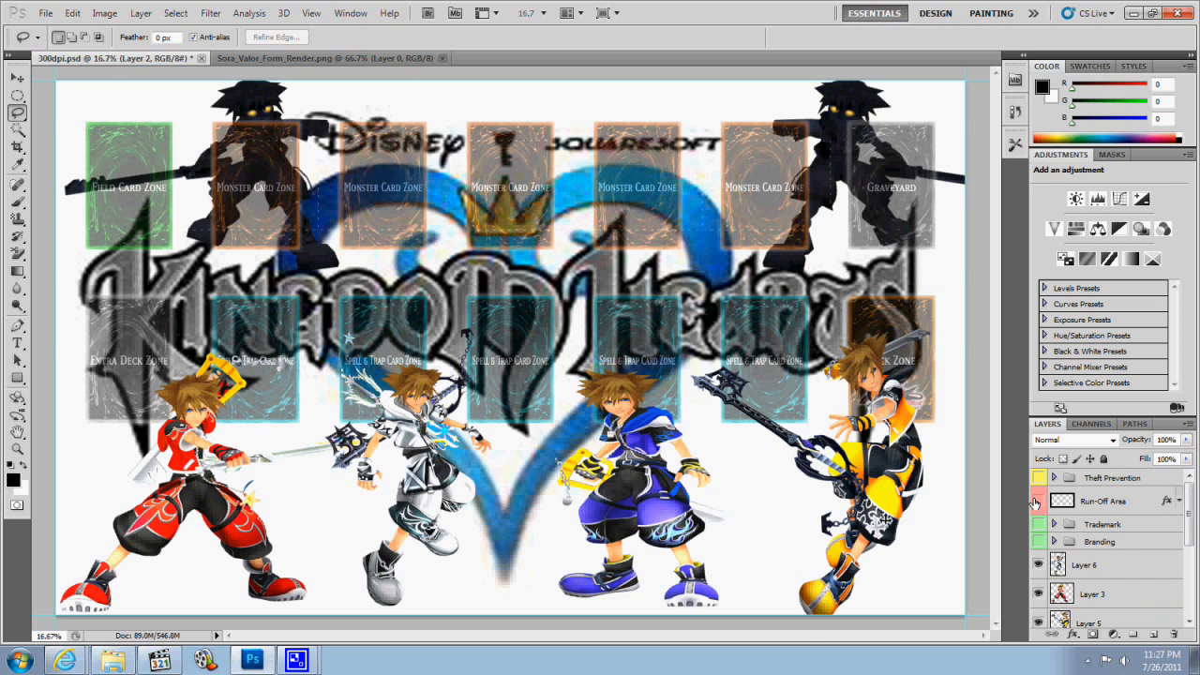
left_click(1037, 501)
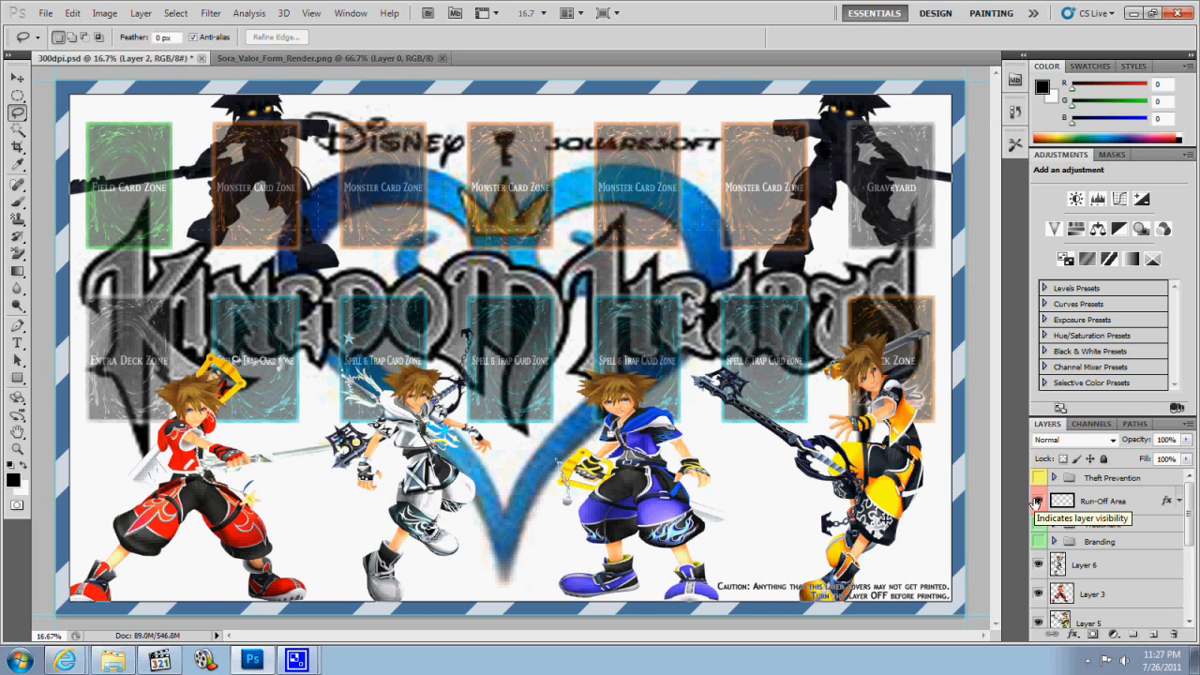
left_click(1037, 501)
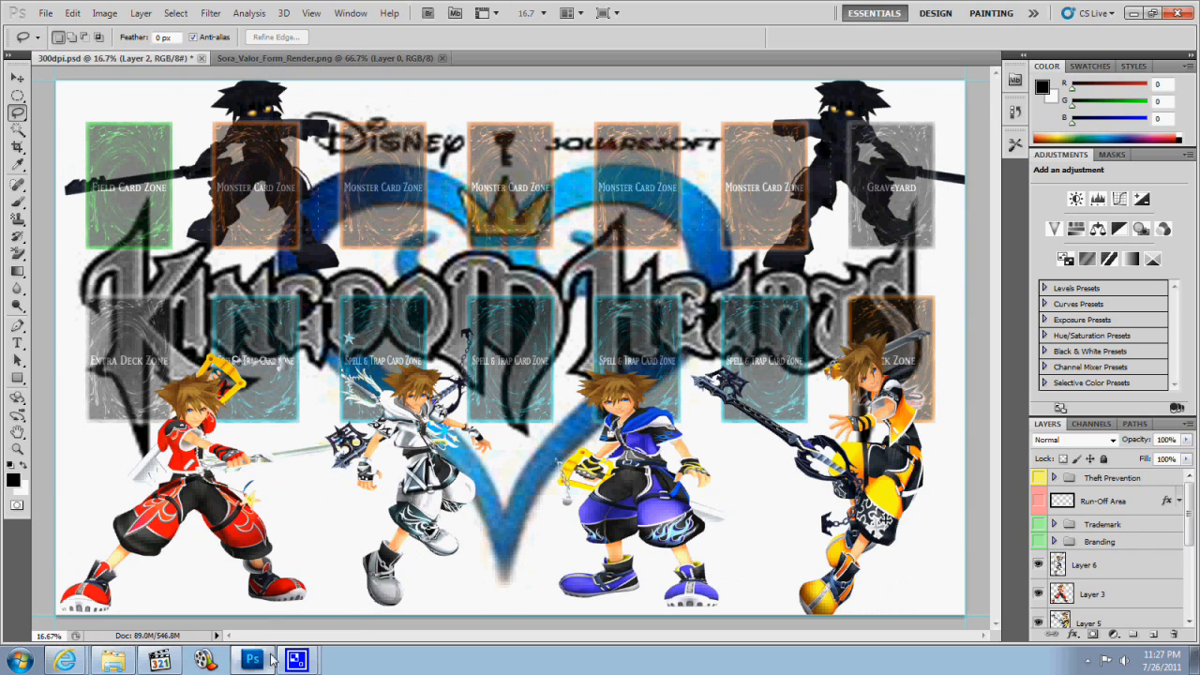
mouse_move(298, 661)
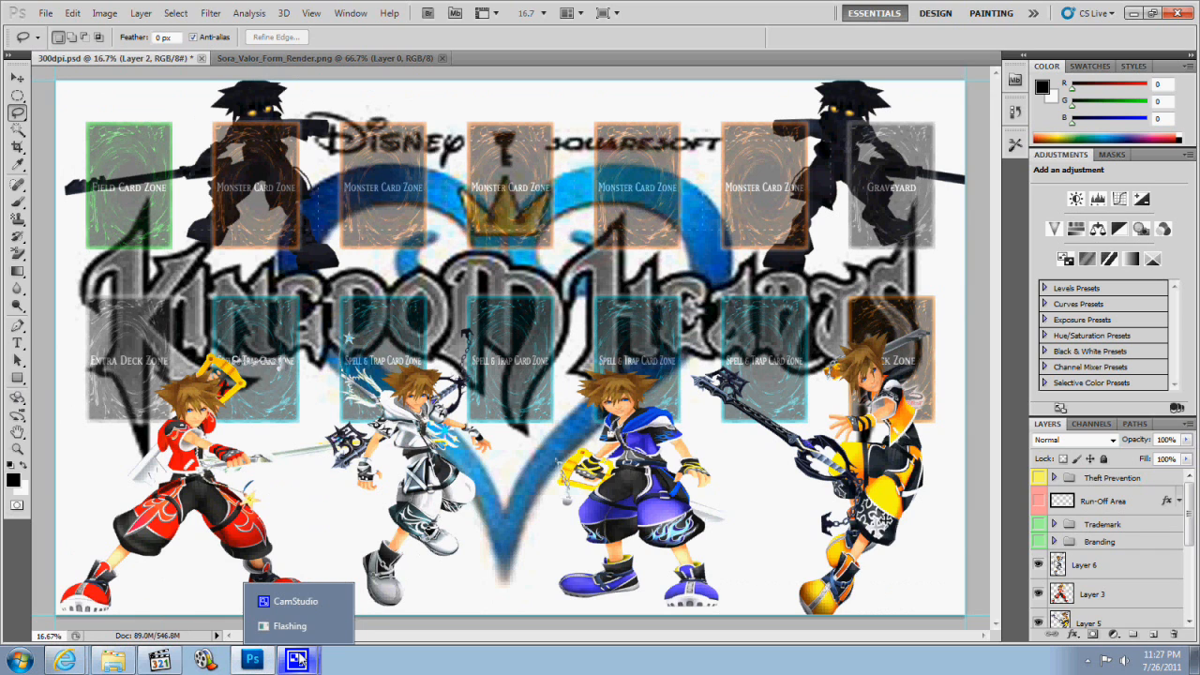
left_click(290, 610)
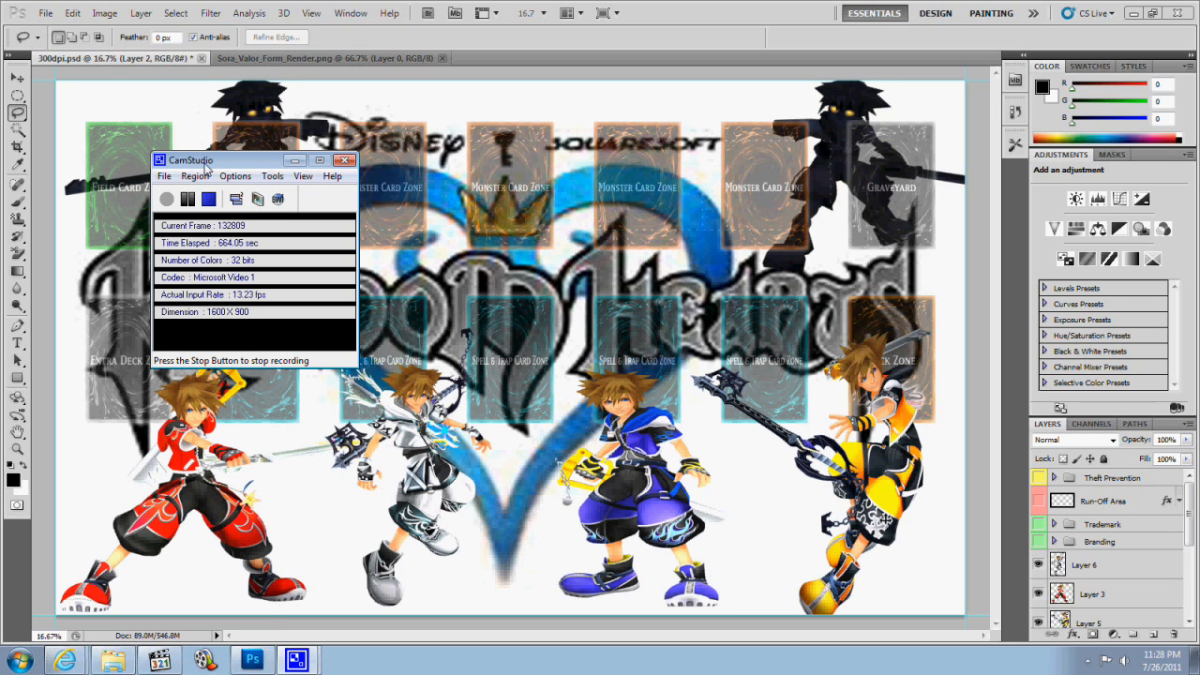
left_click(208, 198)
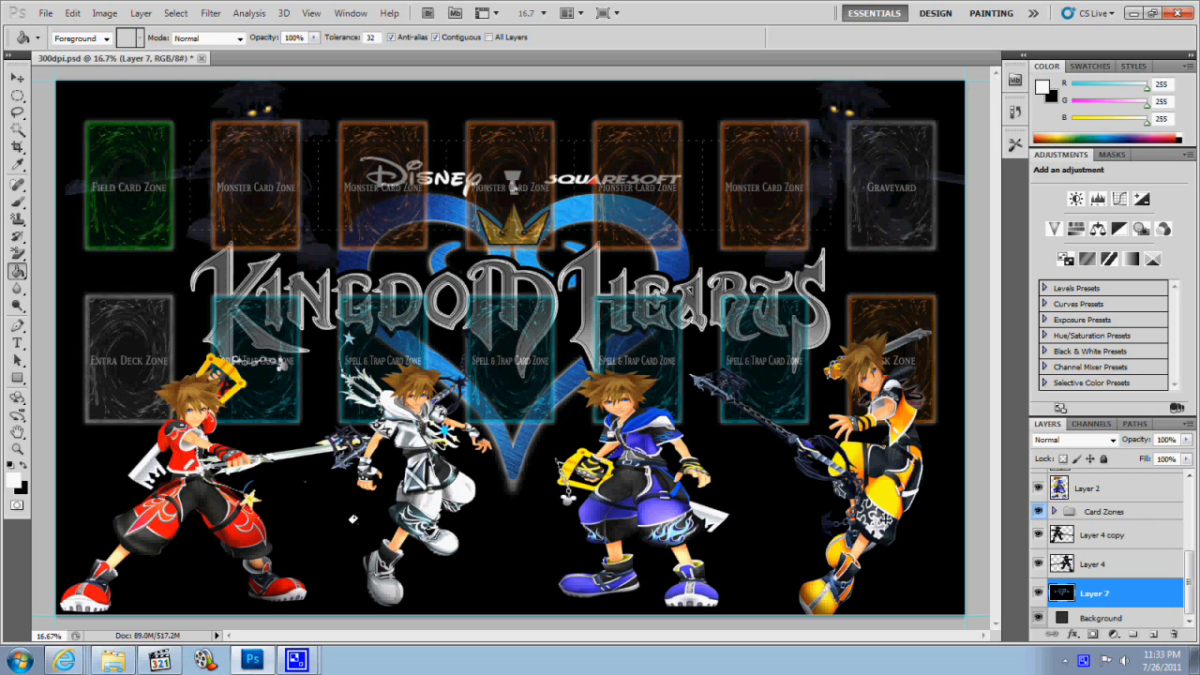
- Lower the Card Zones group's opacity to 57%
left_click(1145, 509)
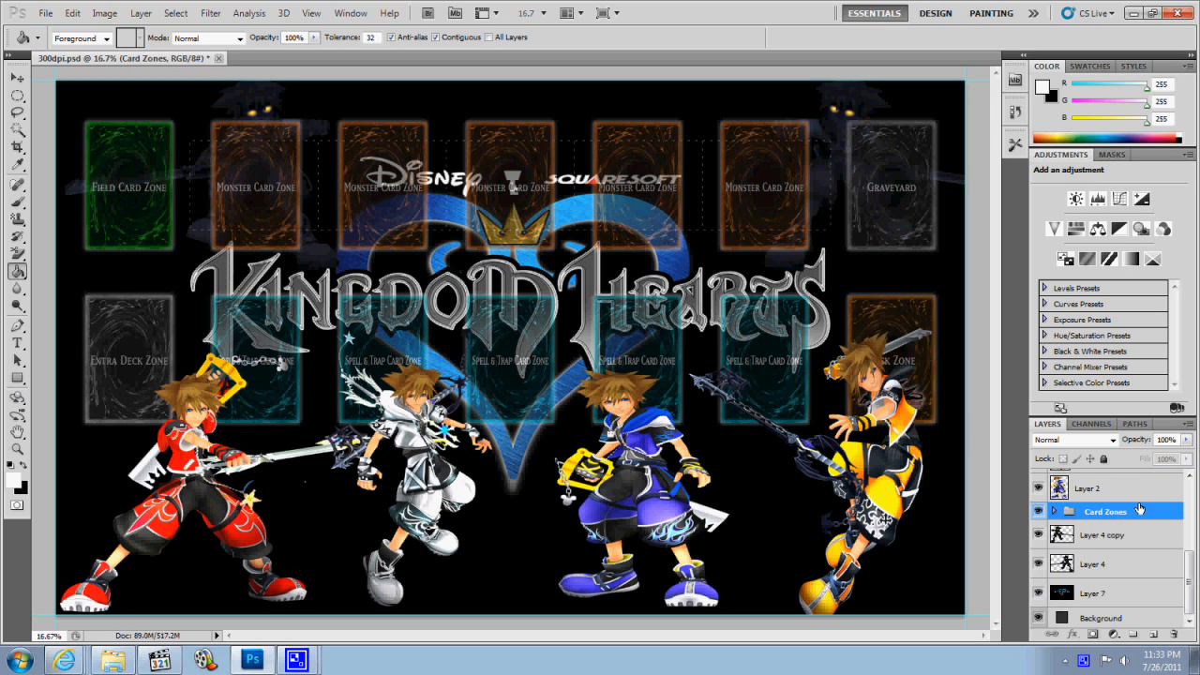
left_click(1186, 439)
left_click_drag(1191, 456, 1144, 460)
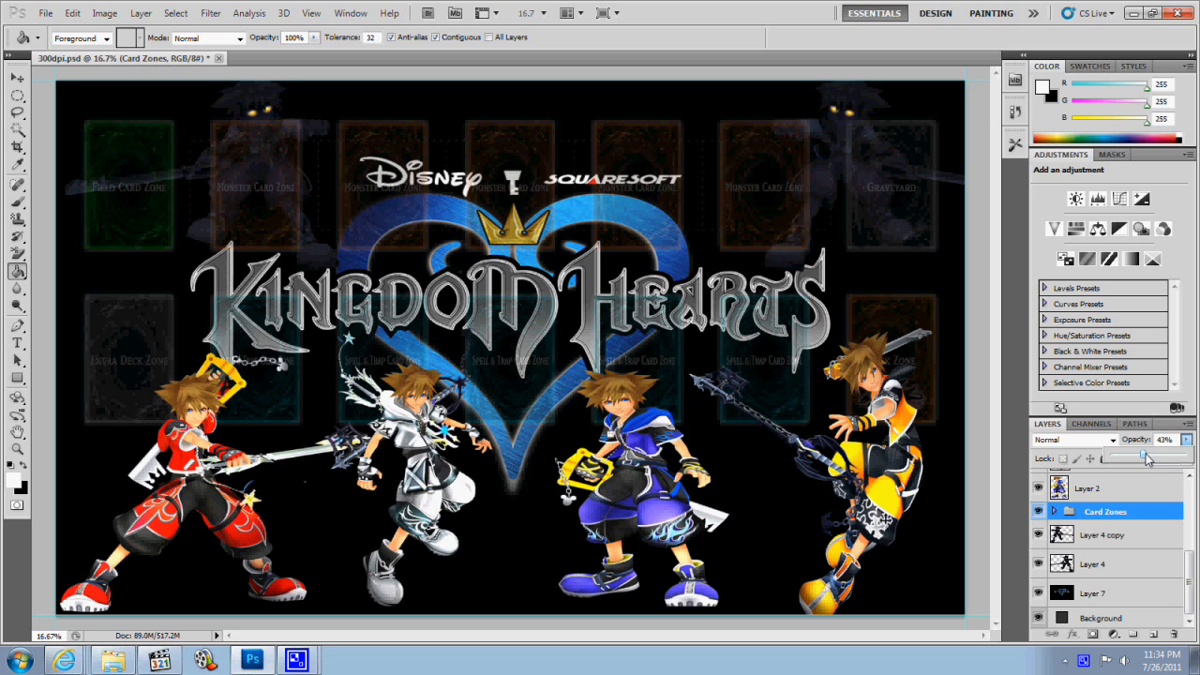
left_click_drag(1146, 456, 1155, 455)
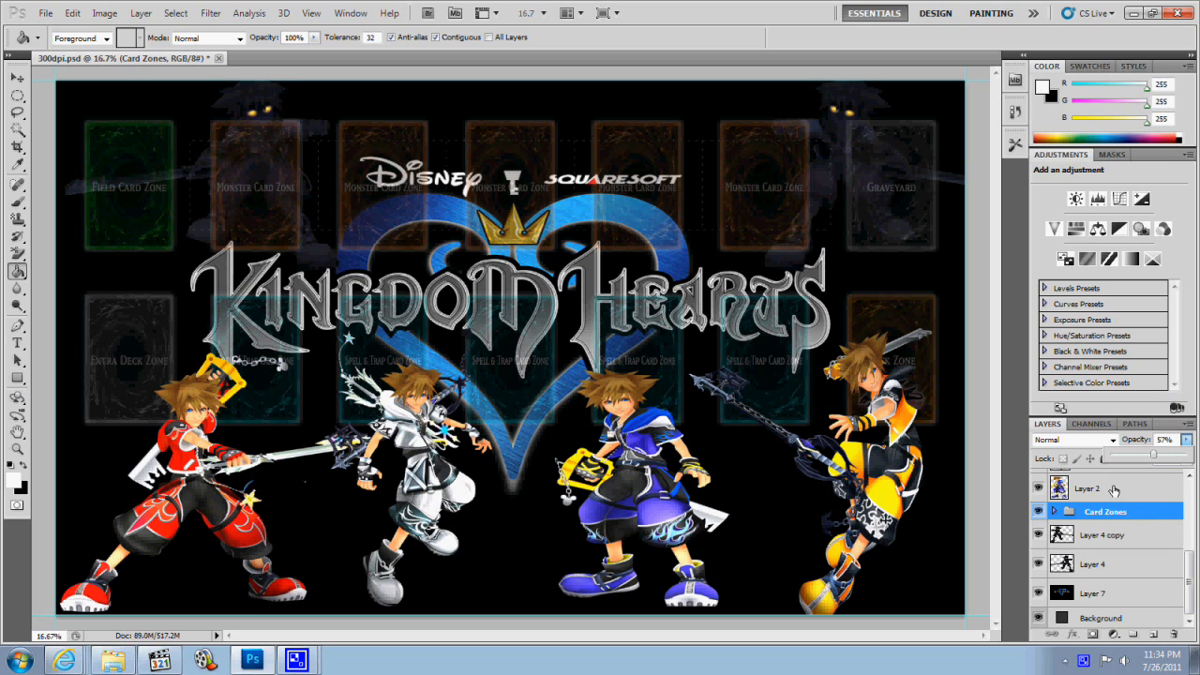
- Scale the red-outfit Sora on Layer 3 down to about 96% width and 95% height, keeping the lower outer corner fixed
left_click(1088, 489)
scroll(1114, 489, "up", 3)
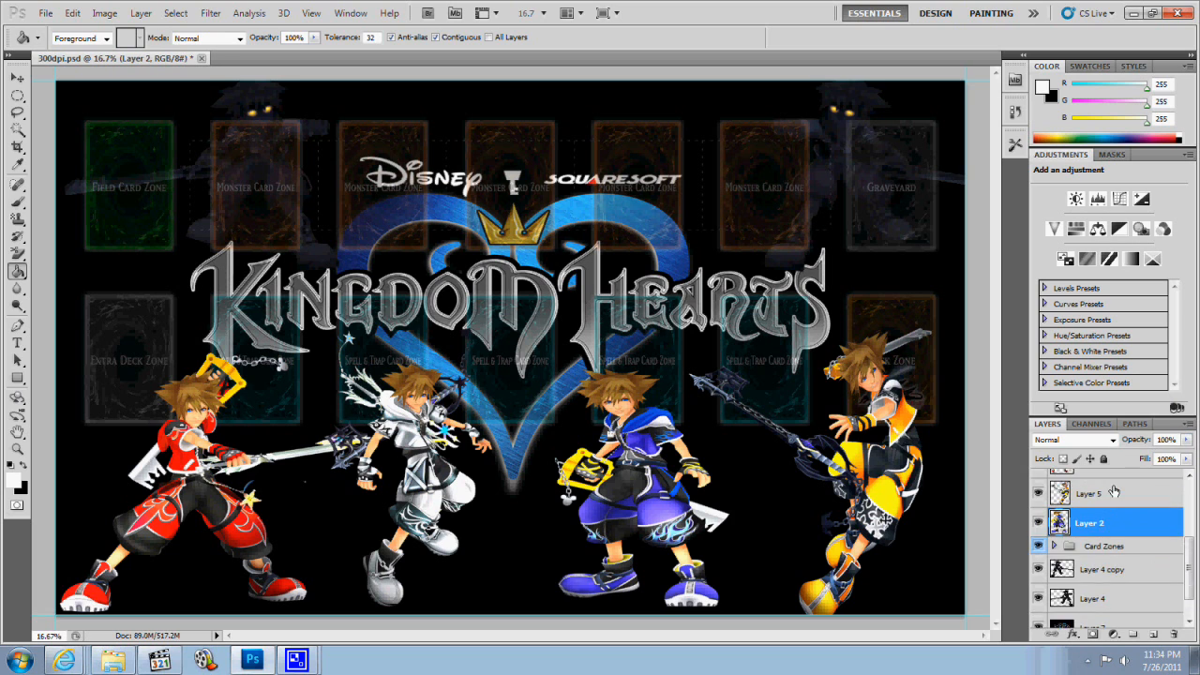
left_click(1131, 521)
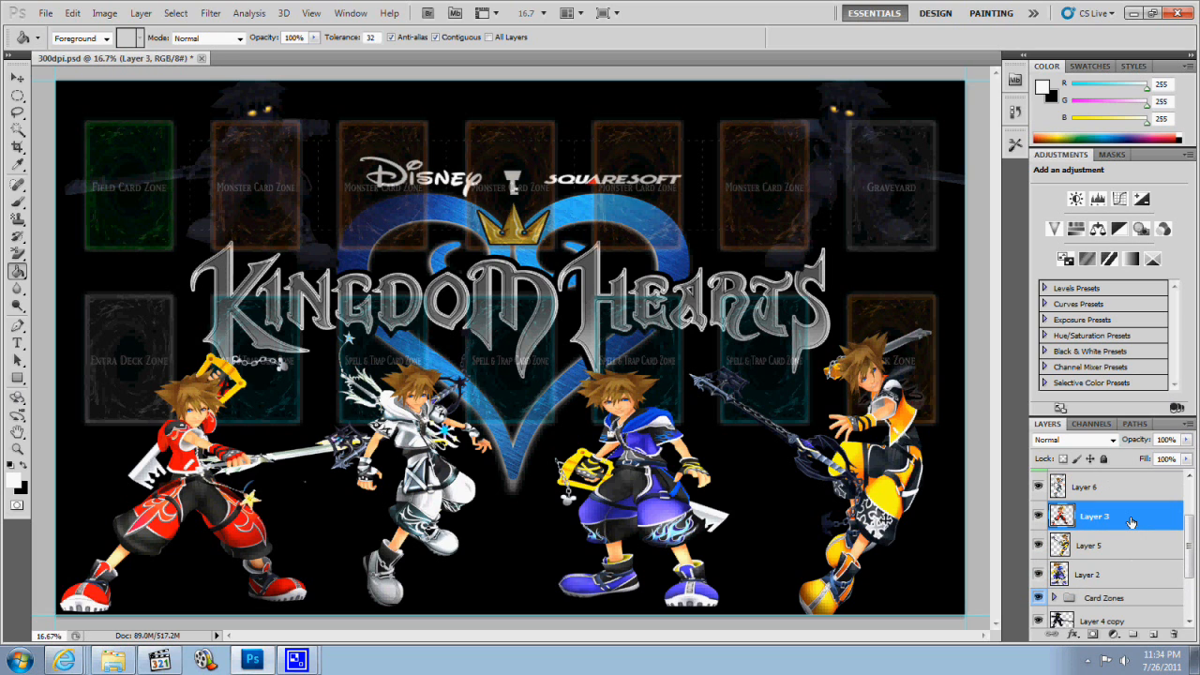
key("ctrl+t")
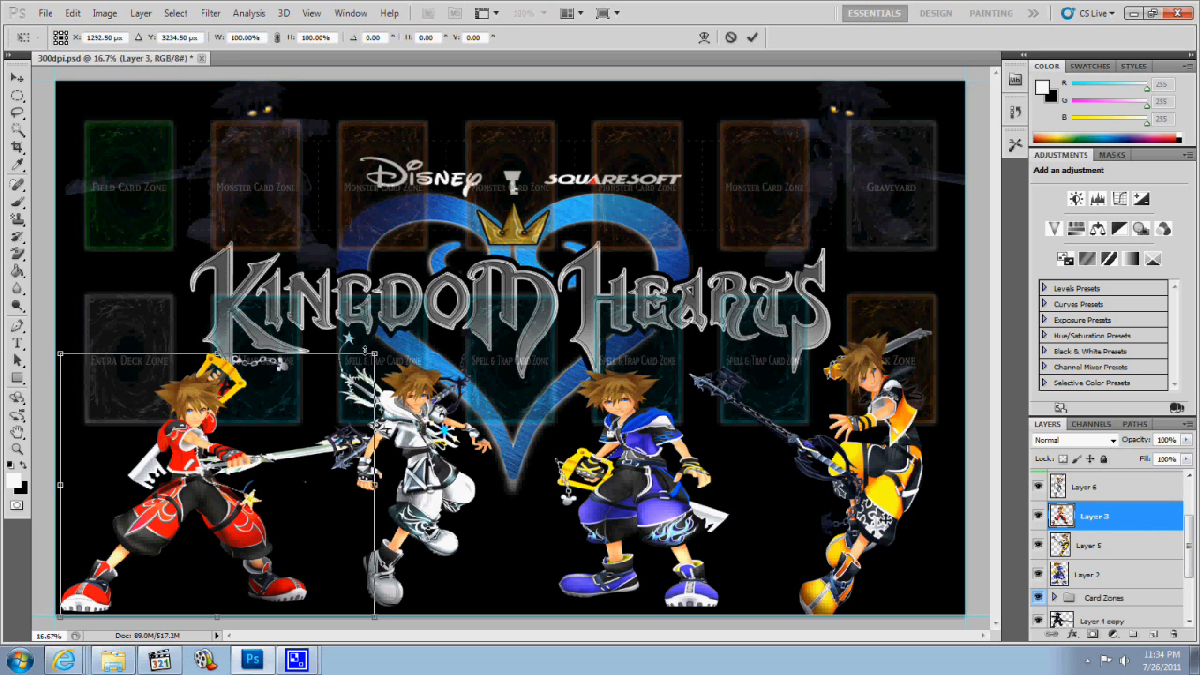
left_click_drag(374, 354, 360, 369)
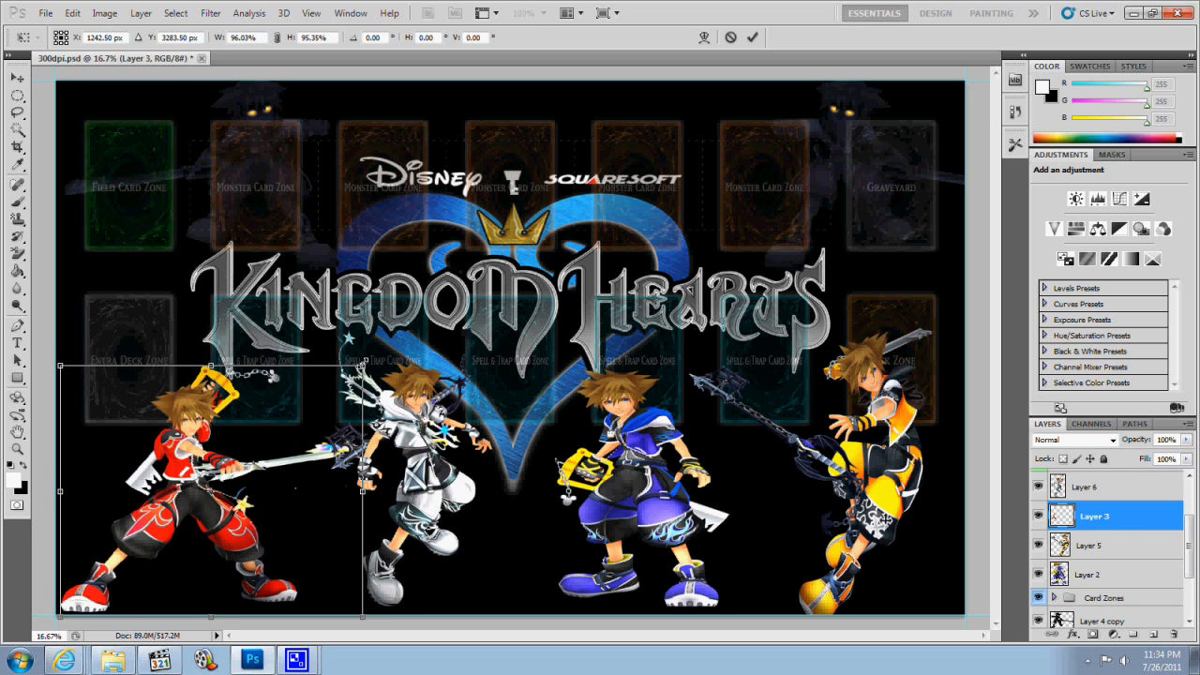
key("Return")
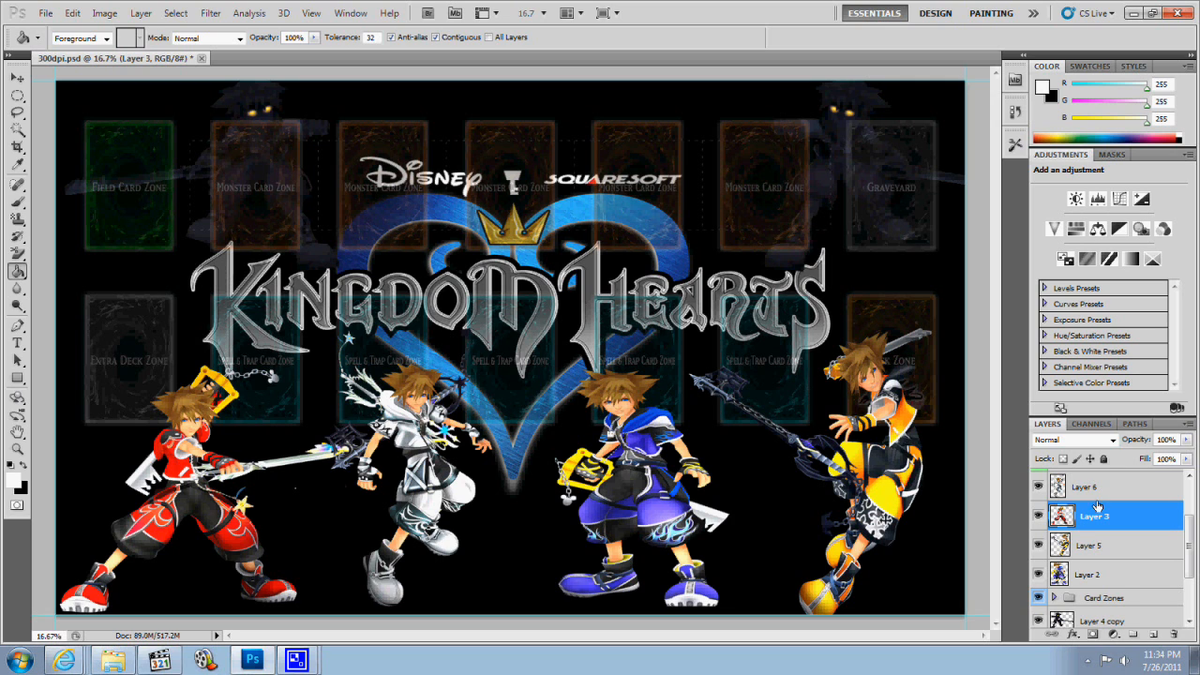
- Preview the Text (OCG) labels in place of the Text layer inside the Official card zones, restore Text, and collapse Card Zones
left_click(1116, 489)
scroll(1120, 491, "up", 2)
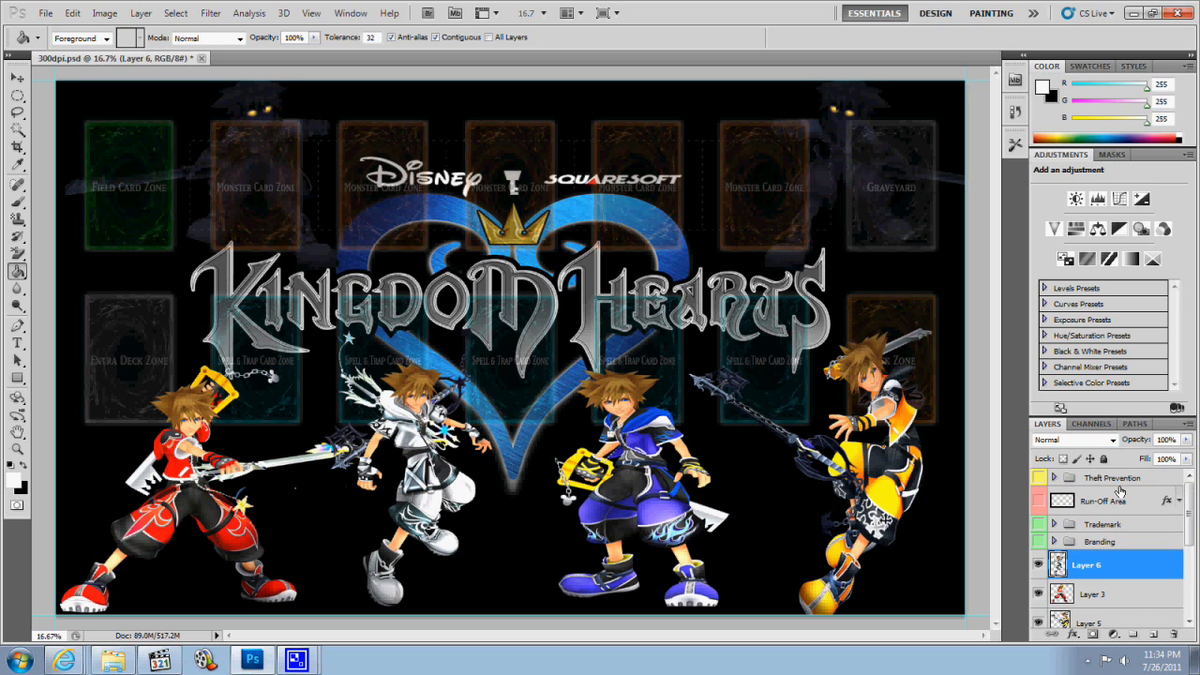
scroll(1120, 492, "down", 5)
scroll(1120, 491, "up", 5)
scroll(1129, 565, "down", 5)
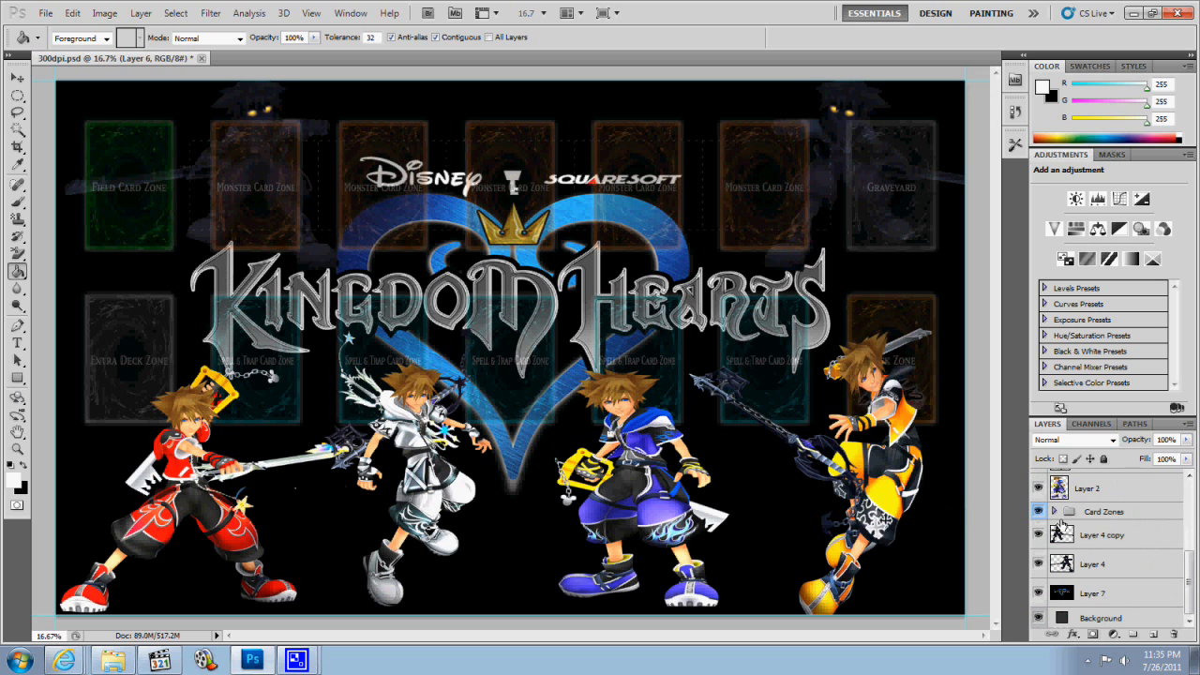
left_click(1054, 512)
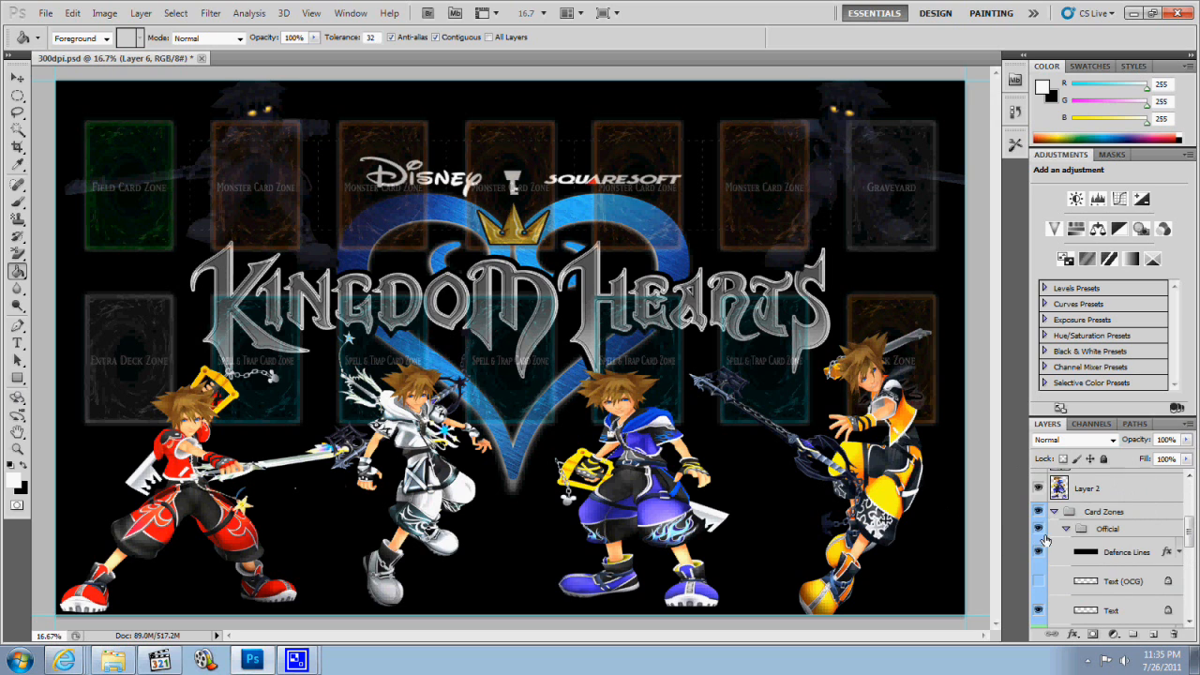
scroll(1041, 543, "down", 2)
left_click(1049, 558)
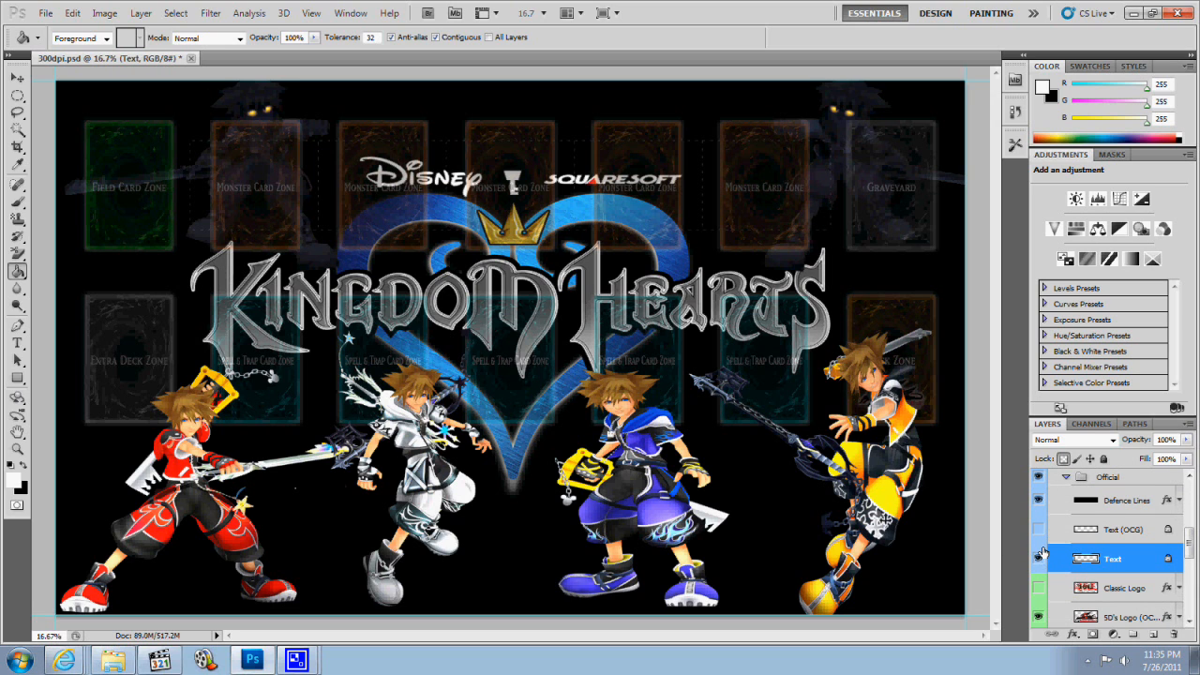
left_click(1040, 532)
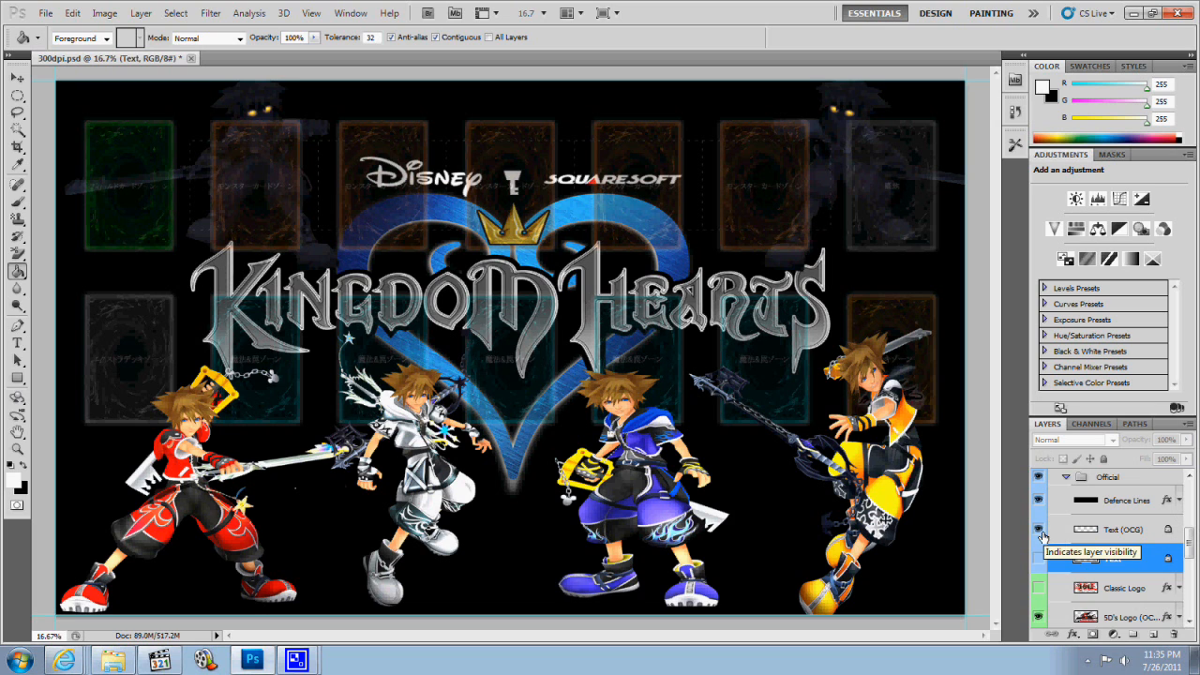
left_click(1042, 533)
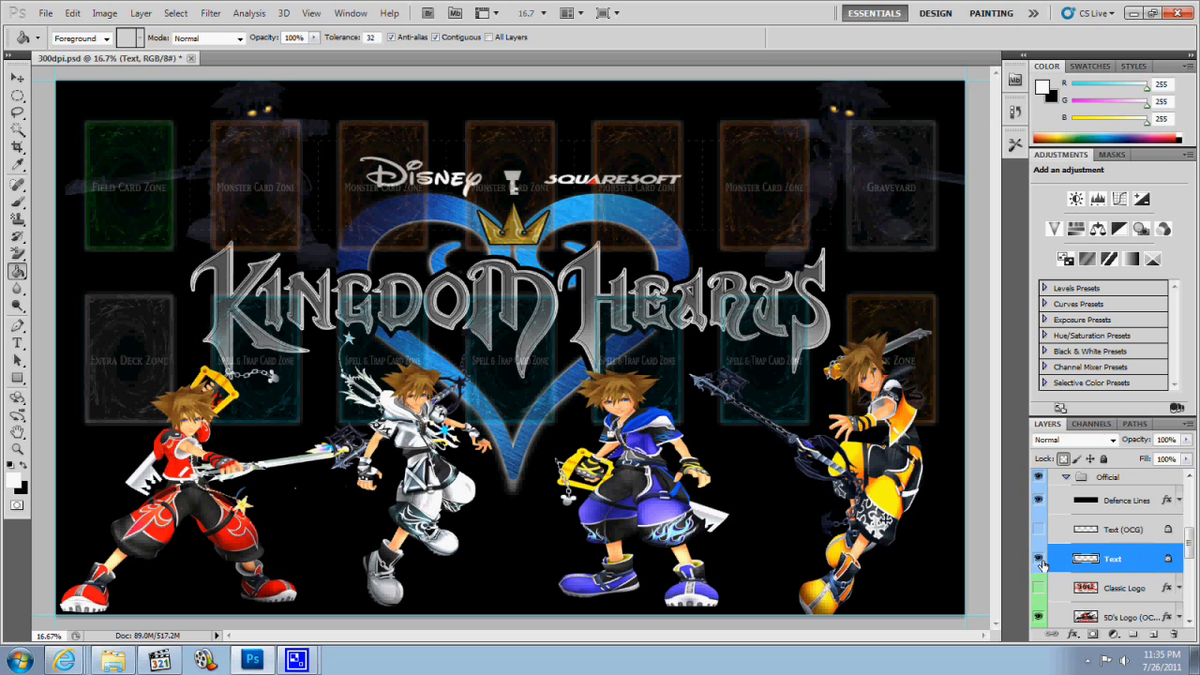
scroll(1094, 540, "up", 1)
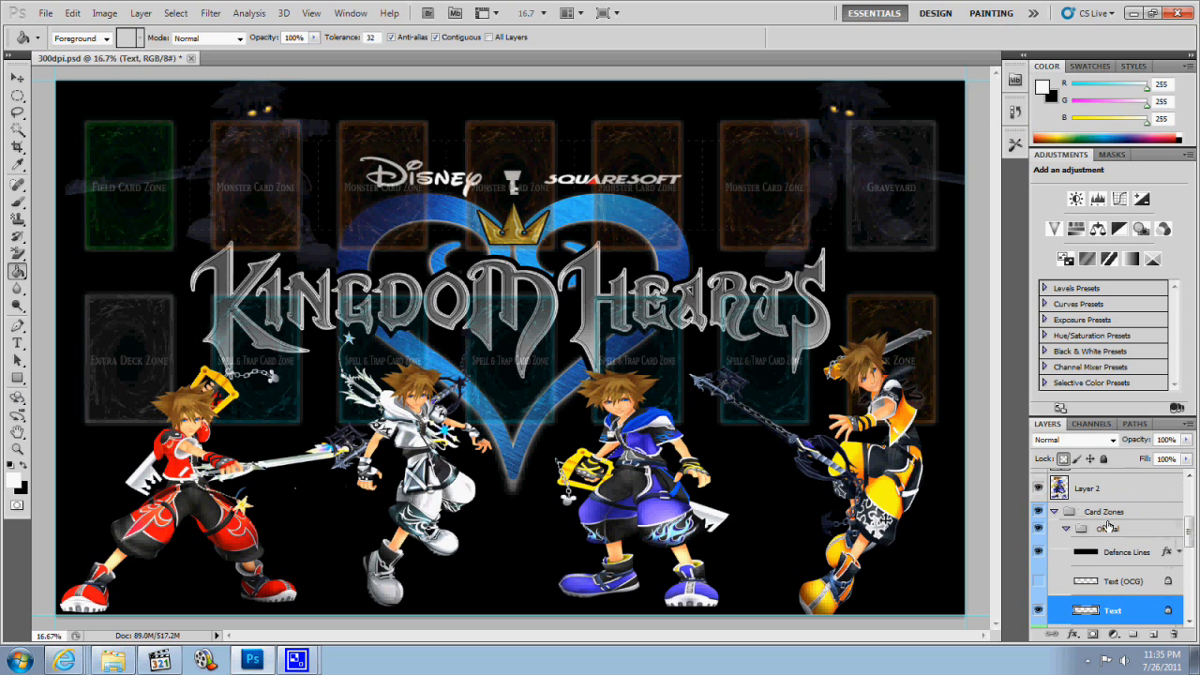
left_click(1054, 511)
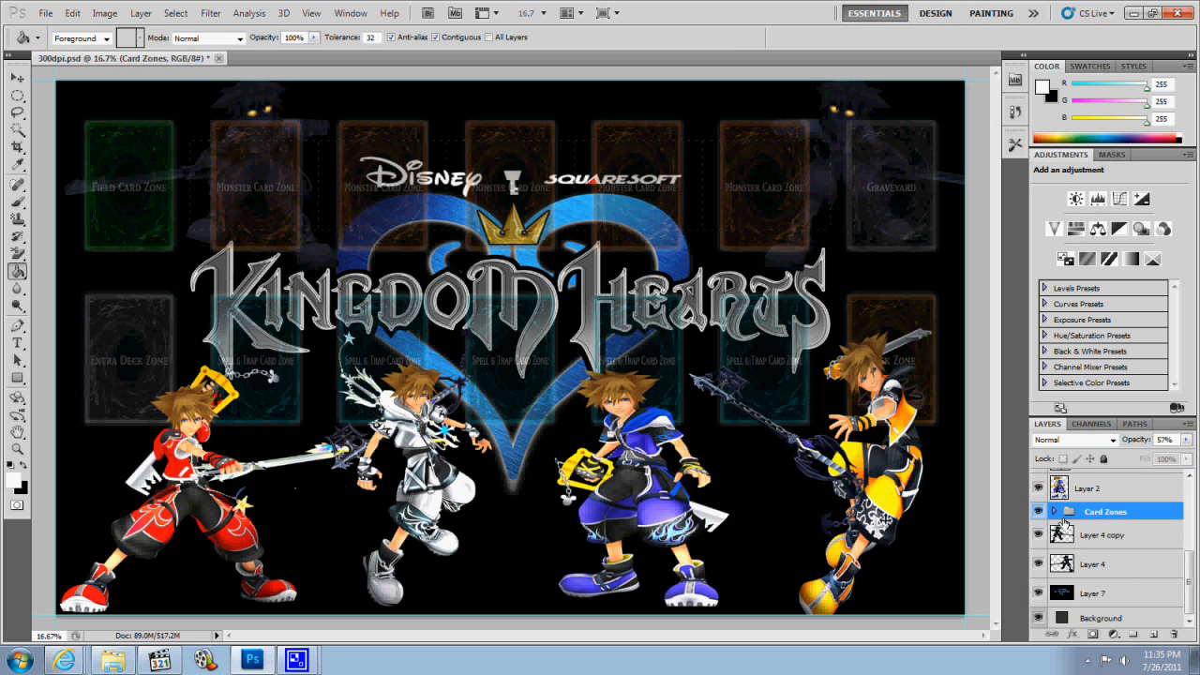
- Move the Card Zones group straight down to about Y 1649 px, accepting the existing pixel data for all missing fonts
left_click(566, 284)
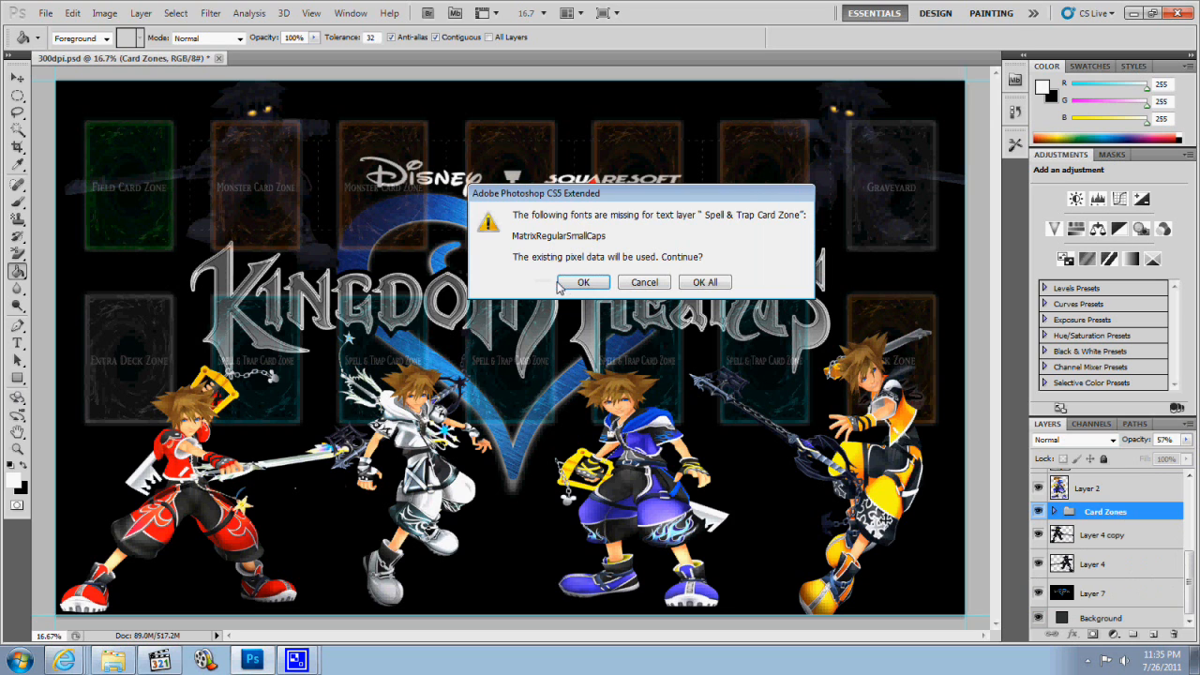
left_click(715, 283)
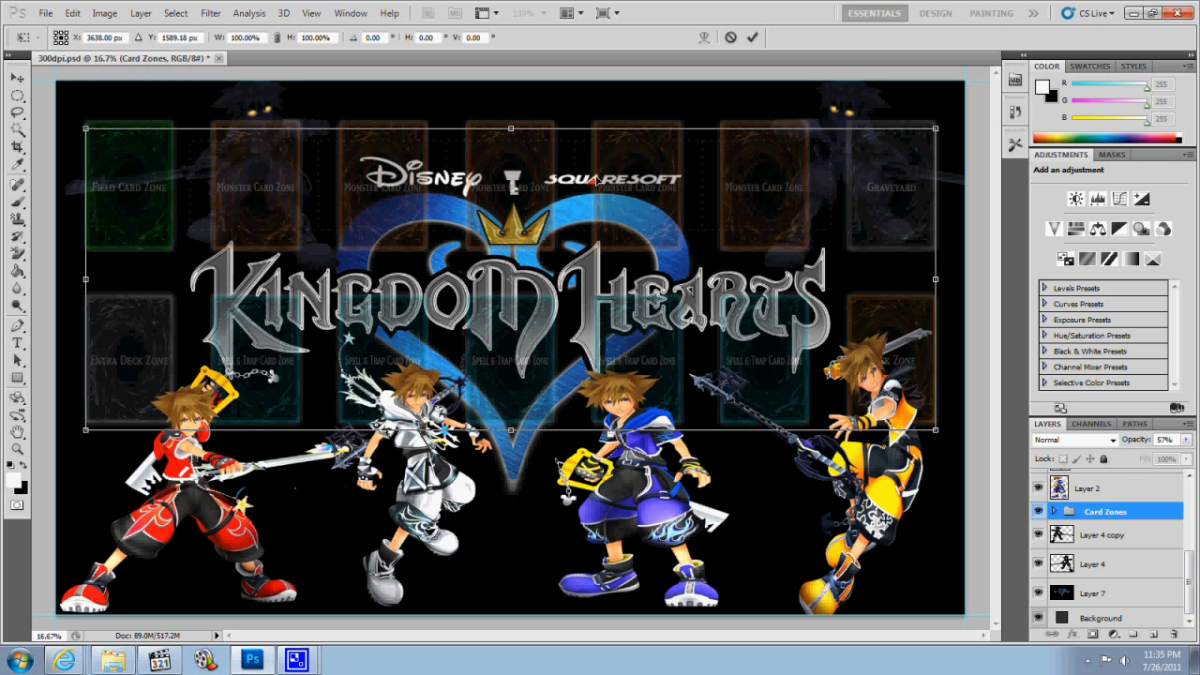
mouse_move(527, 181)
left_mouse_down()
mouse_move(509, 167)
mouse_move(528, 171)
mouse_move(527, 188)
left_mouse_up()
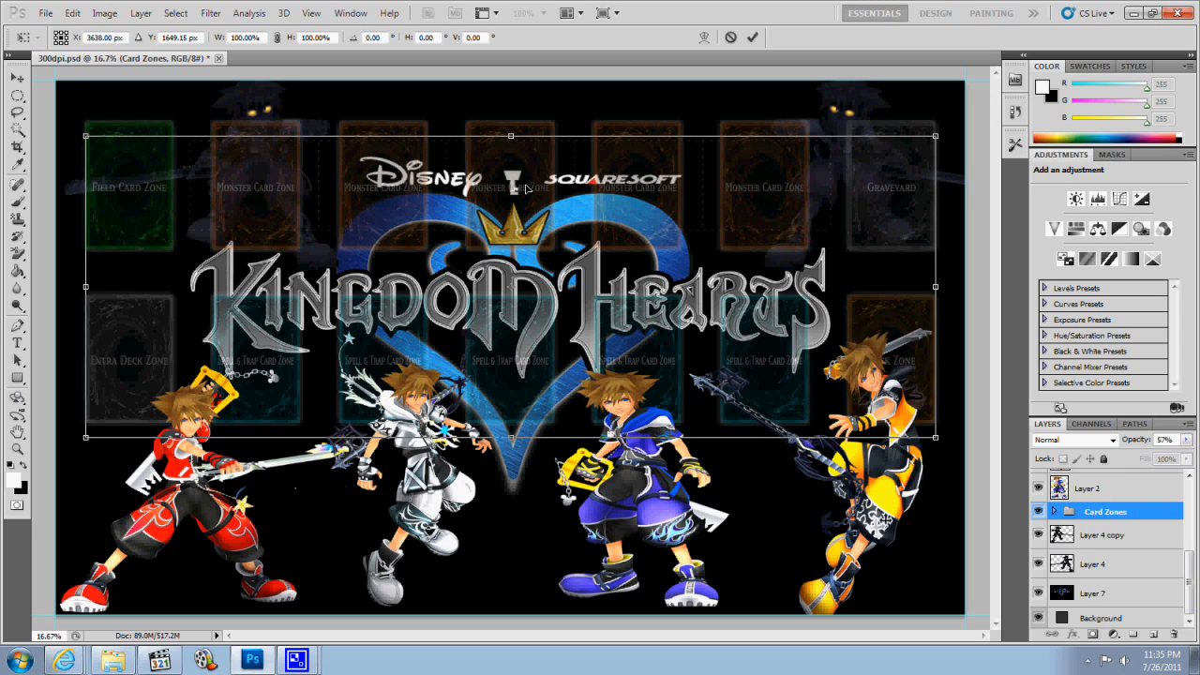
key("g")
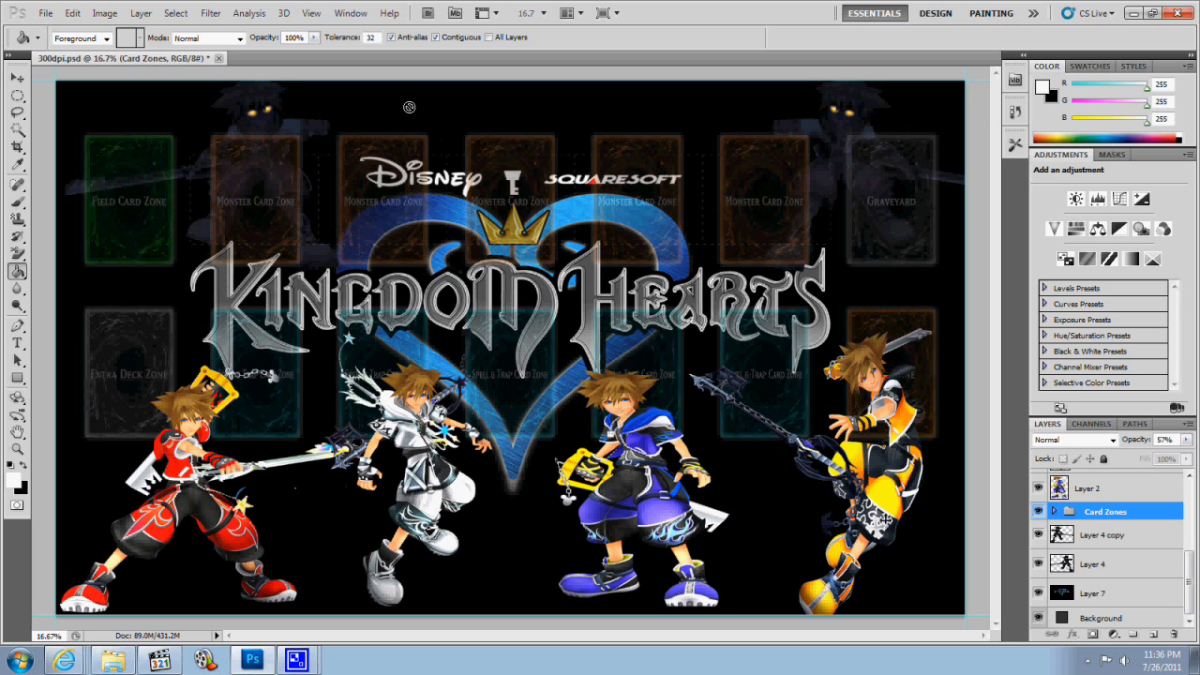
- Scale the red-outfit Sora on Layer 3 up to about 104% width and 107% height, keeping its outer lower corner fixed
scroll(1135, 507, "up", 2)
left_click(1135, 507)
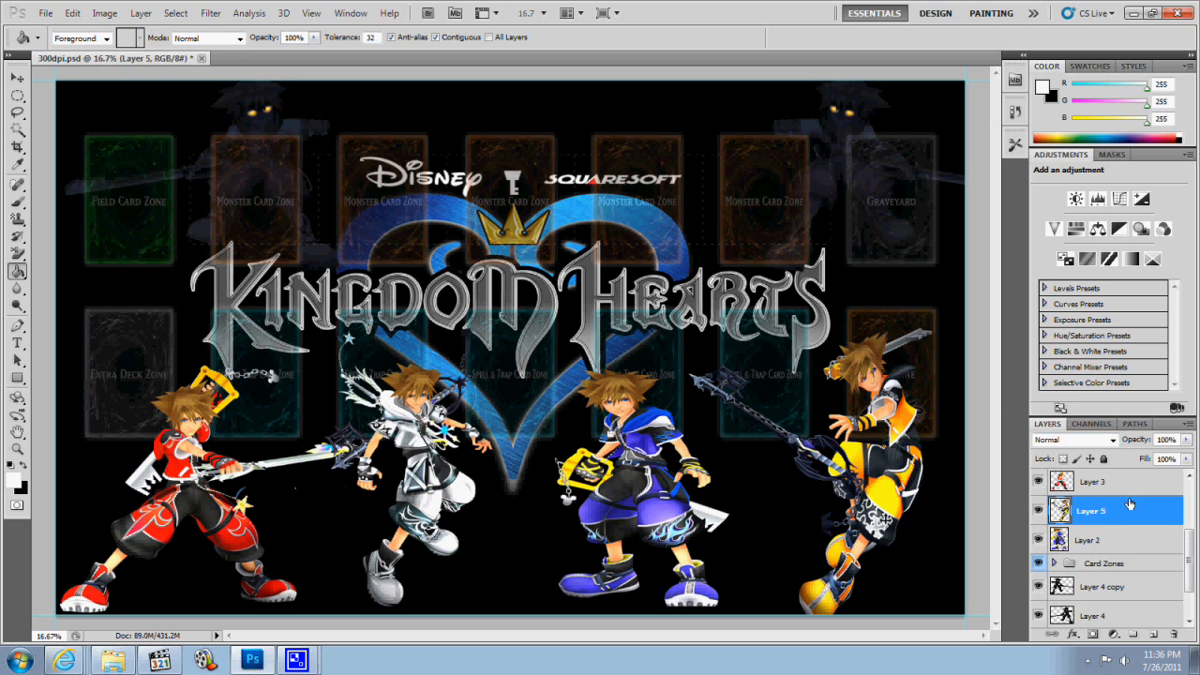
left_click(1094, 483)
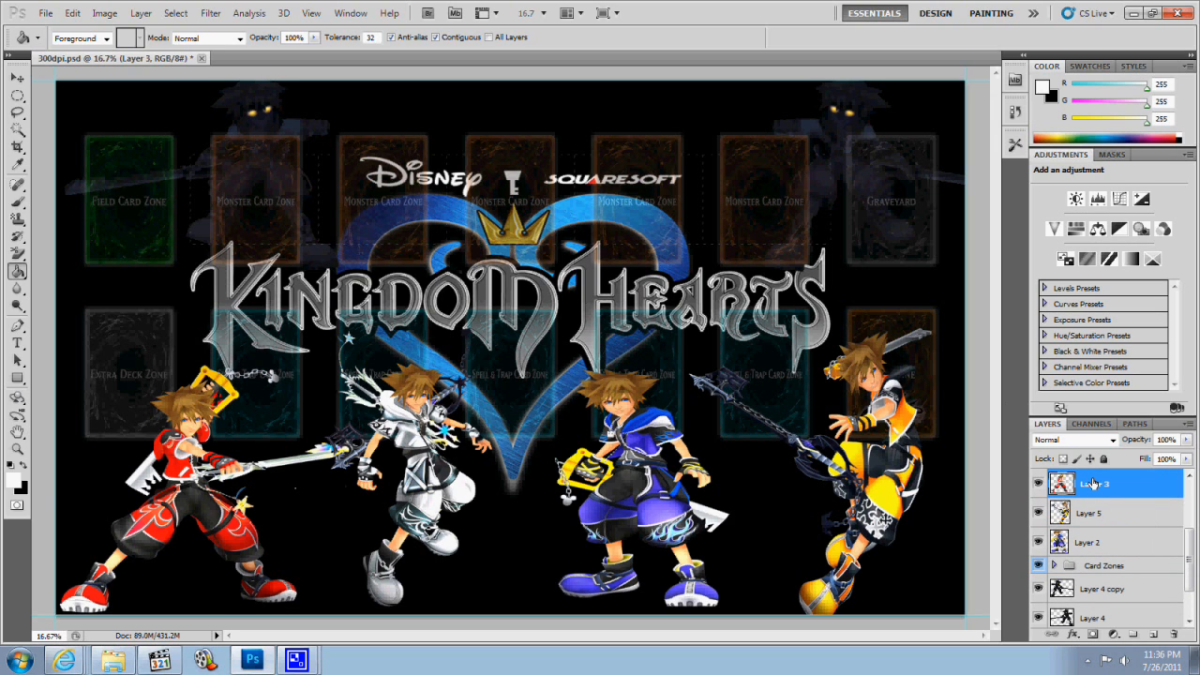
key("ctrl+t")
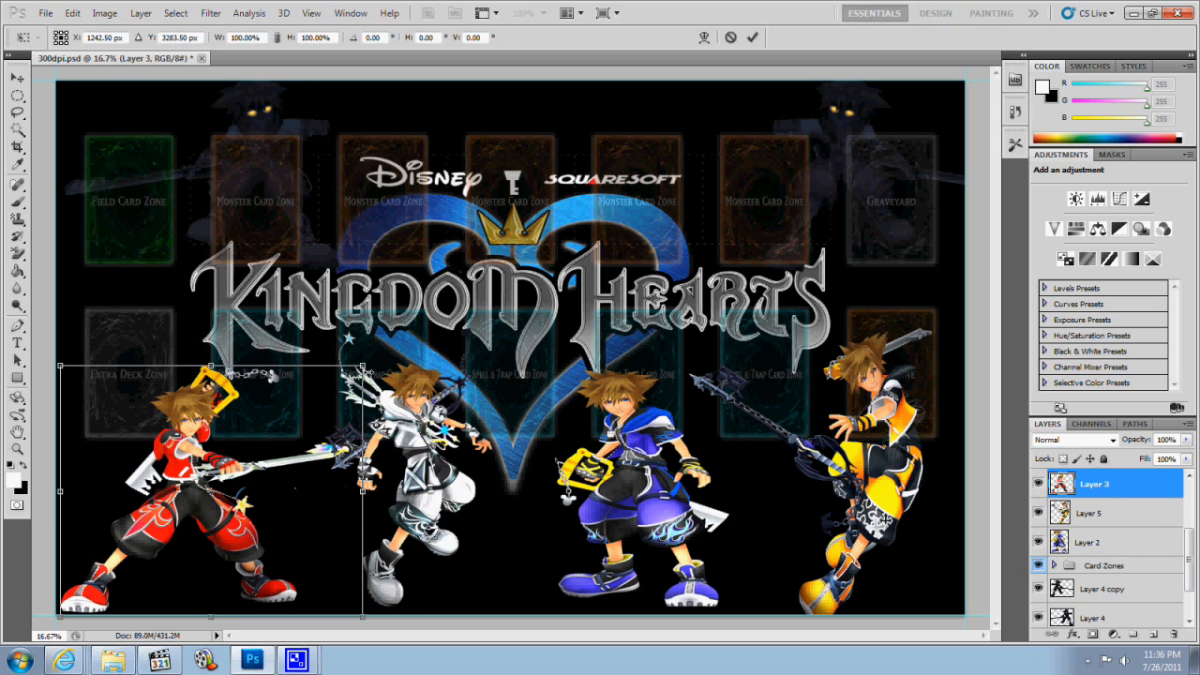
left_click_drag(364, 368, 379, 351)
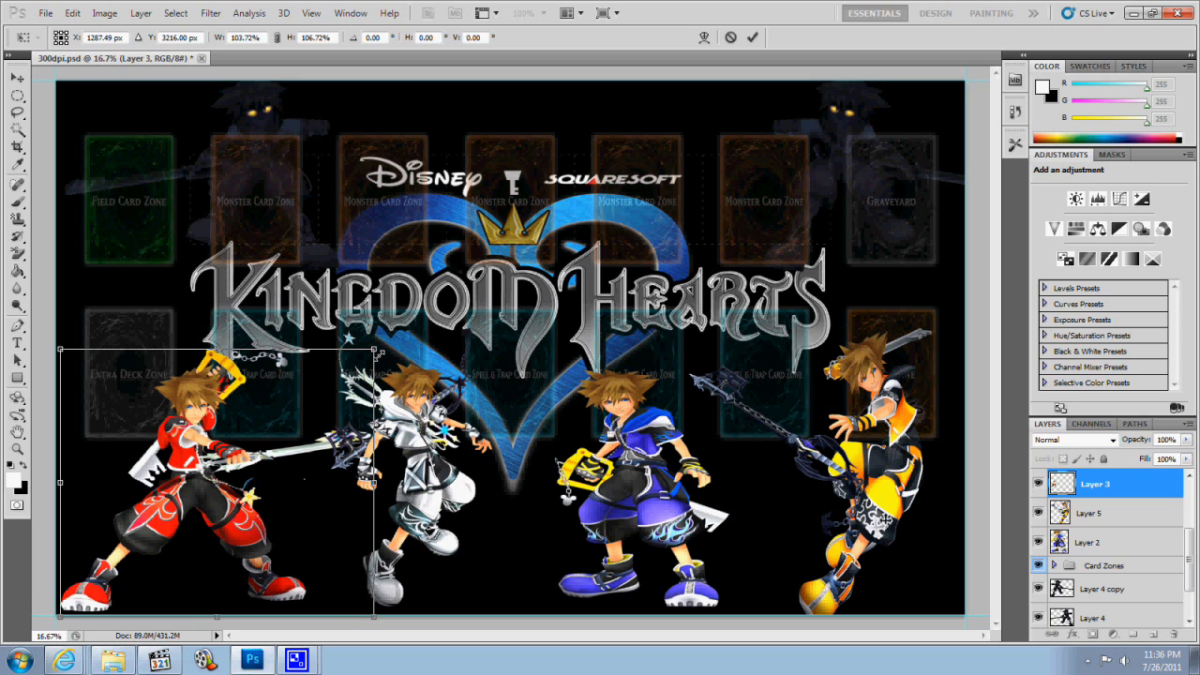
key("Return")
key("g")
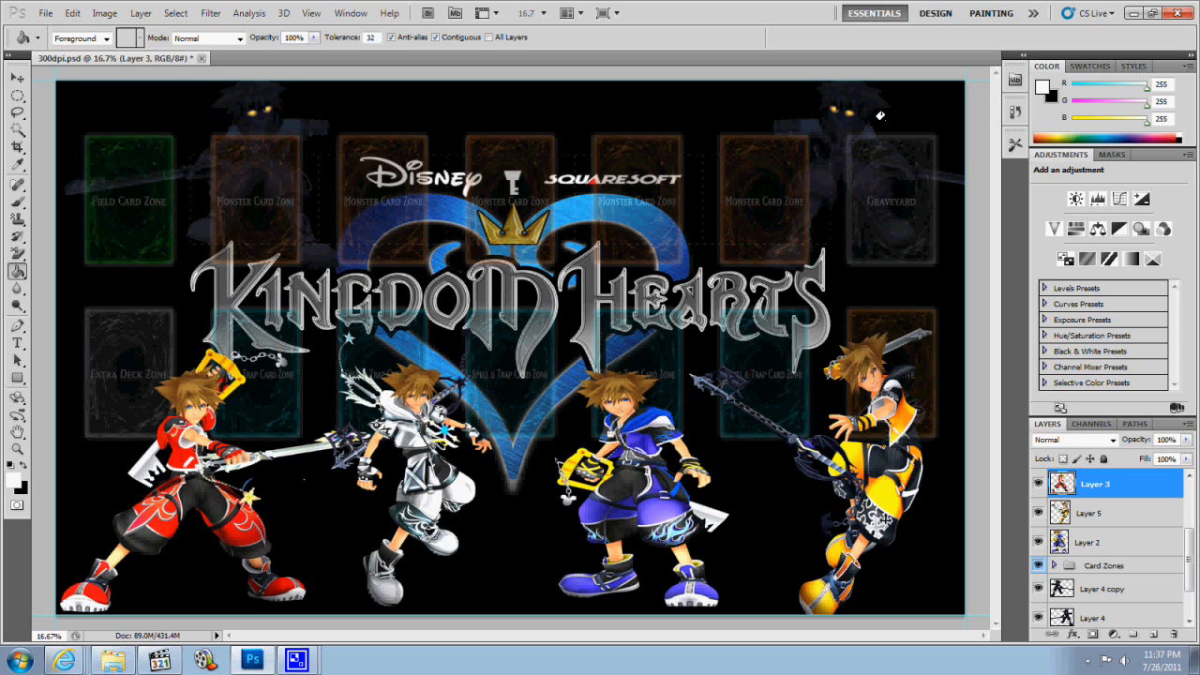
- Move the shadowy Sora on Layer 4 copy inward and slightly down to about X 6035 px, Y 806 px
scroll(1116, 516, "down", 2)
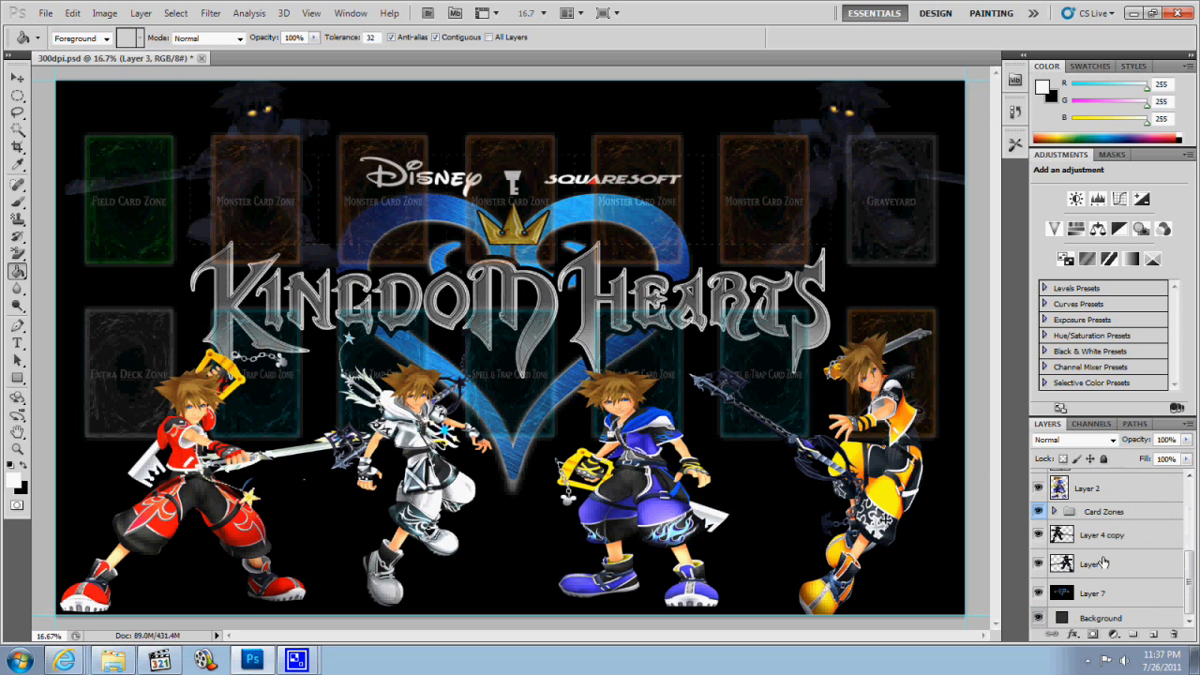
left_click(1094, 538)
key("ctrl+t")
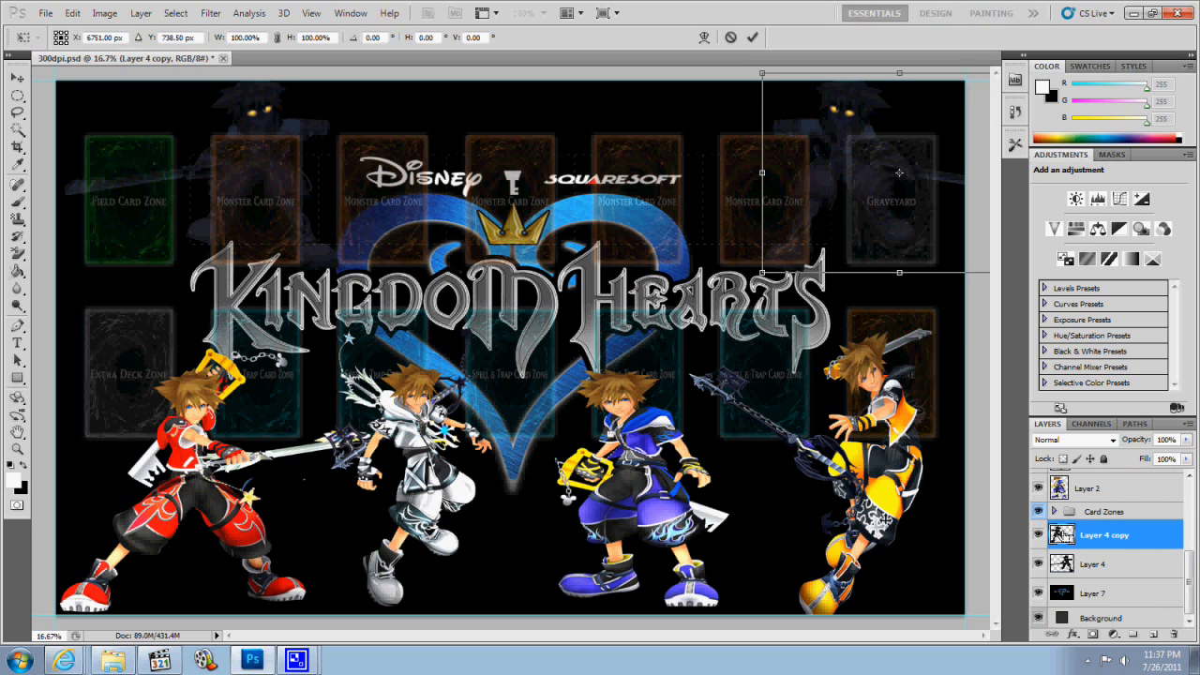
left_click_drag(819, 174, 739, 184)
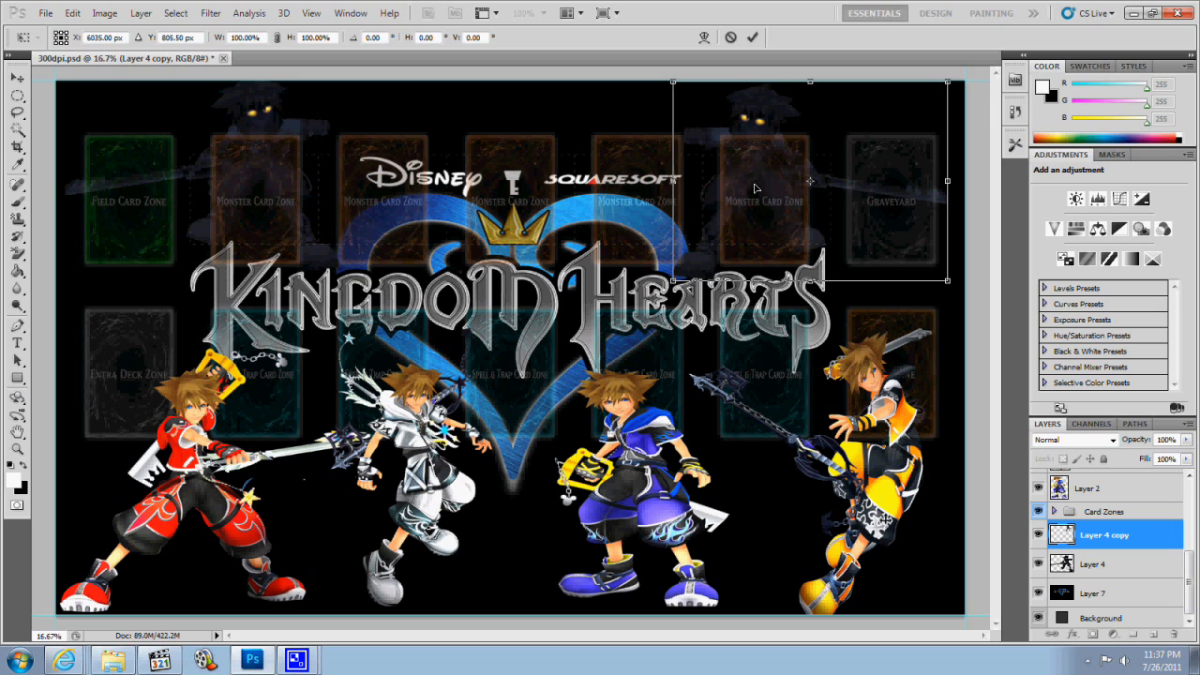
key("Return")
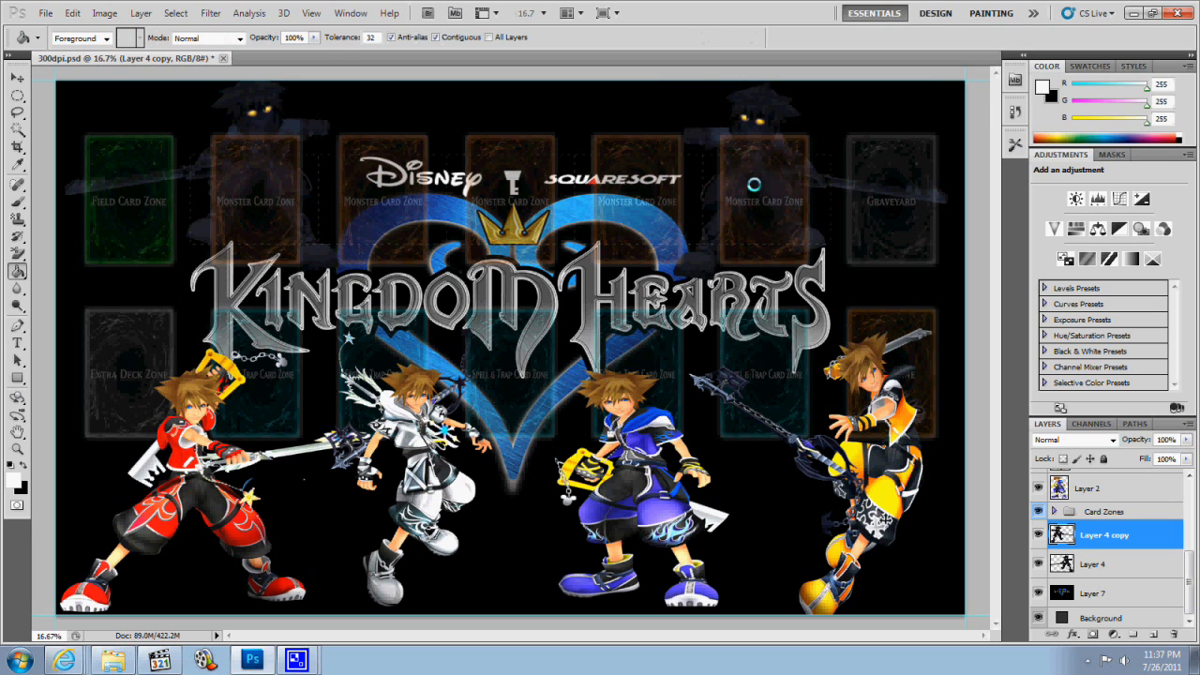
- Move the shadowy Sora on Layer 4 inward to about X 1442 px, Y 745 px
left_click(1118, 574)
key("ctrl+t")
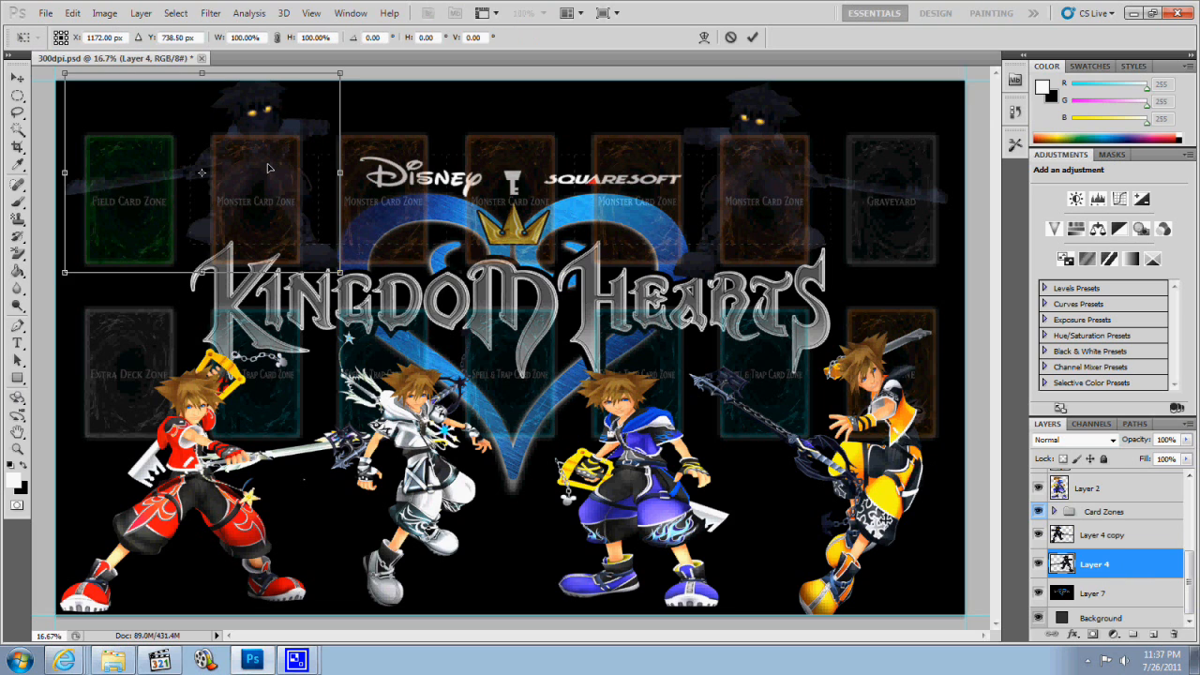
left_click_drag(274, 167, 303, 172)
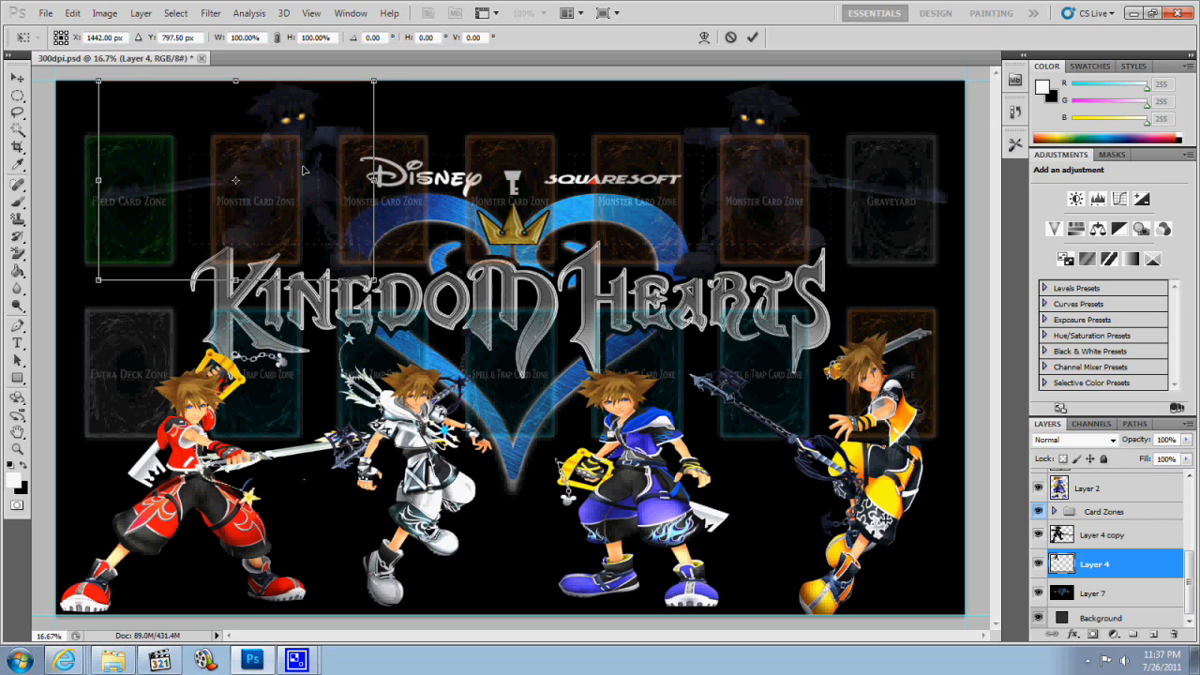
left_click_drag(303, 169, 303, 167)
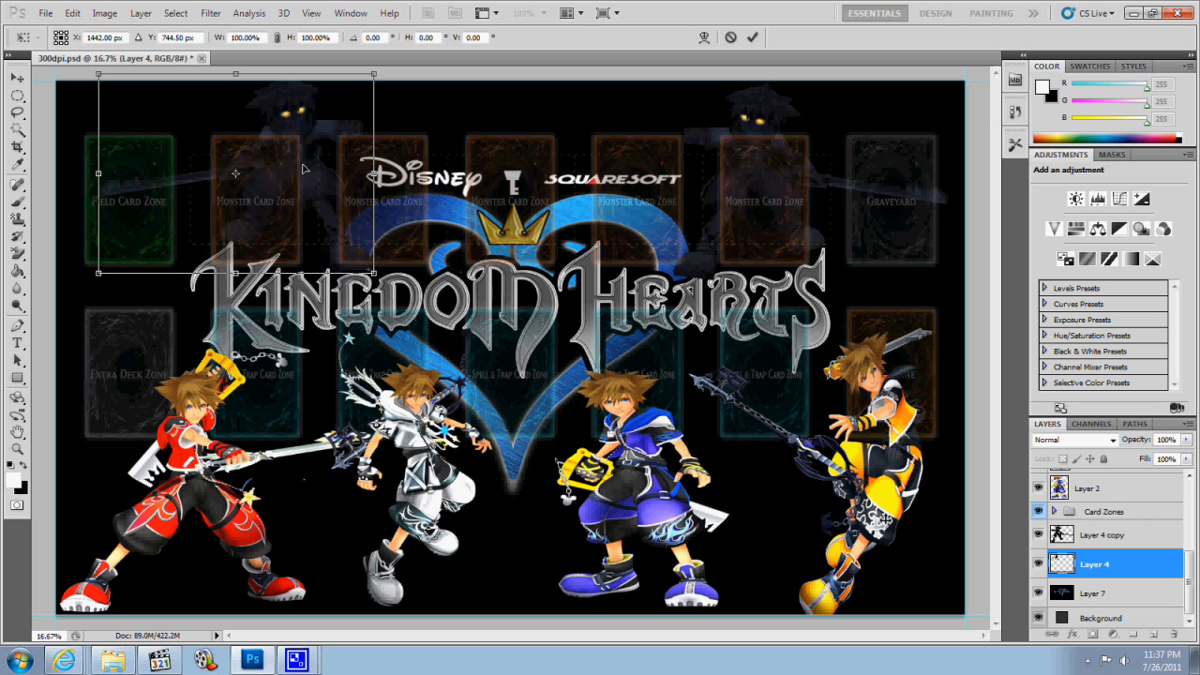
key("Return")
key("g")
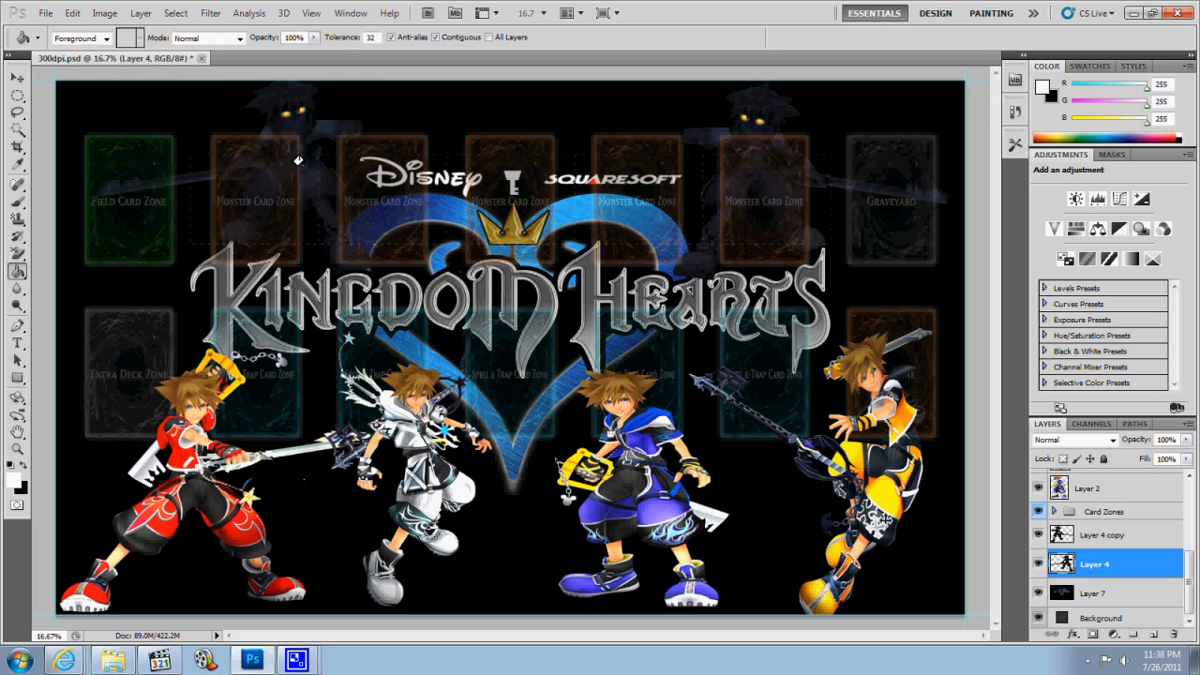